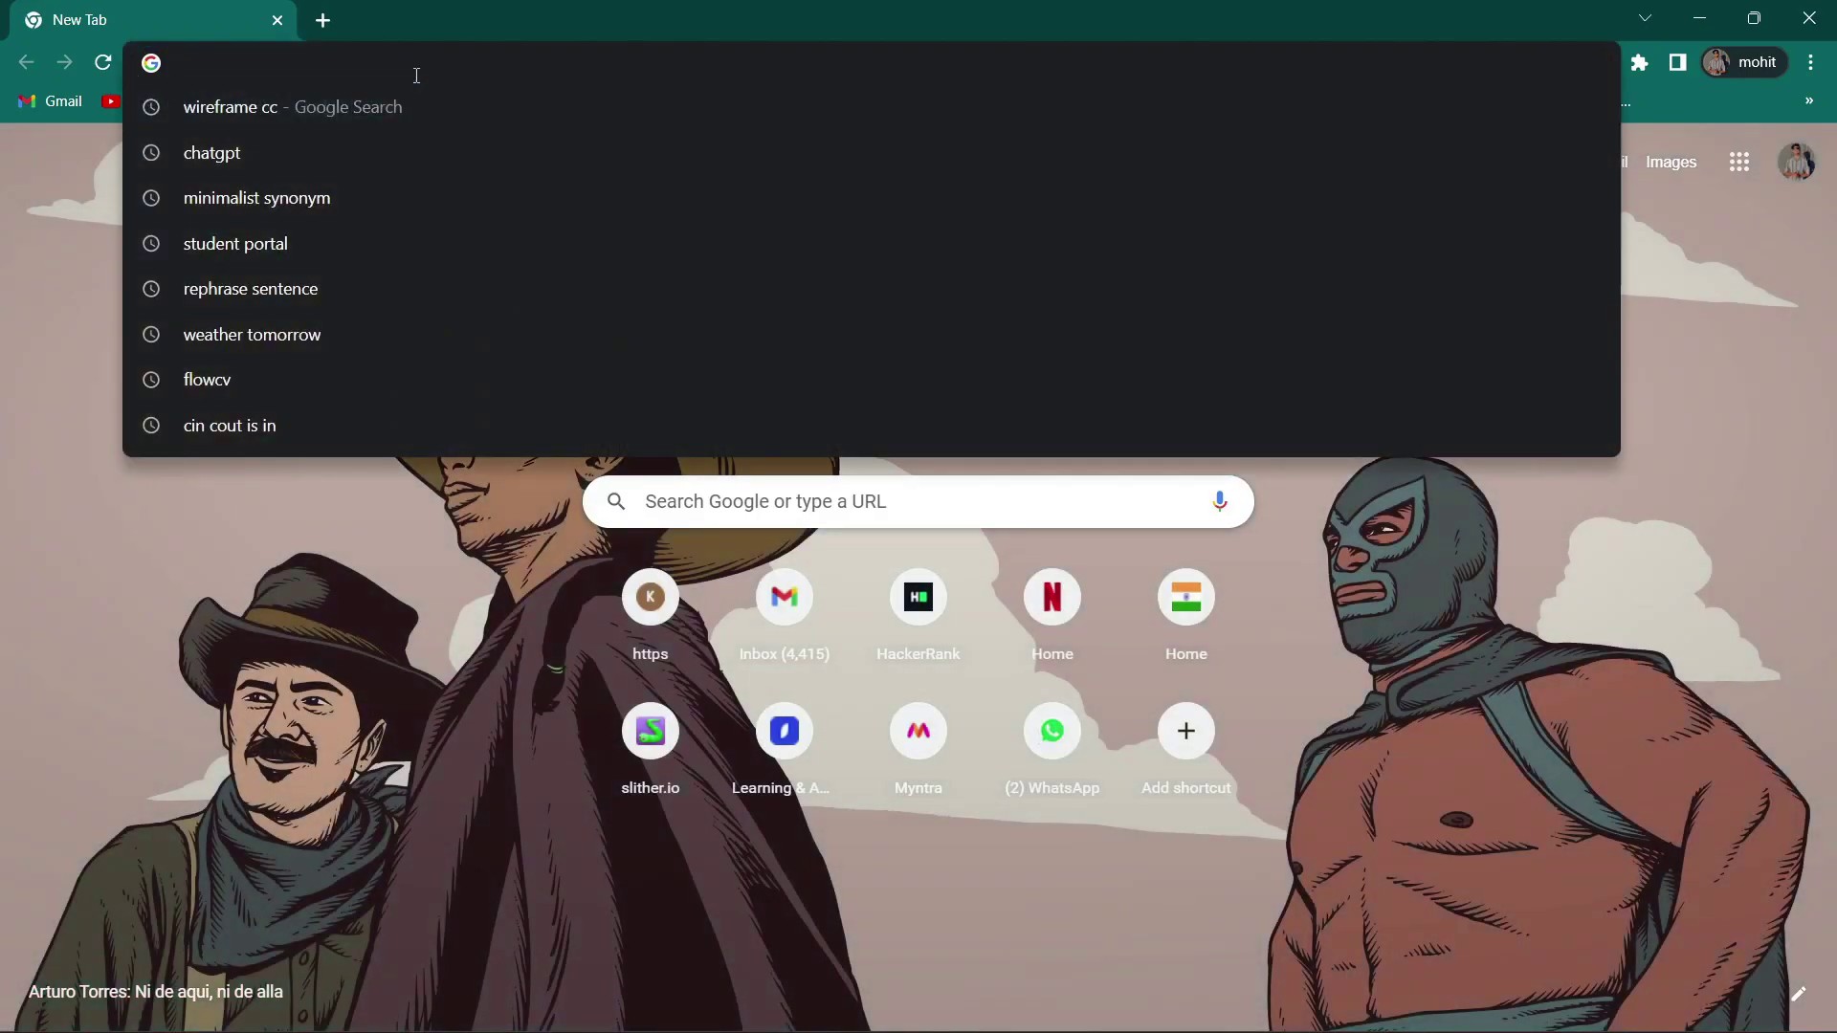
Step: Search Google for 'wireframe cc' and open the Wireframe.cc website
text(wirefra)
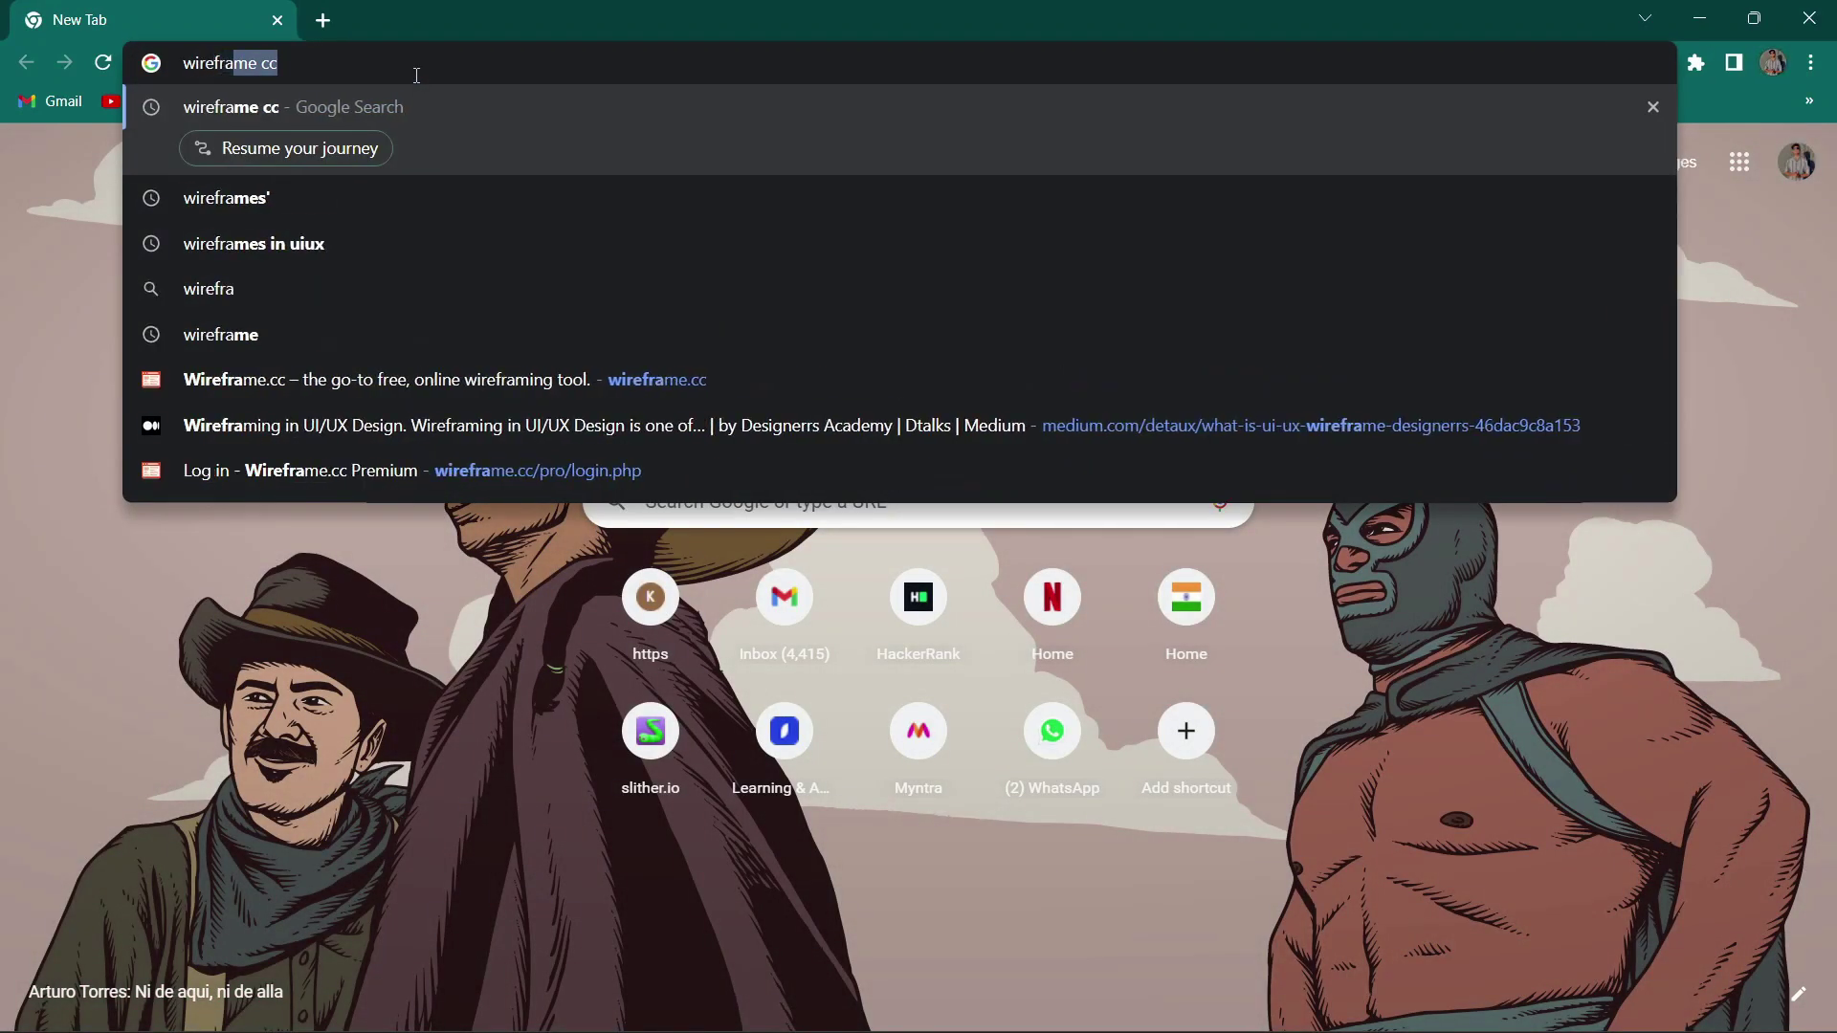
text(me cc)
key(Return)
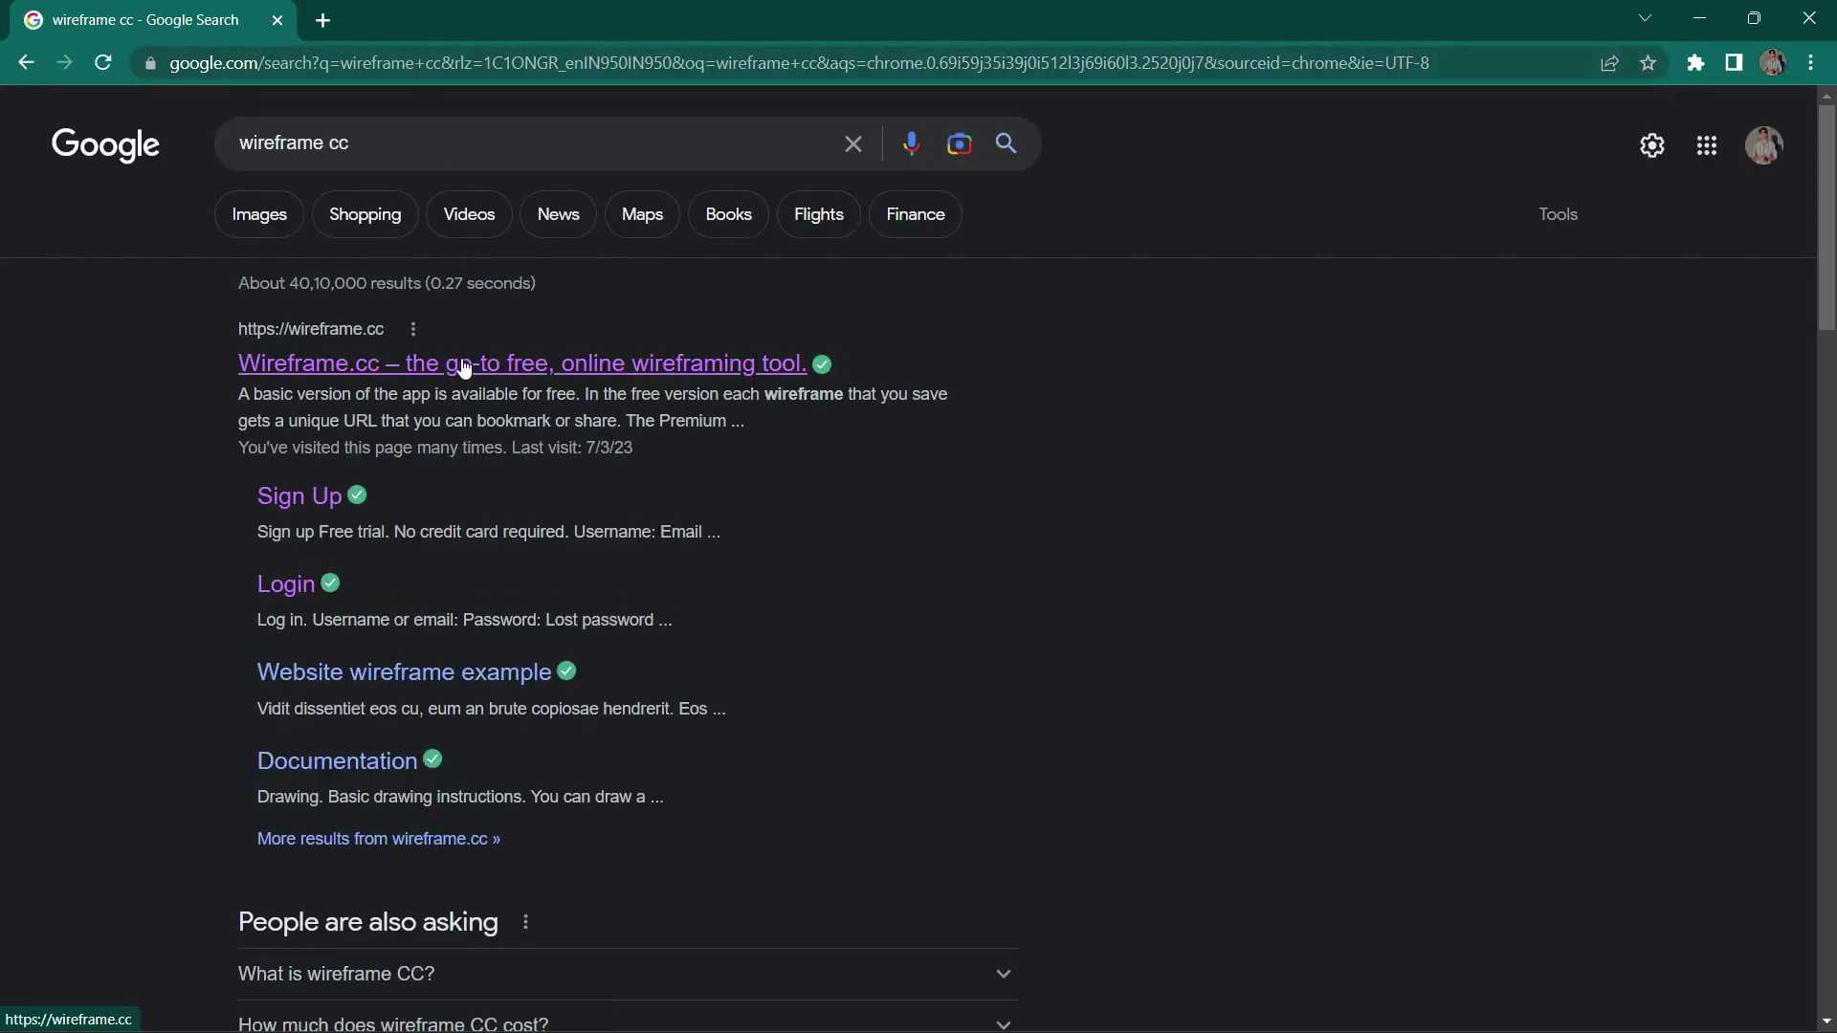
click(465, 370)
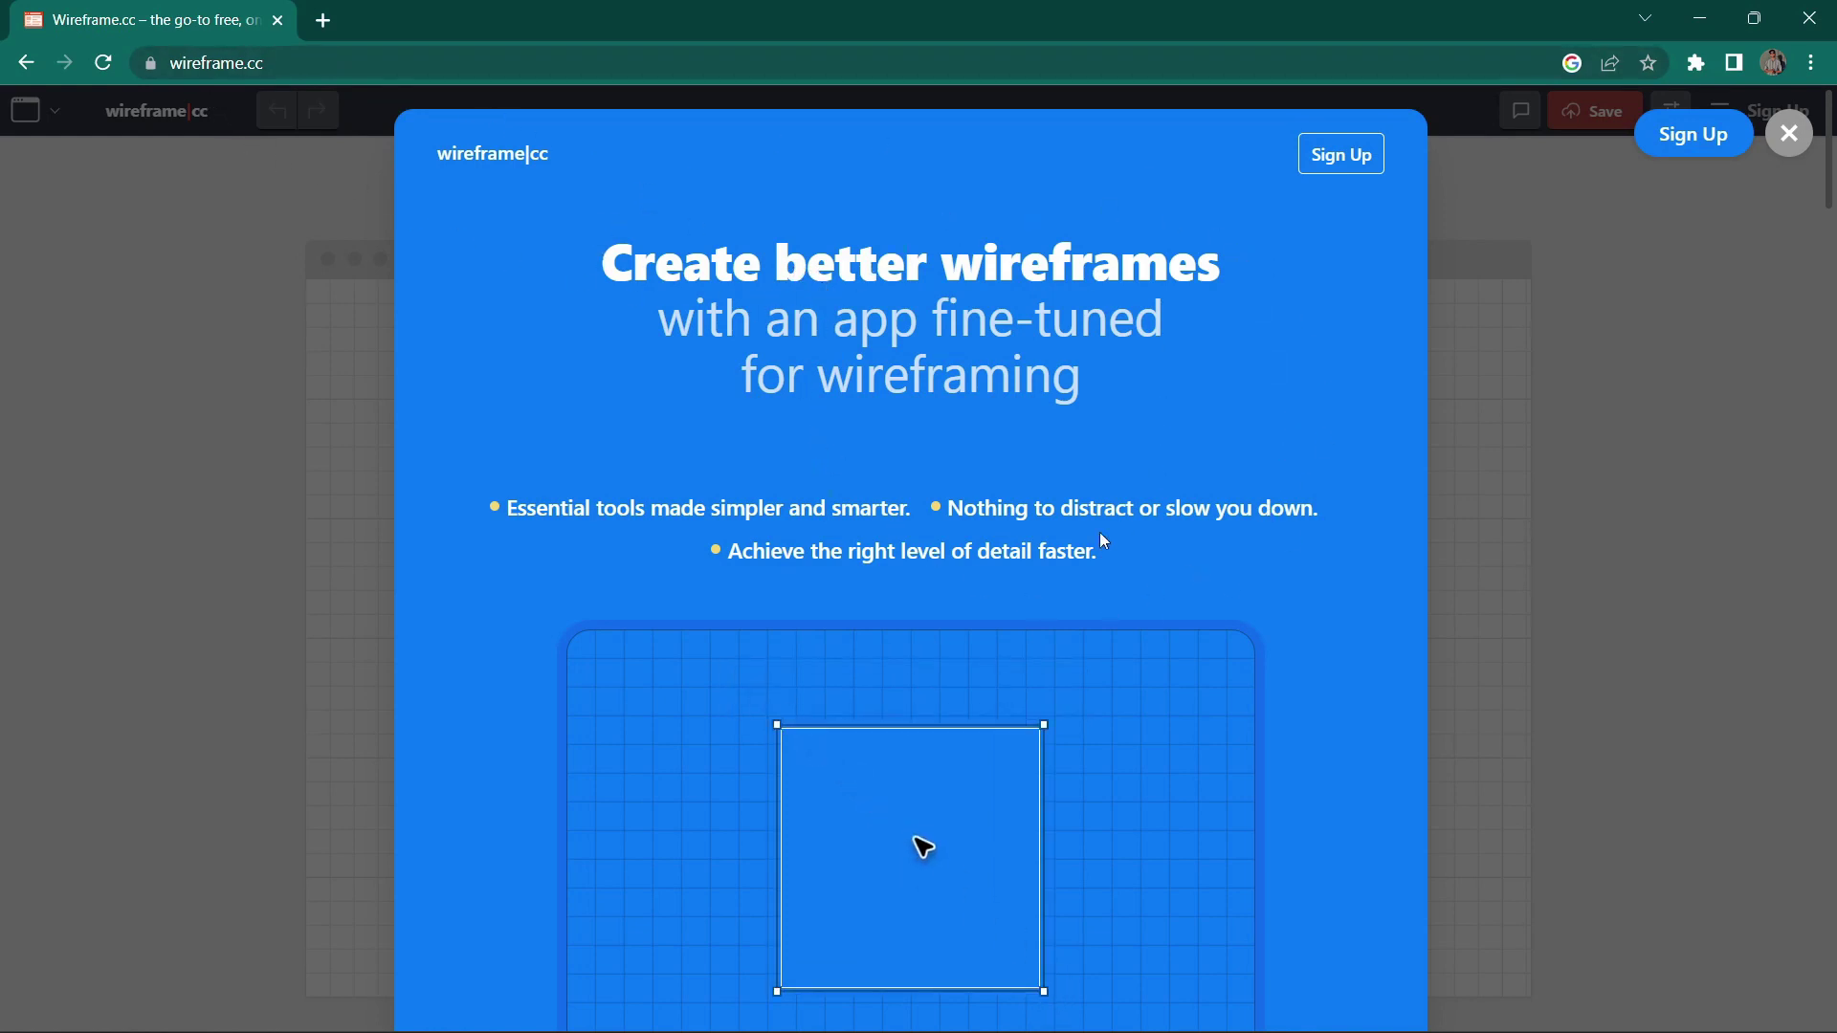
Step: Scroll the welcome overlay past features and premium plans down to the 7-day free-trial form
scroll(1242, 373, down, 2)
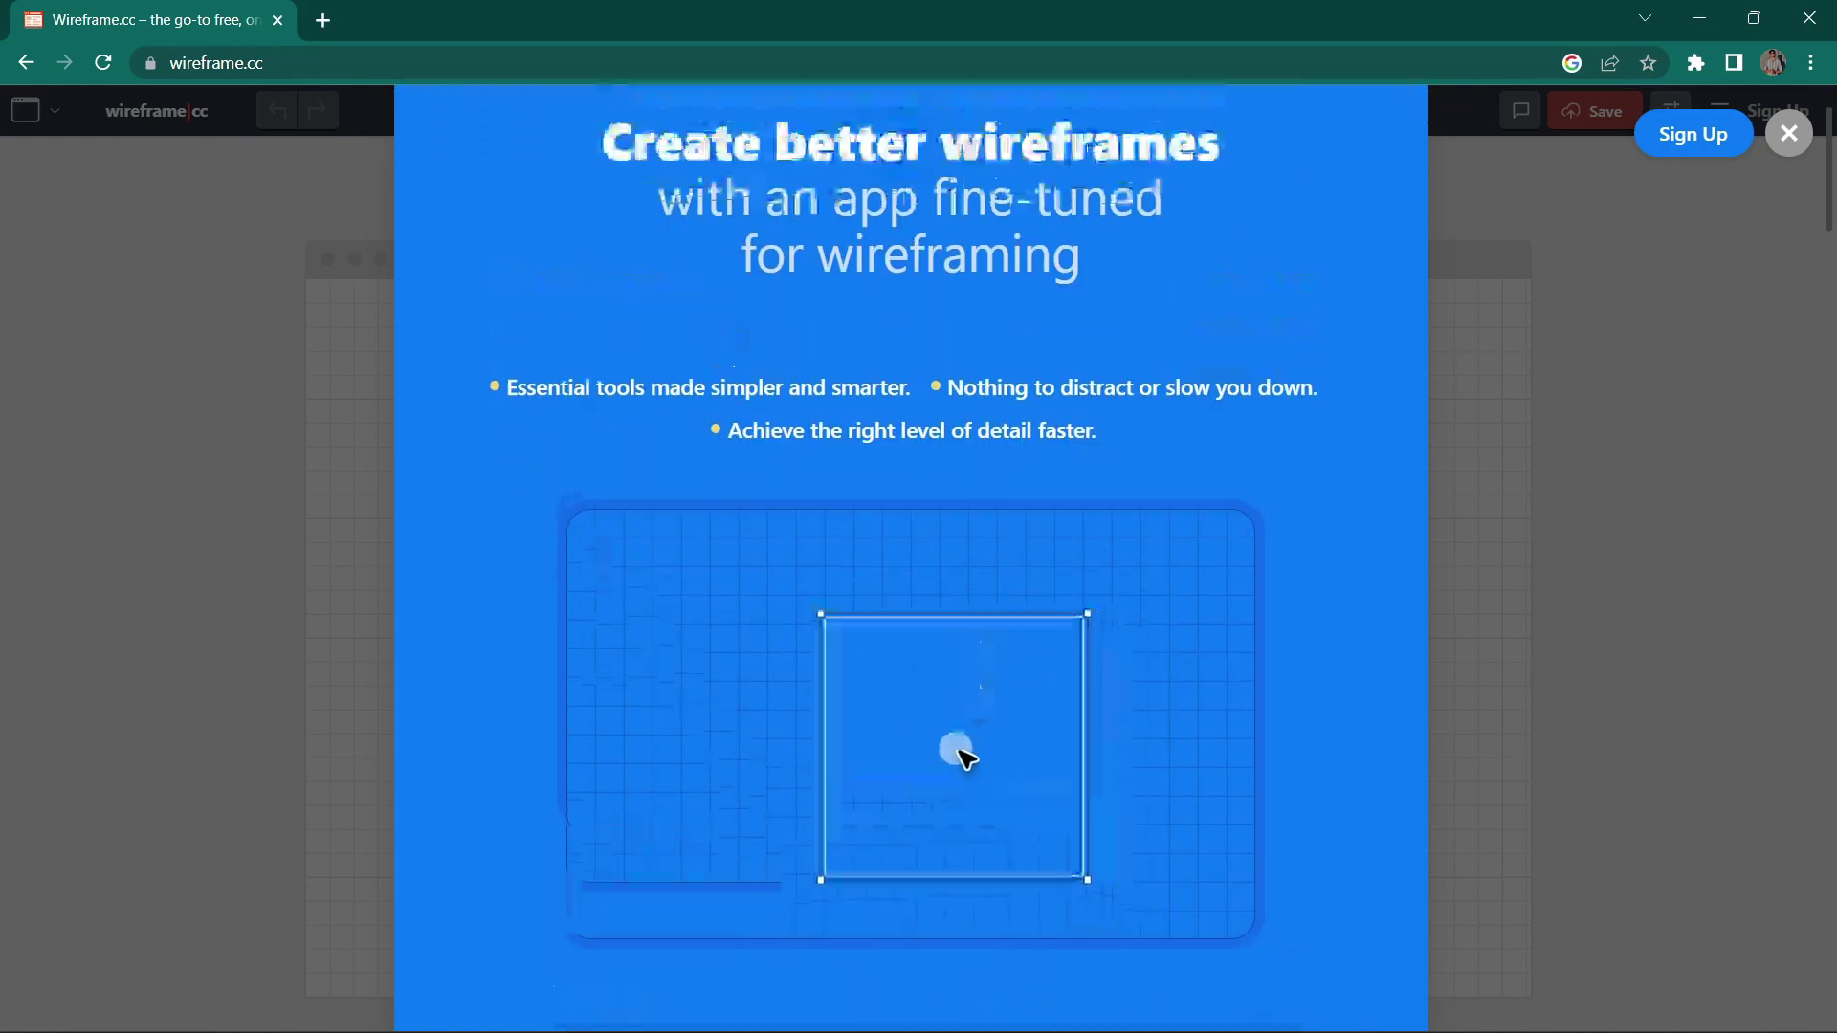
scroll(1112, 325, up, 2)
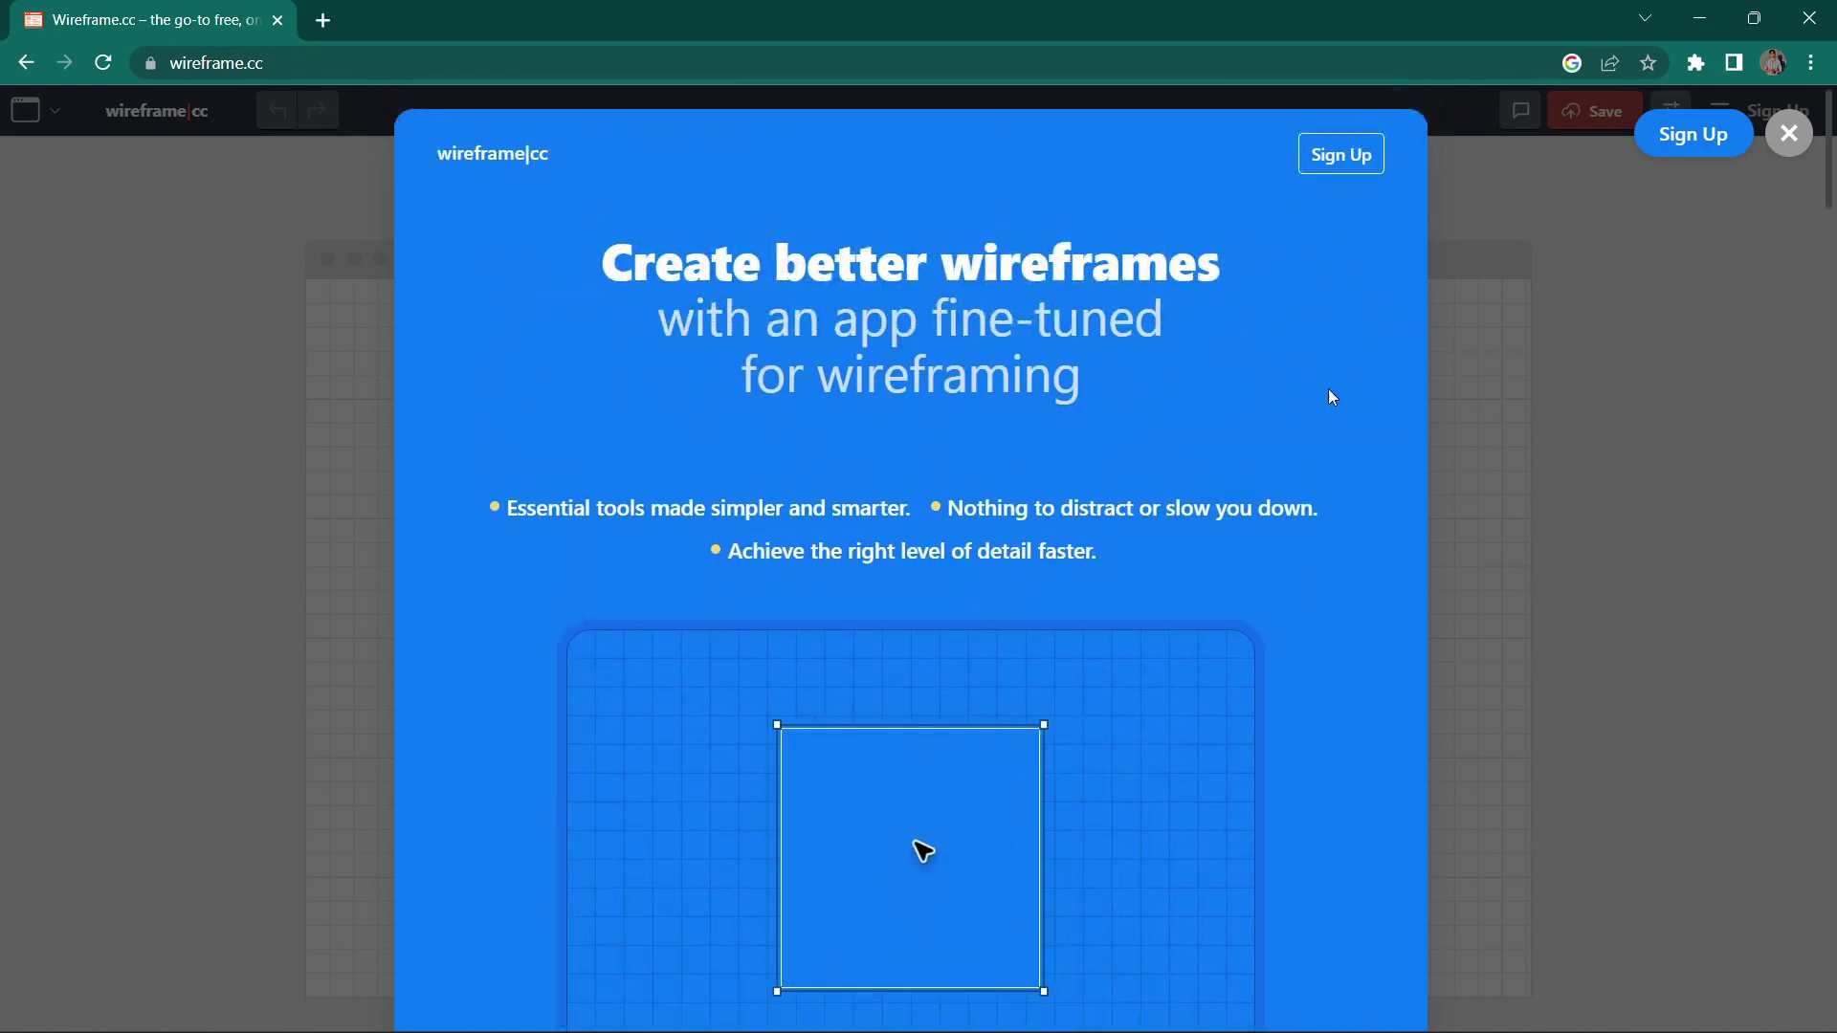
scroll(1213, 386, down, 1)
scroll(1210, 381, down, 2)
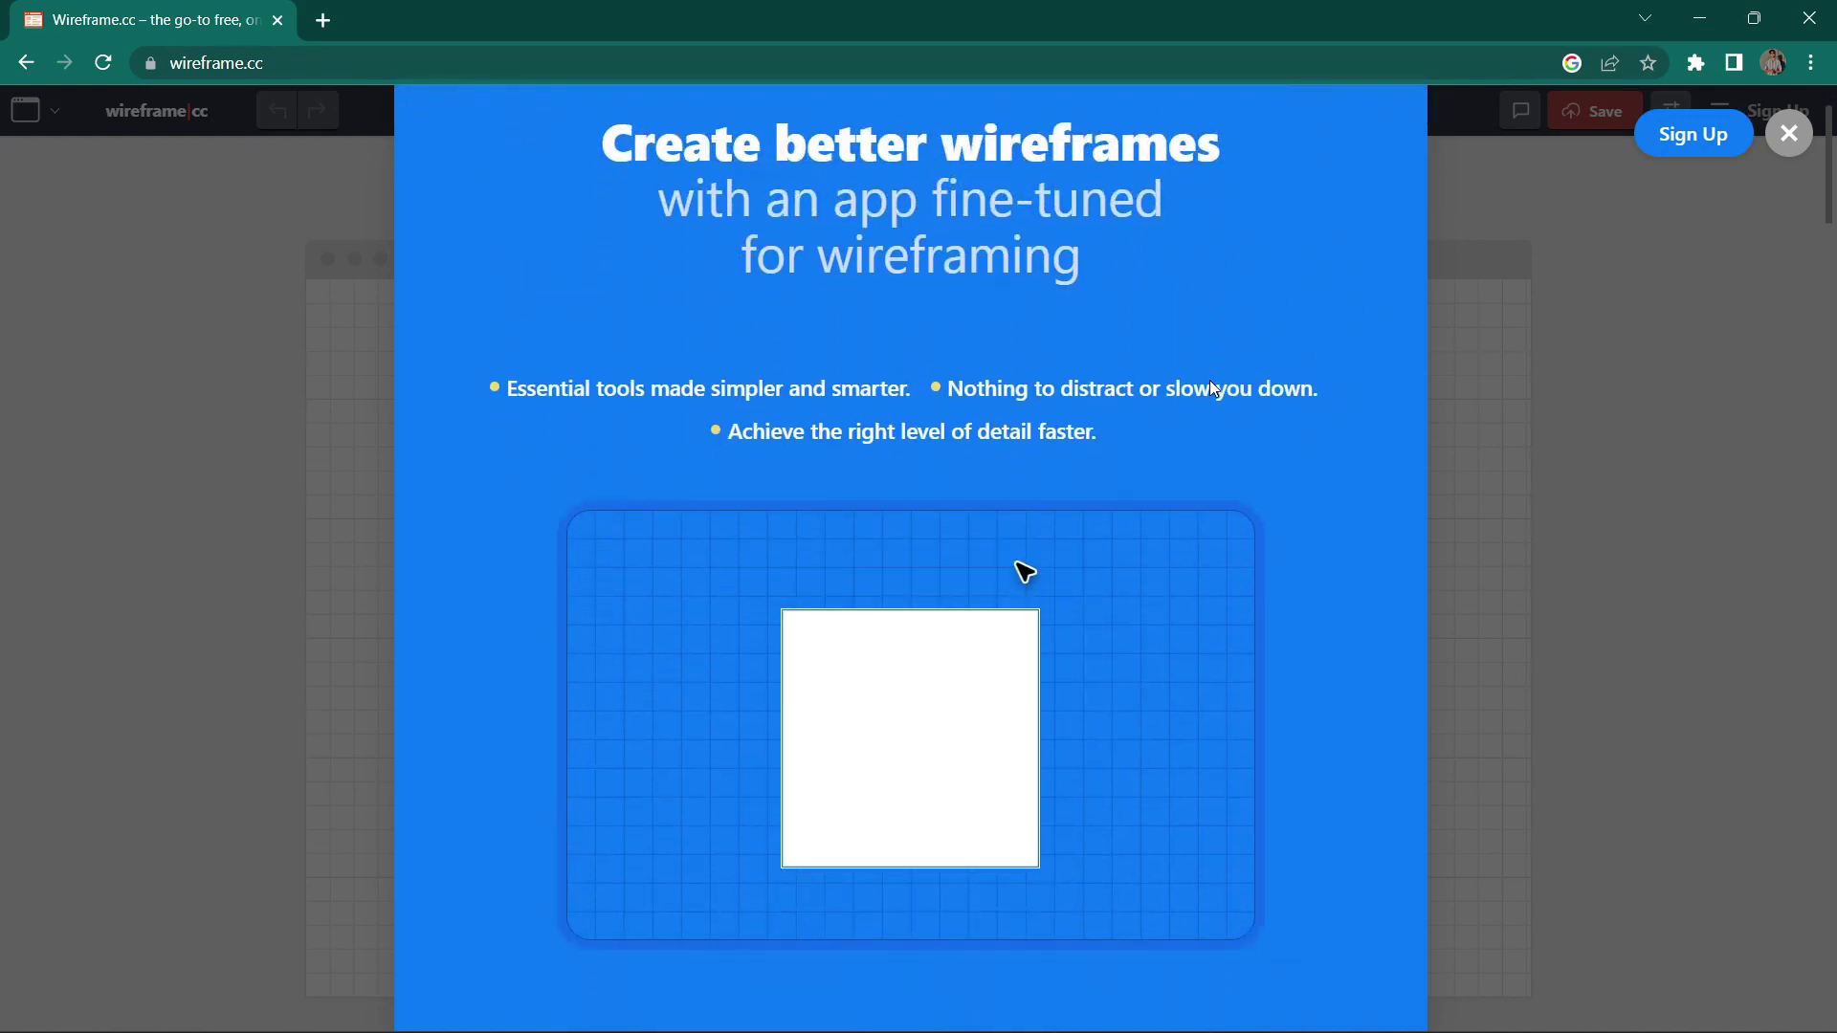
scroll(1110, 522, down, 2)
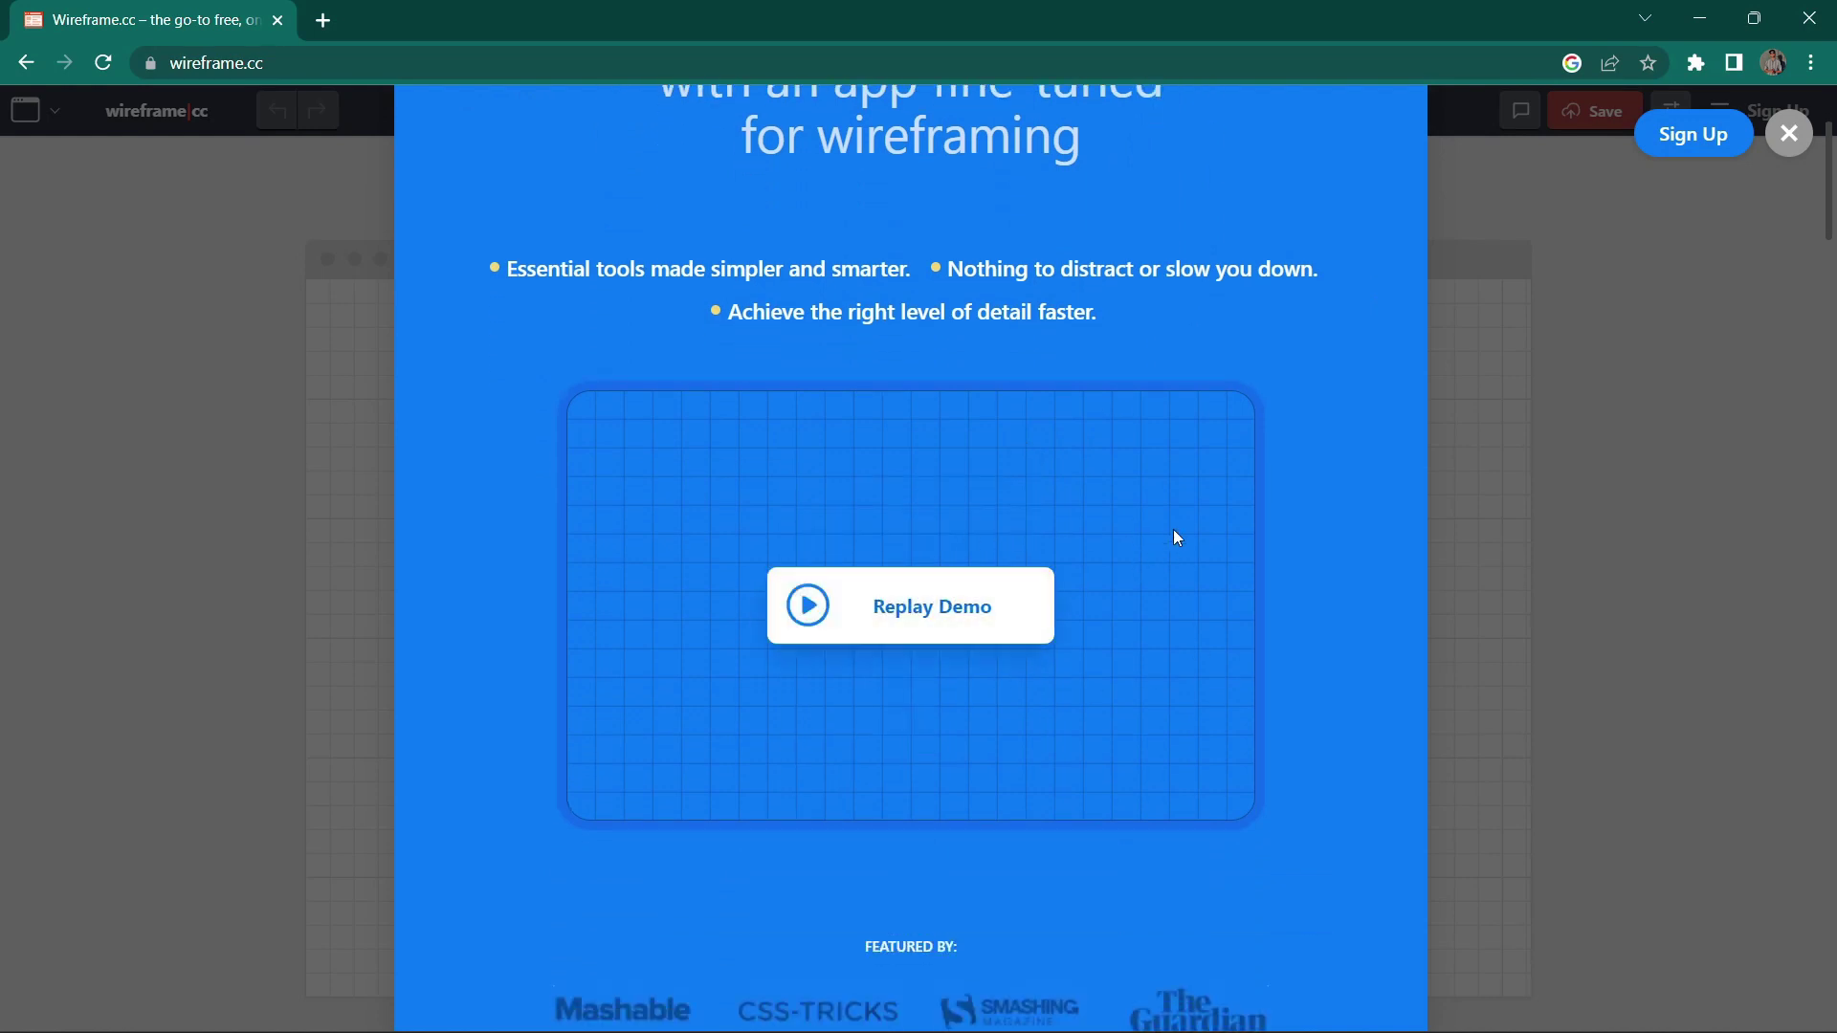
scroll(1307, 440, down, 6)
scroll(1311, 457, down, 6)
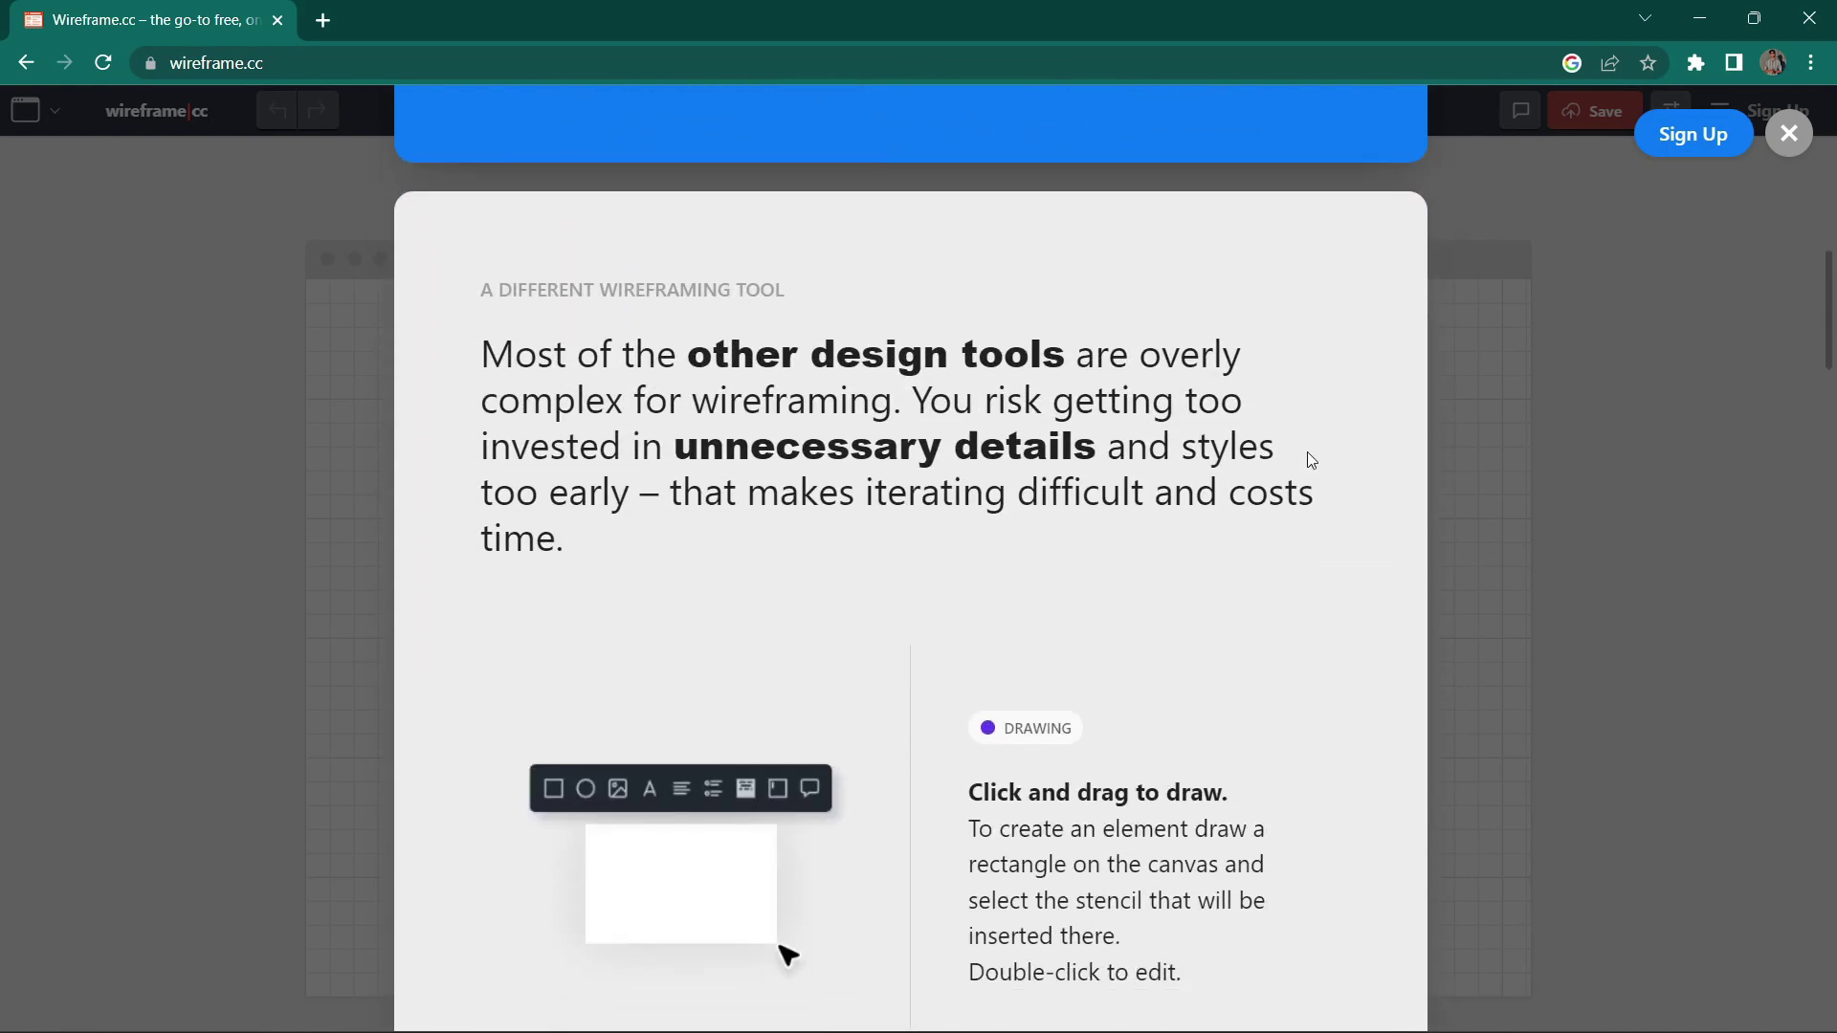
scroll(995, 620, down, 2)
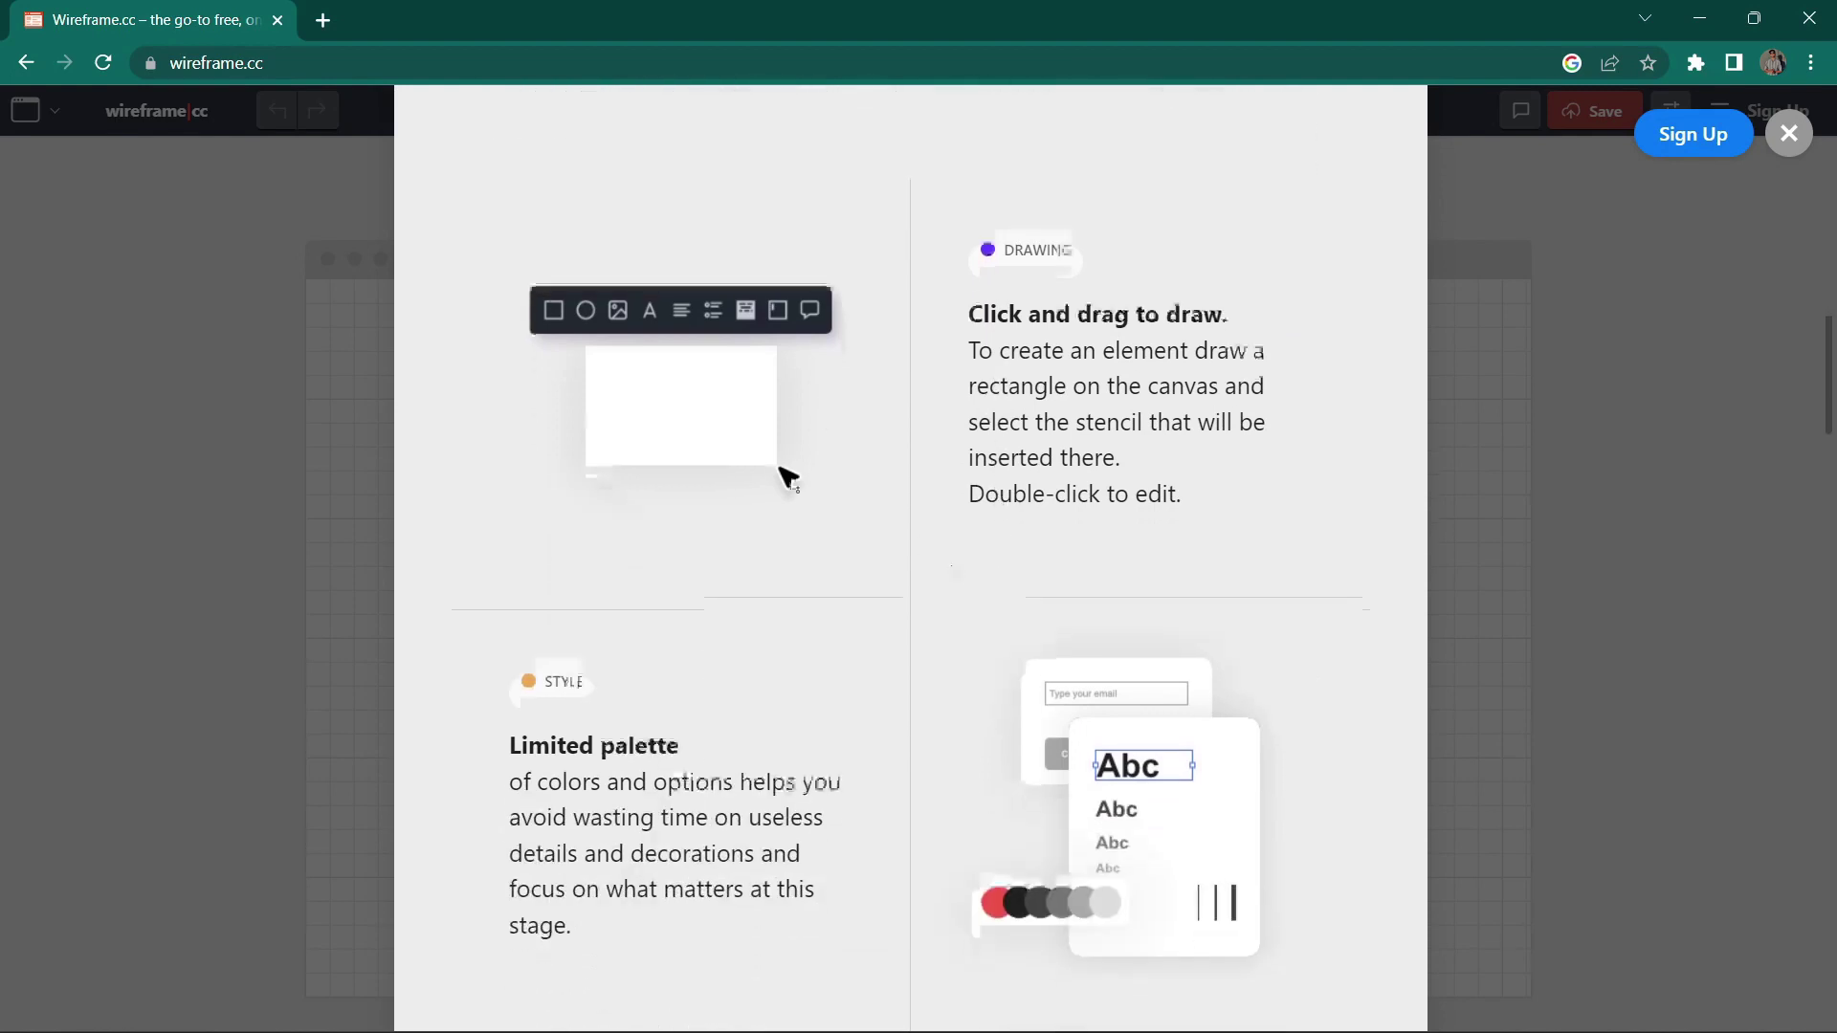
scroll(808, 656, down, 1)
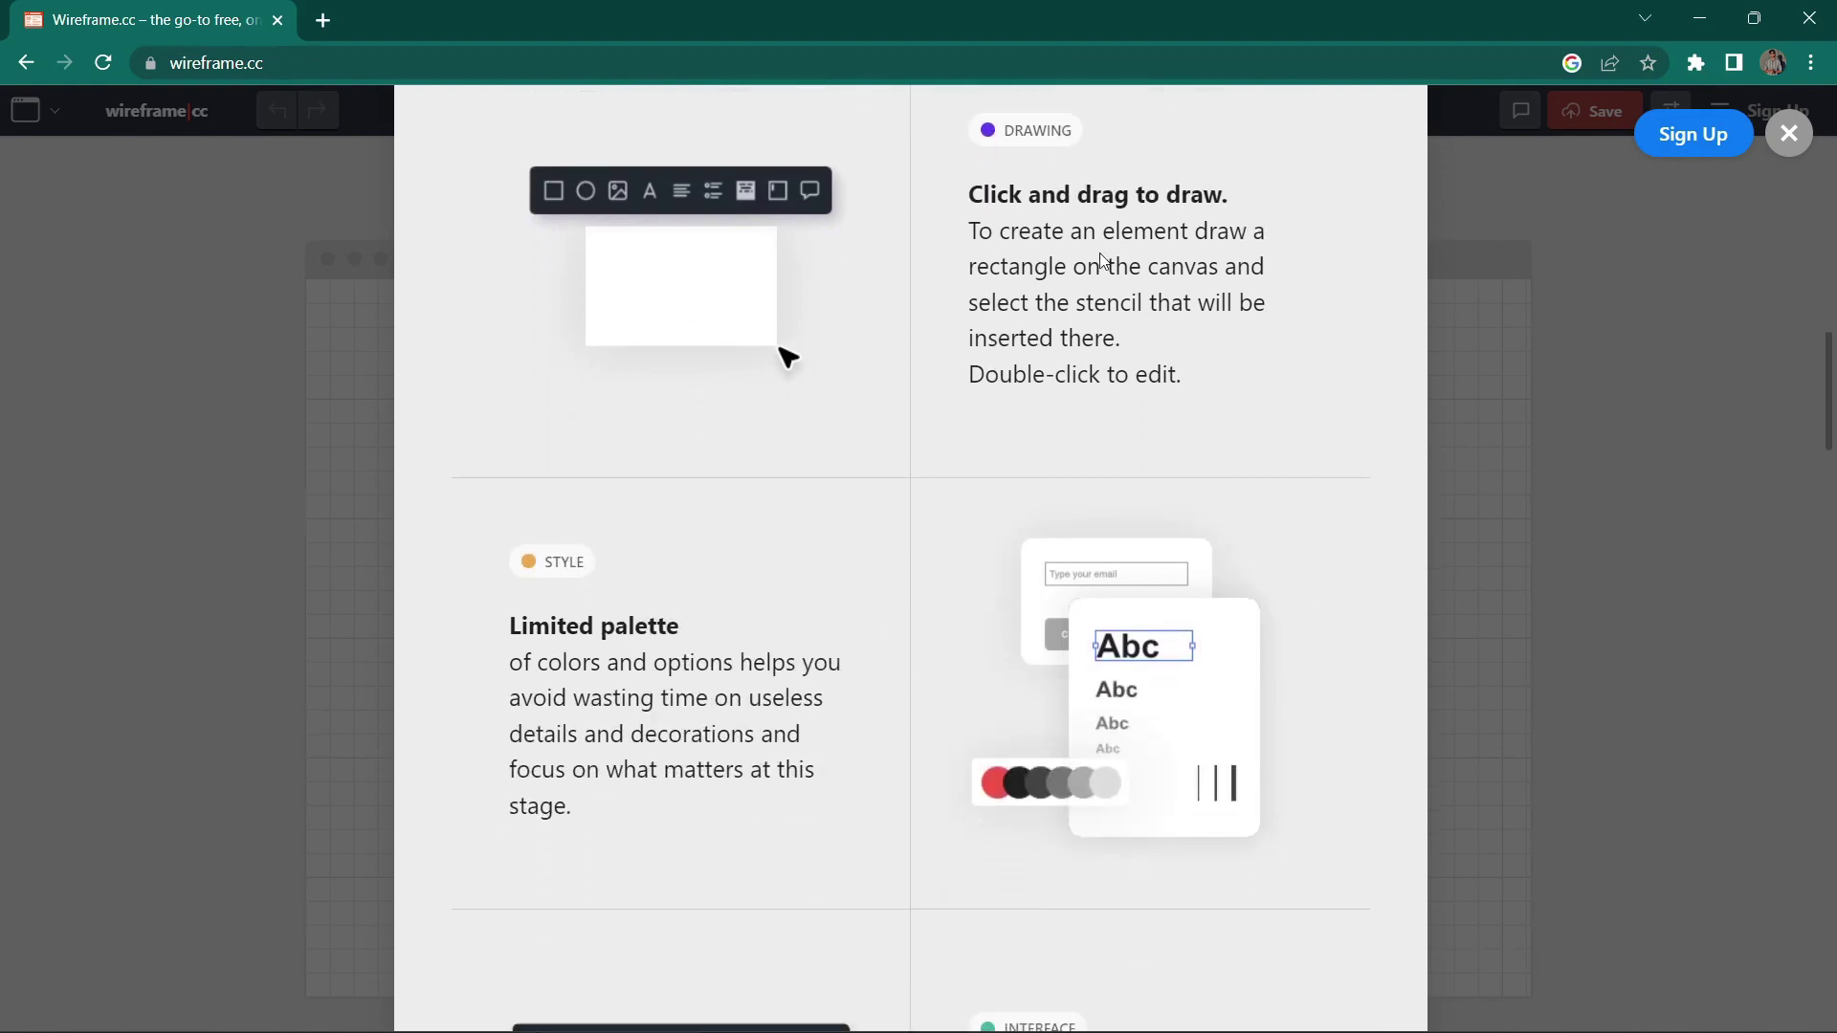
scroll(960, 533, down, 3)
scroll(1059, 574, down, 4)
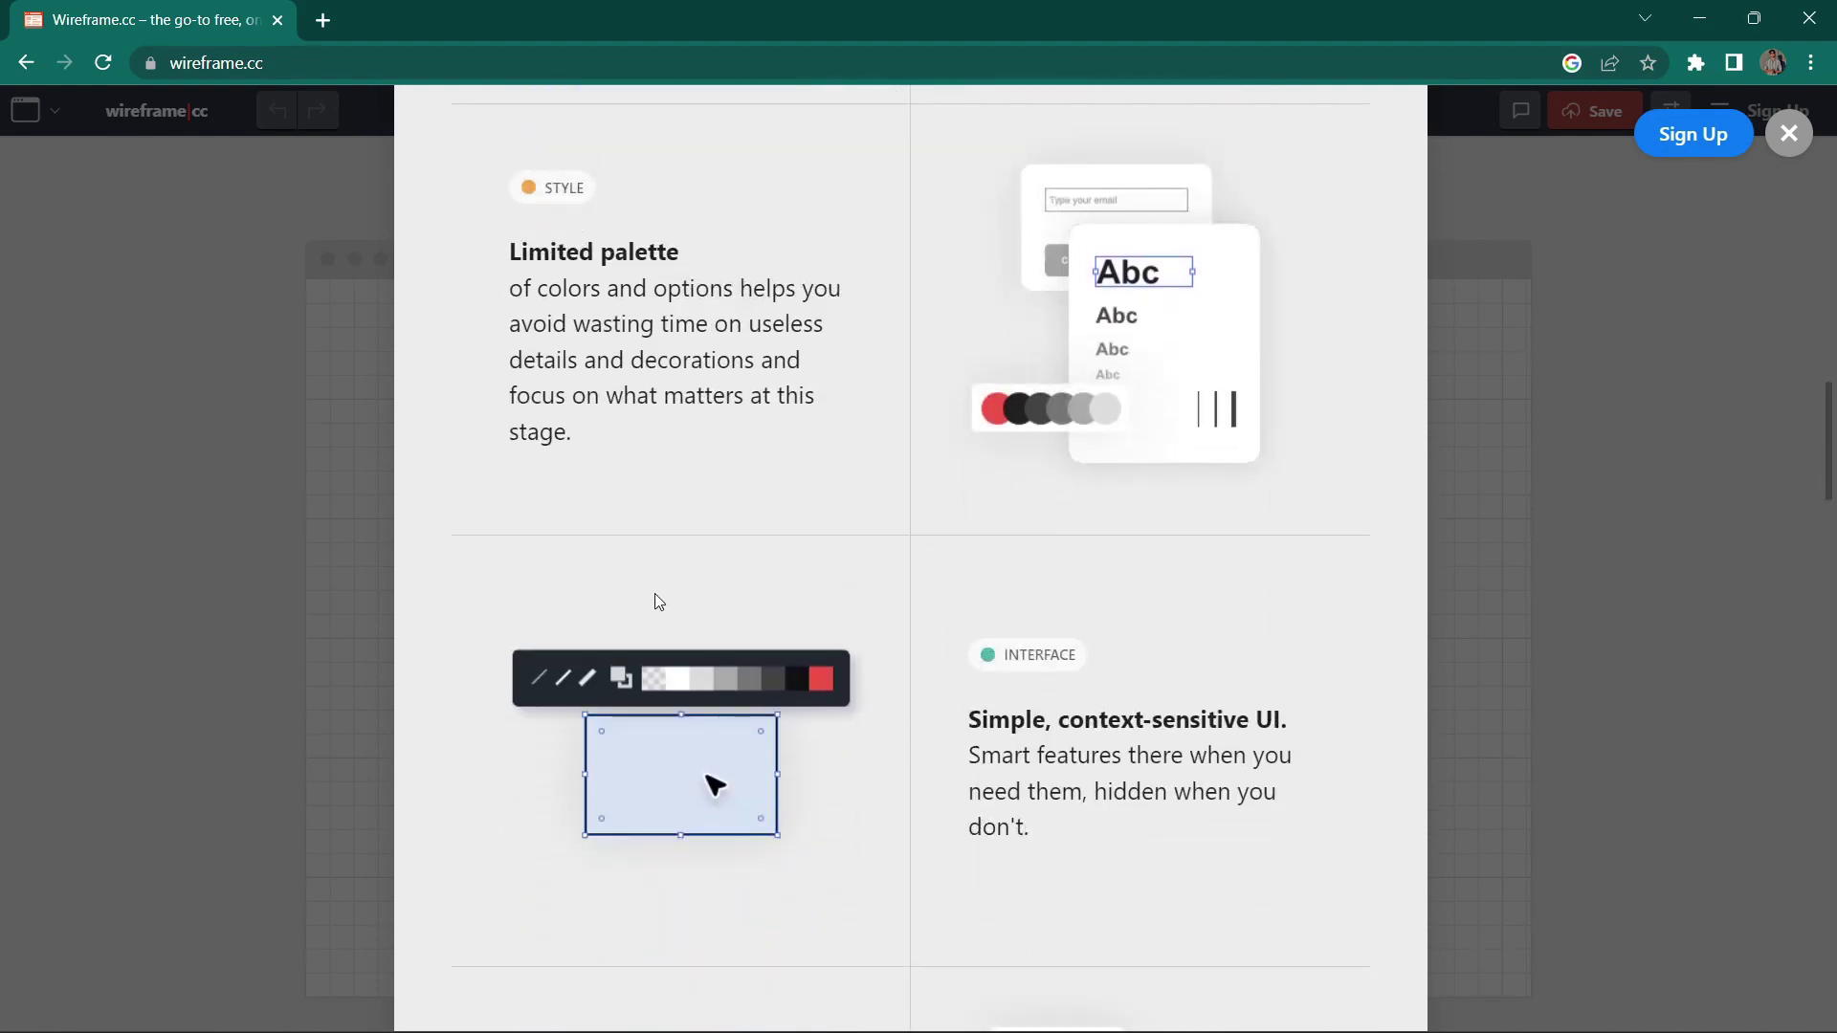
scroll(1142, 621, down, 2)
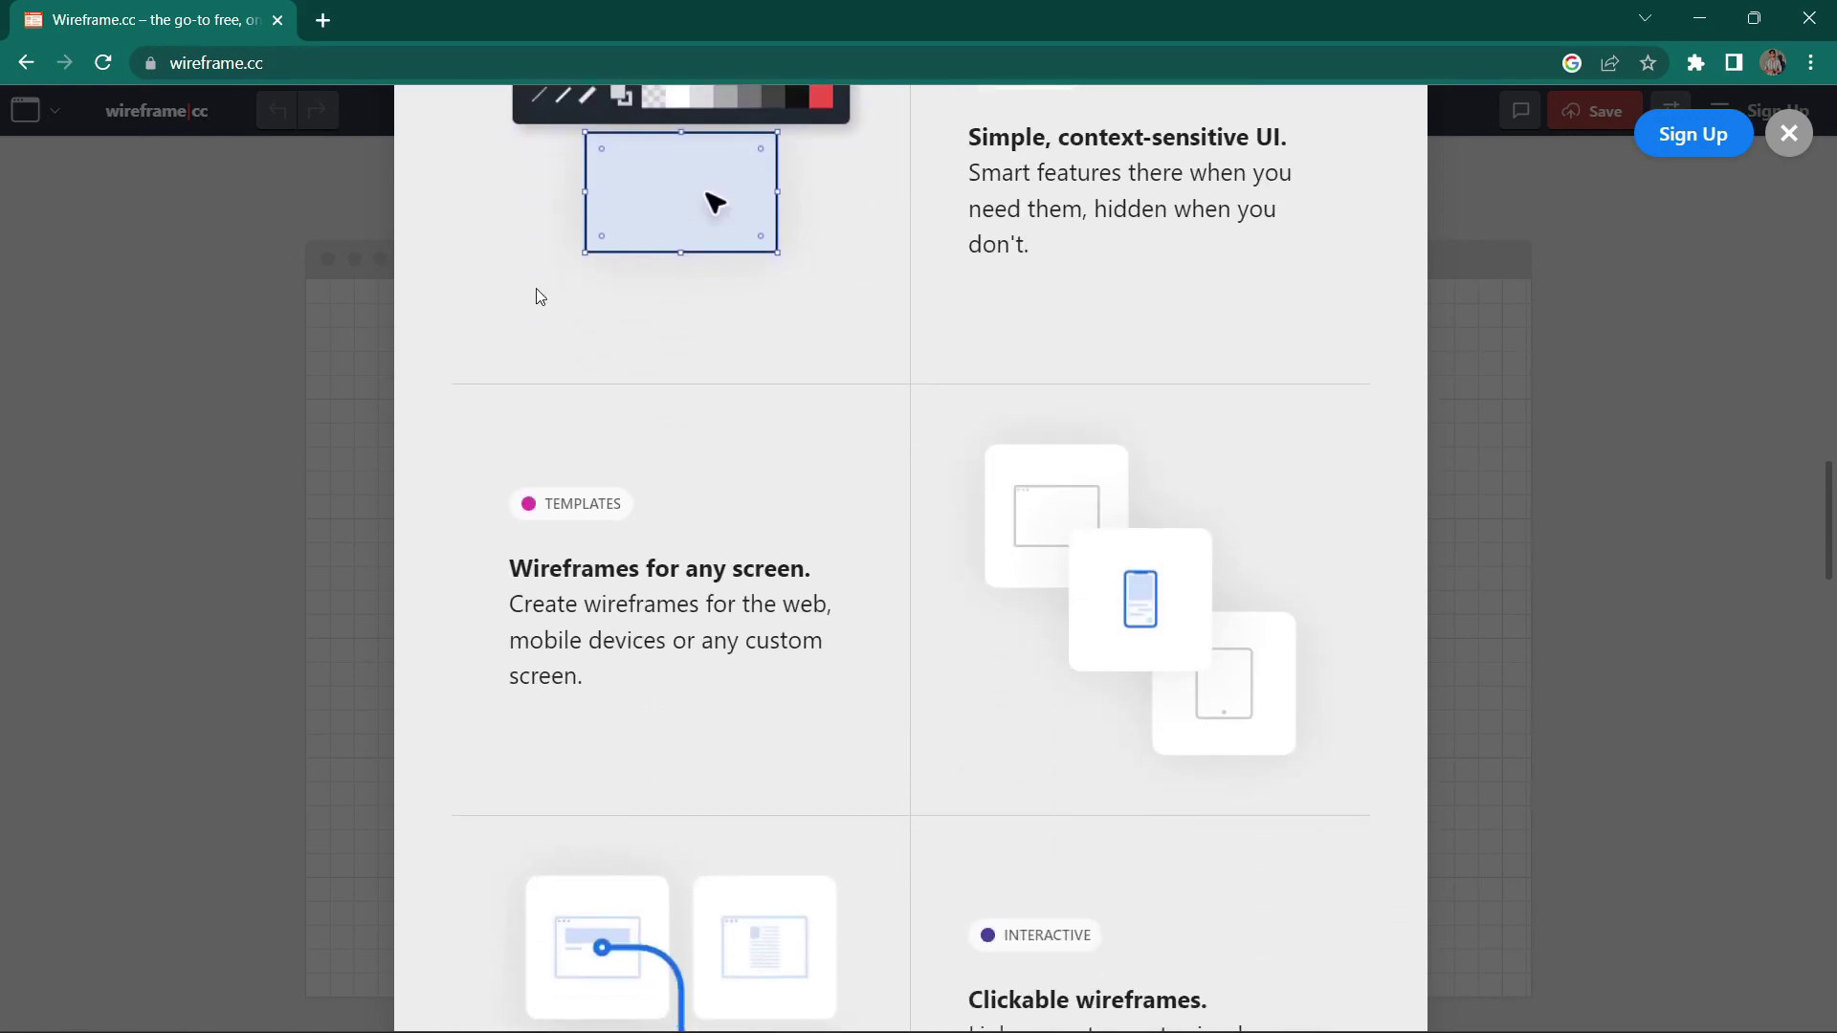
scroll(873, 718, down, 5)
scroll(890, 682, down, 7)
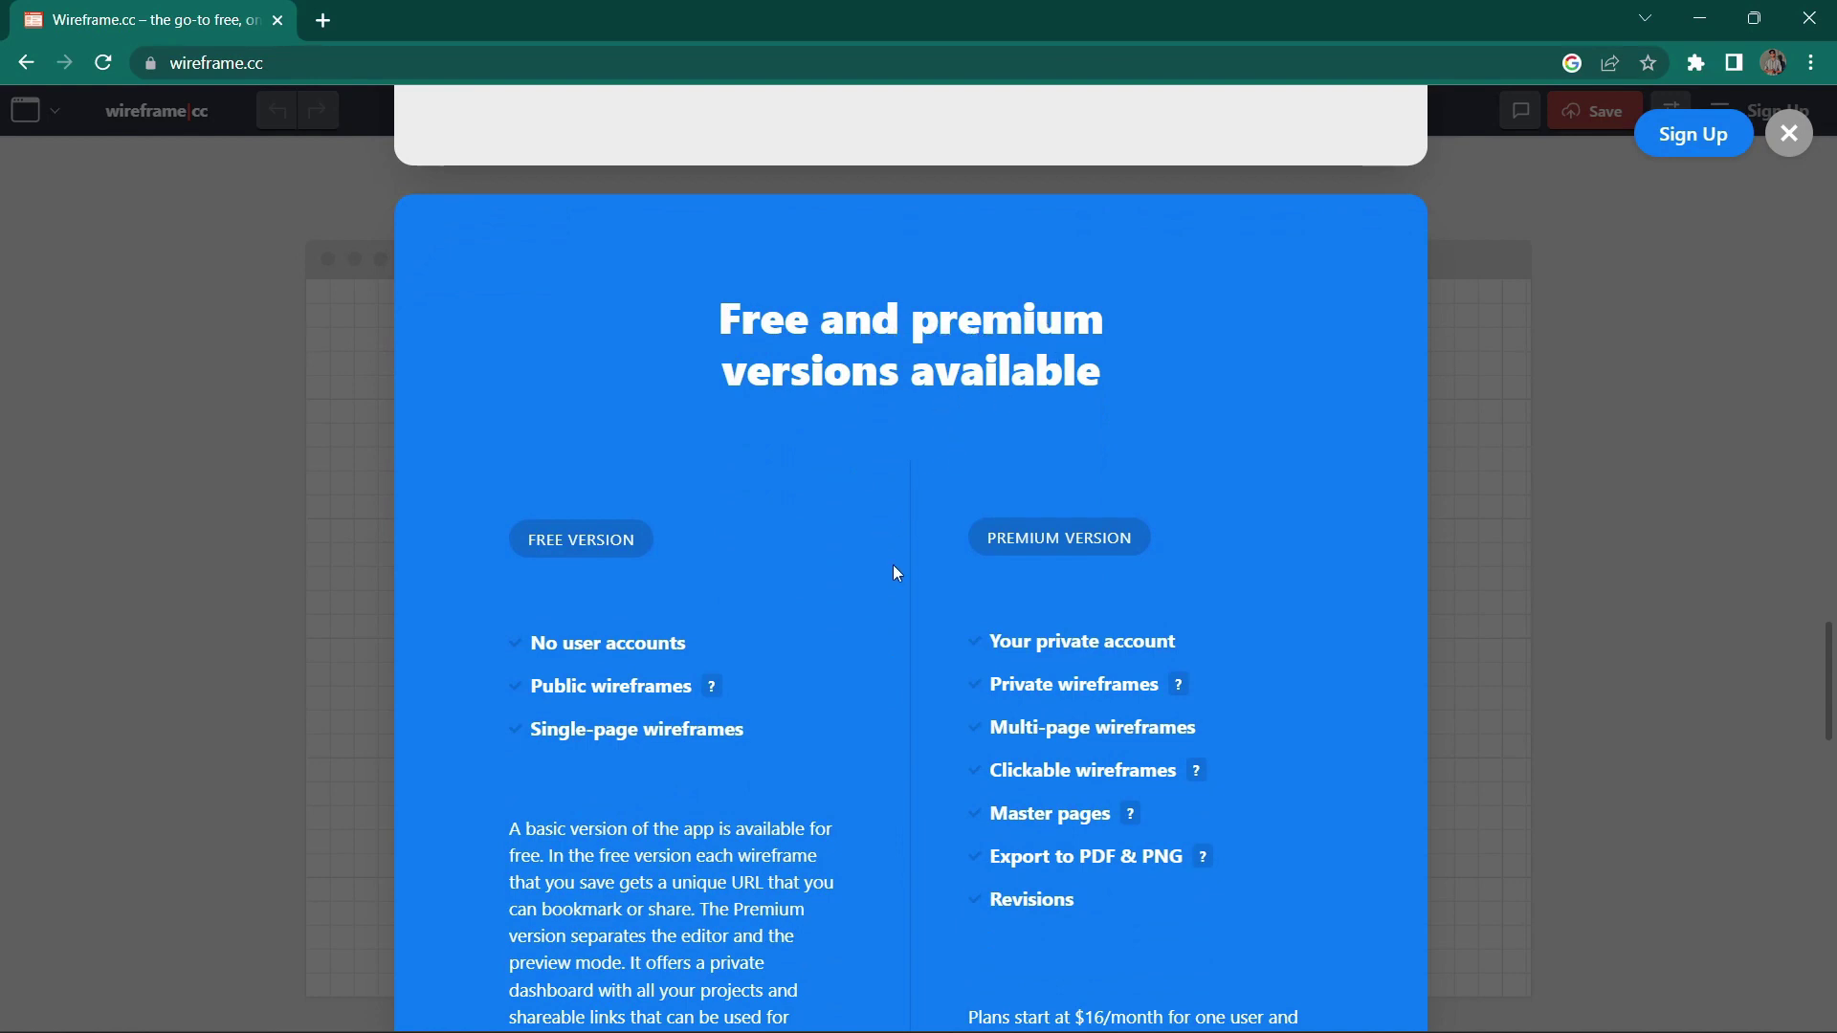
scroll(1076, 497, down, 7)
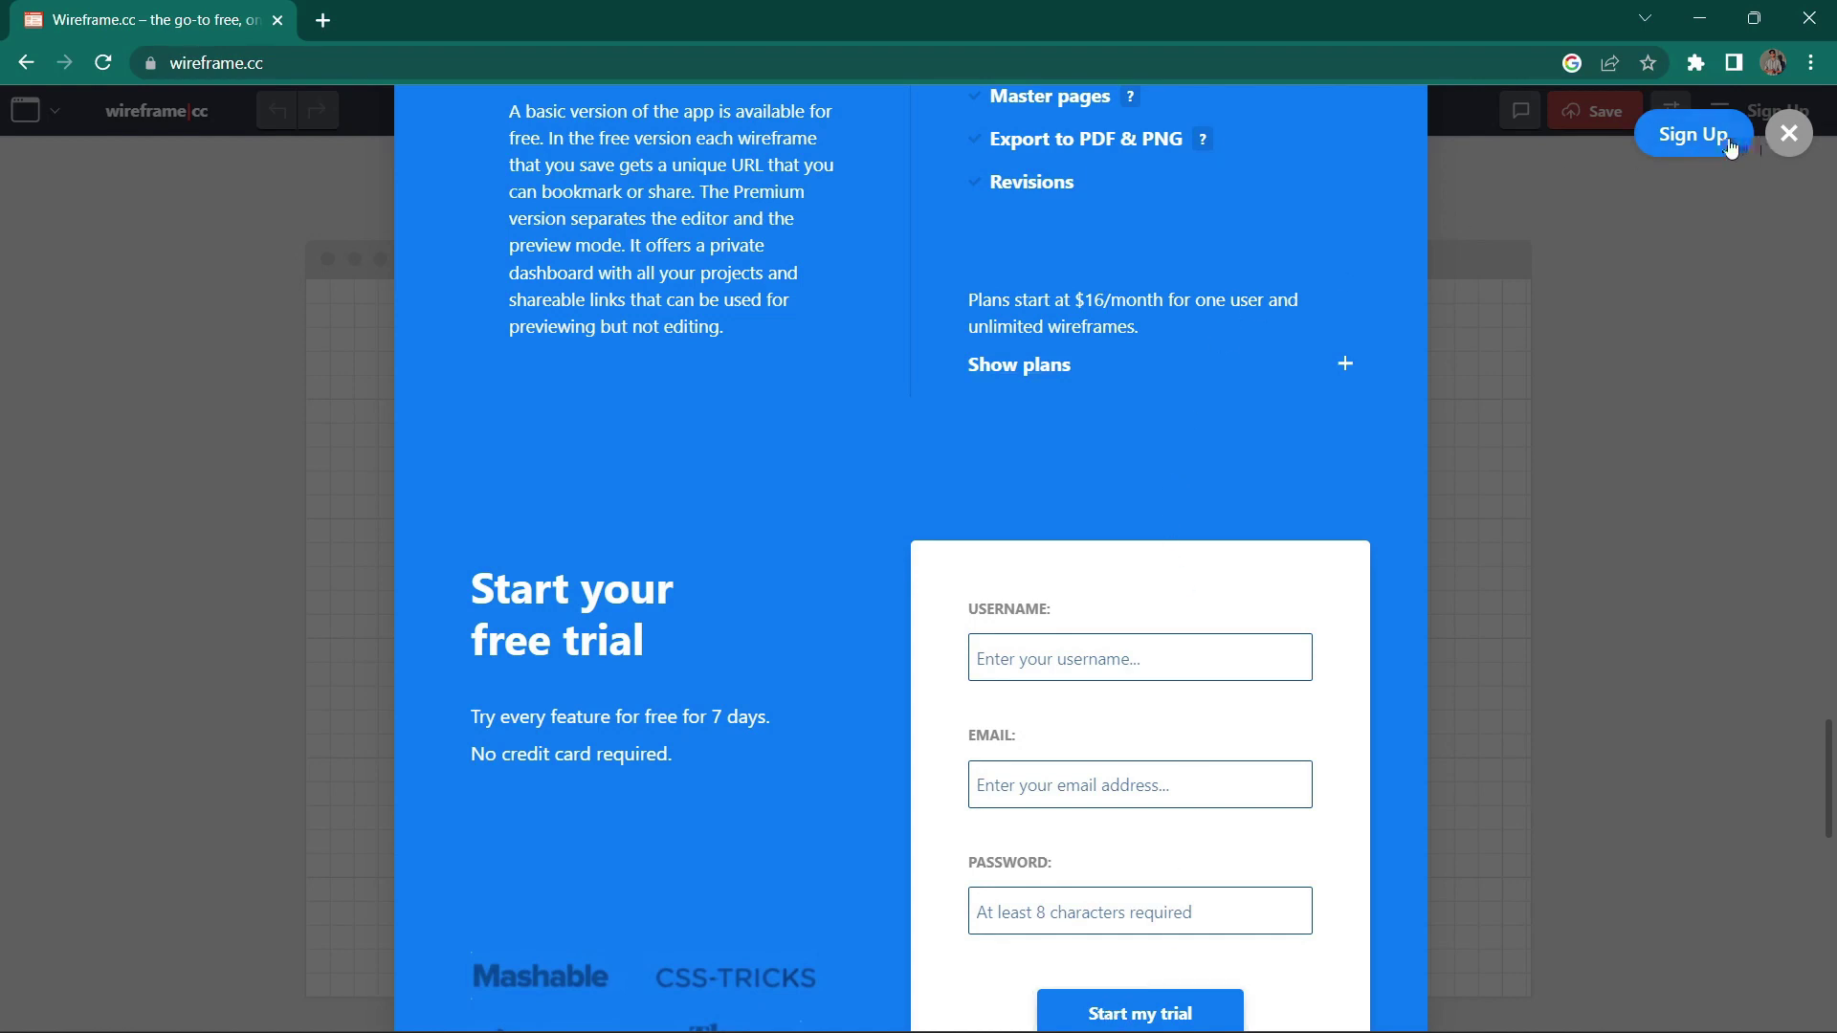
Step: Log in to the existing Wireframe.cc account with its password and decline saving the password
click(1168, 1014)
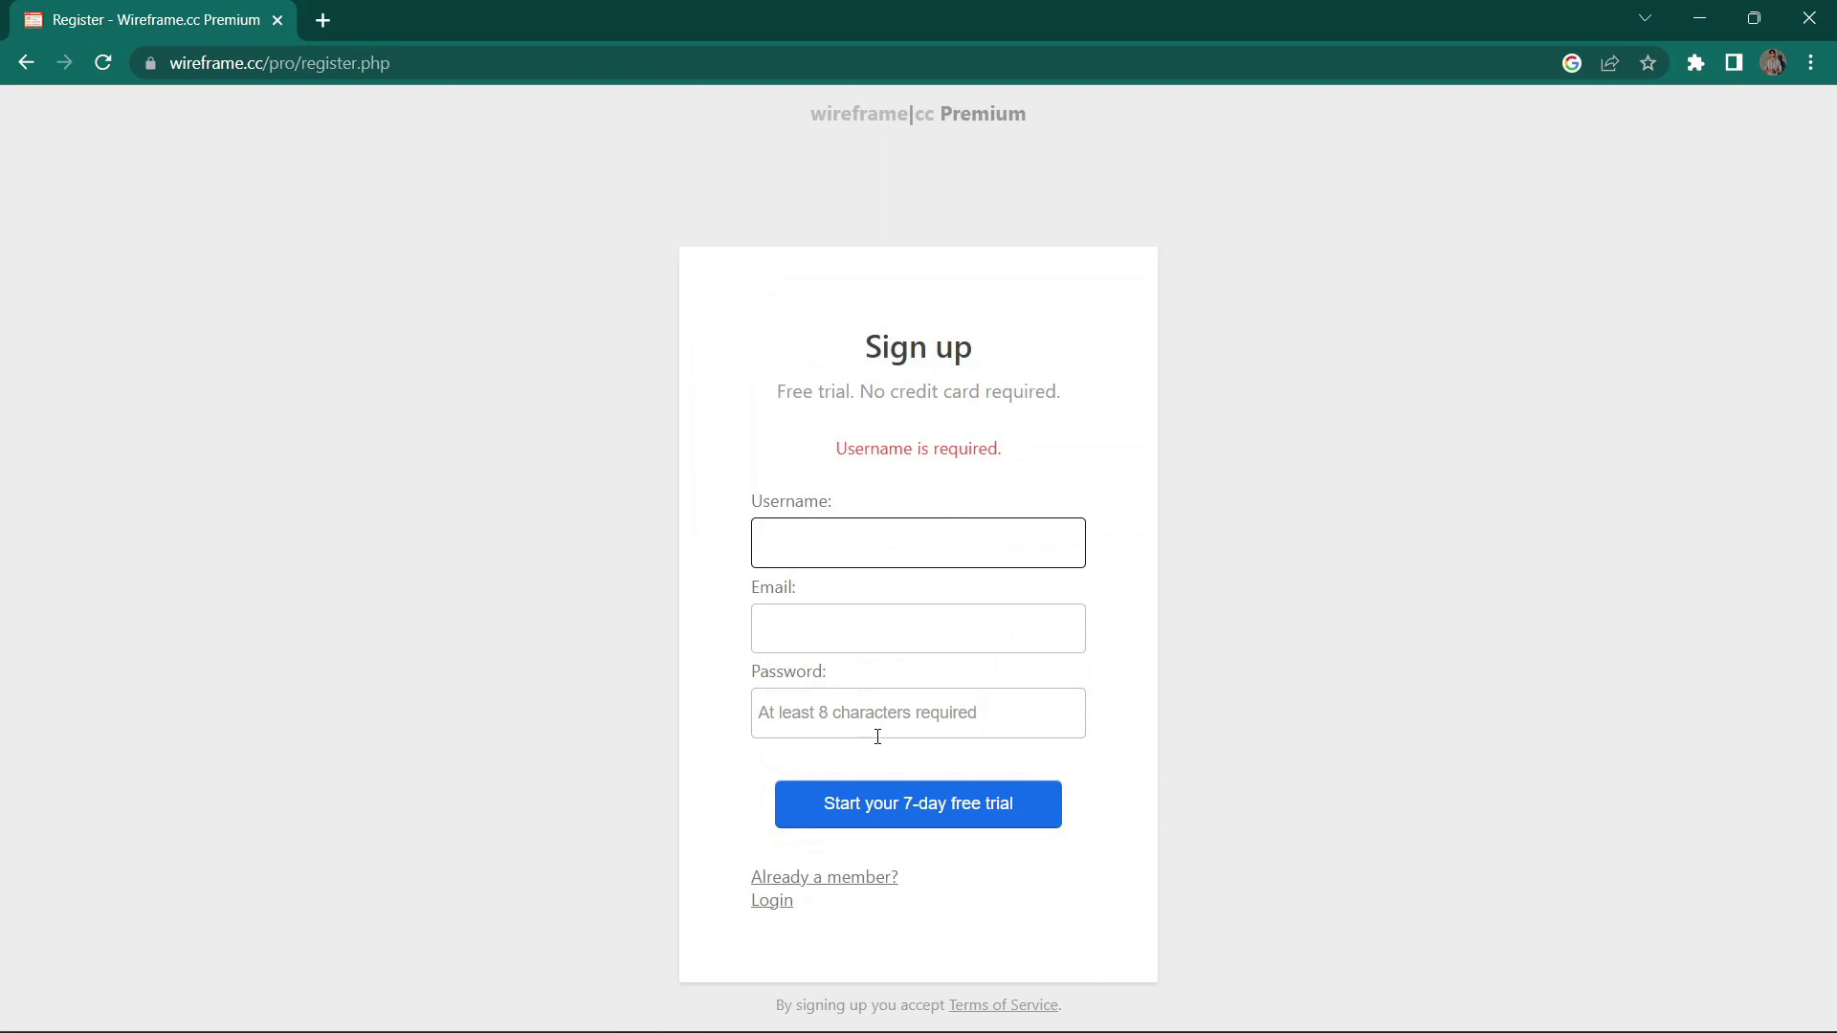
click(780, 903)
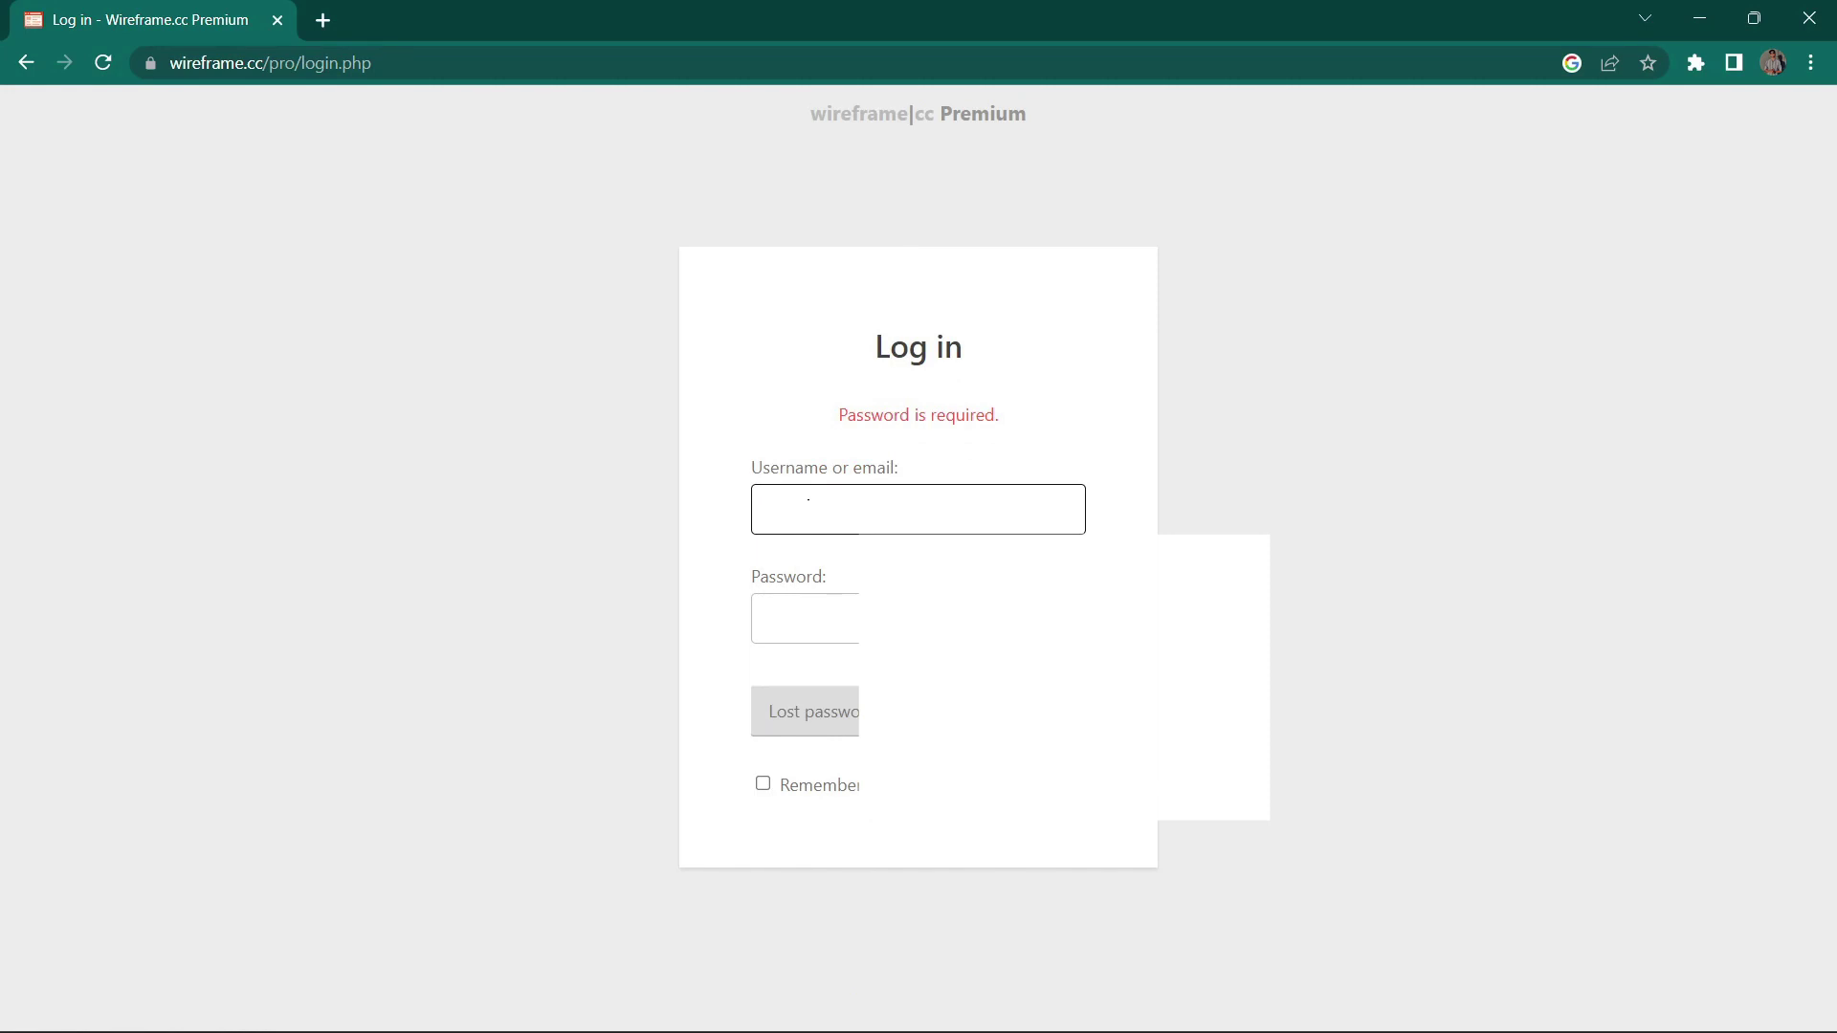
click(804, 618)
text(•••)
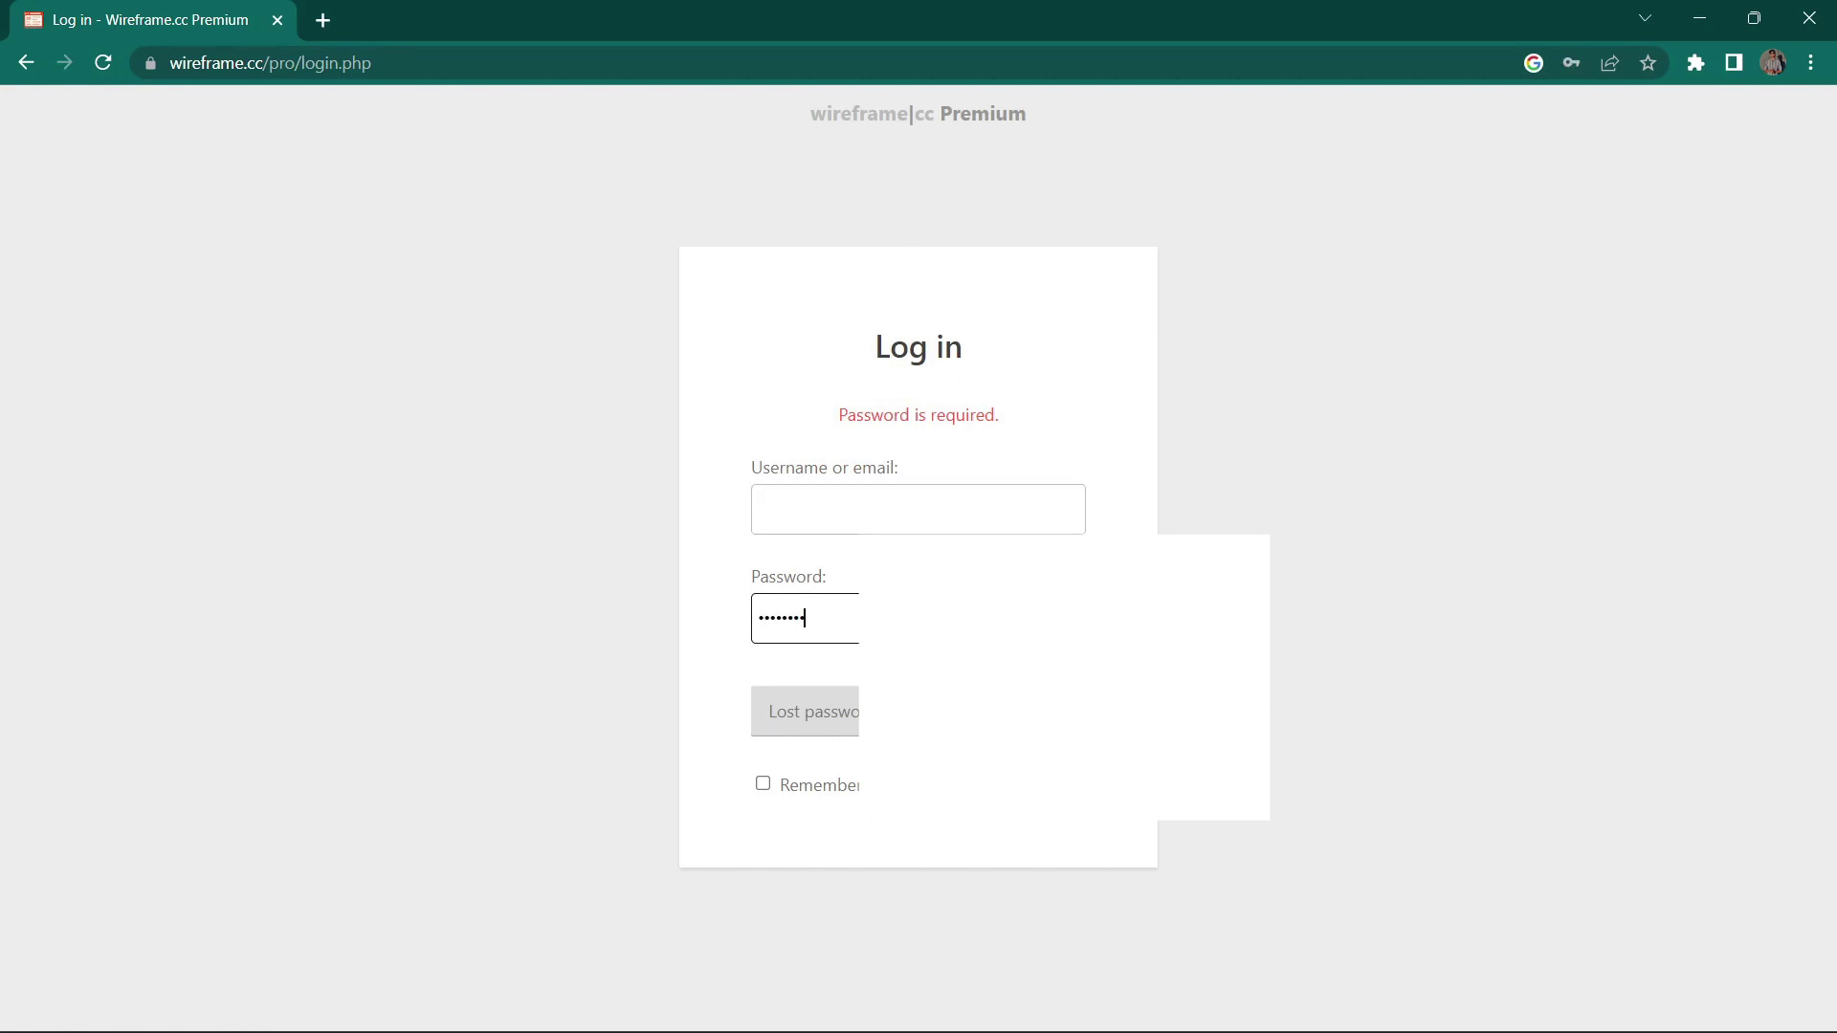
key(Return)
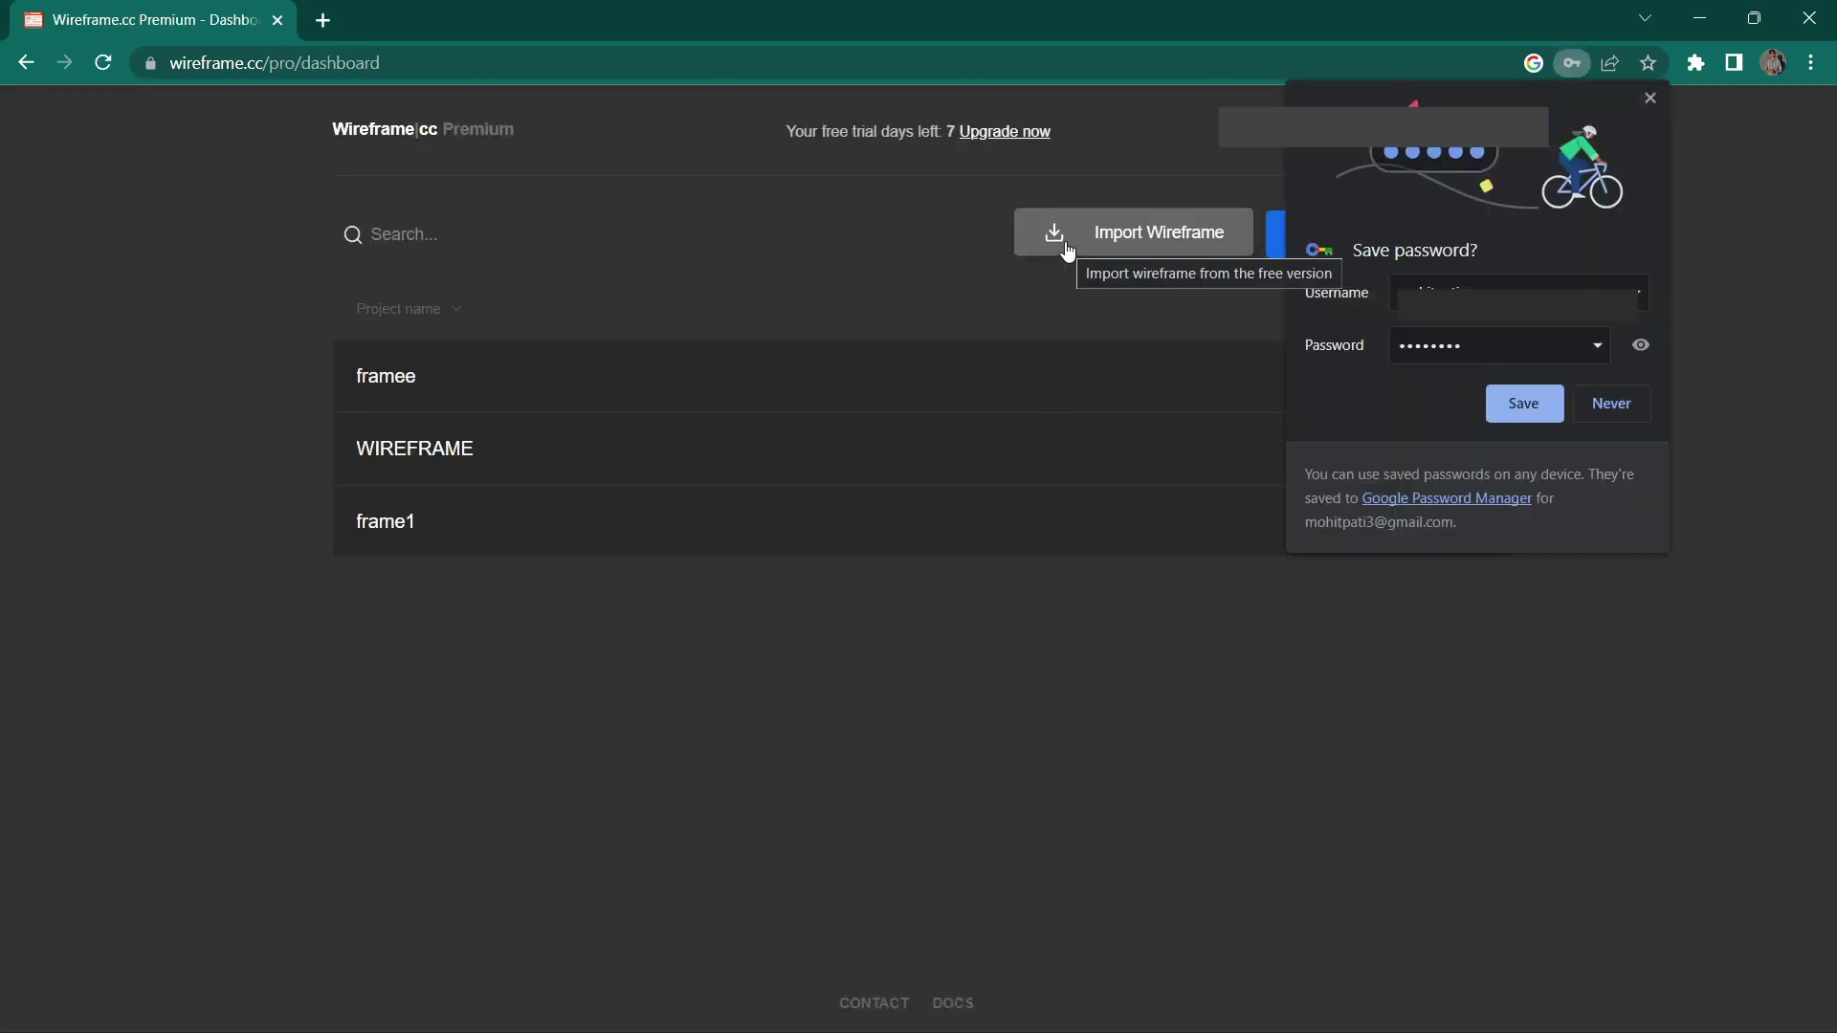
click(1600, 405)
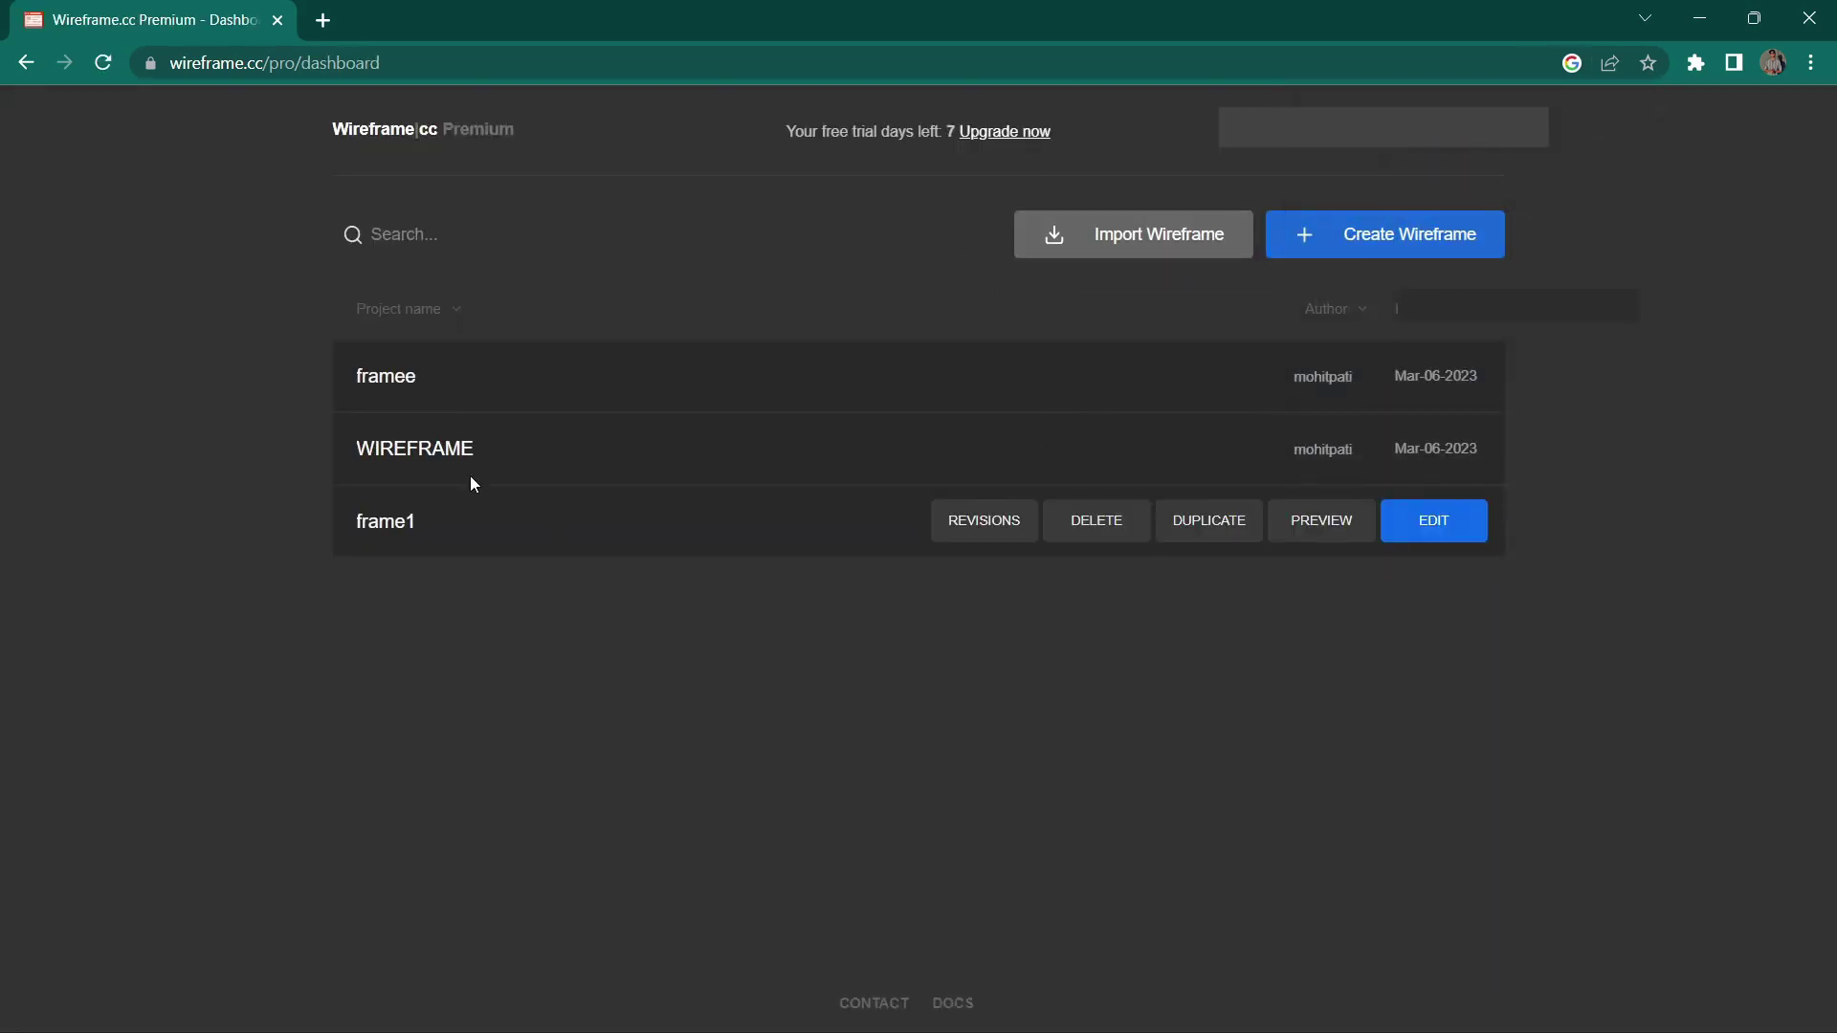
Step: Start a new wireframe project with the Create Wireframe button on the dashboard
mouse_move(1125, 403)
mouse_move(1010, 435)
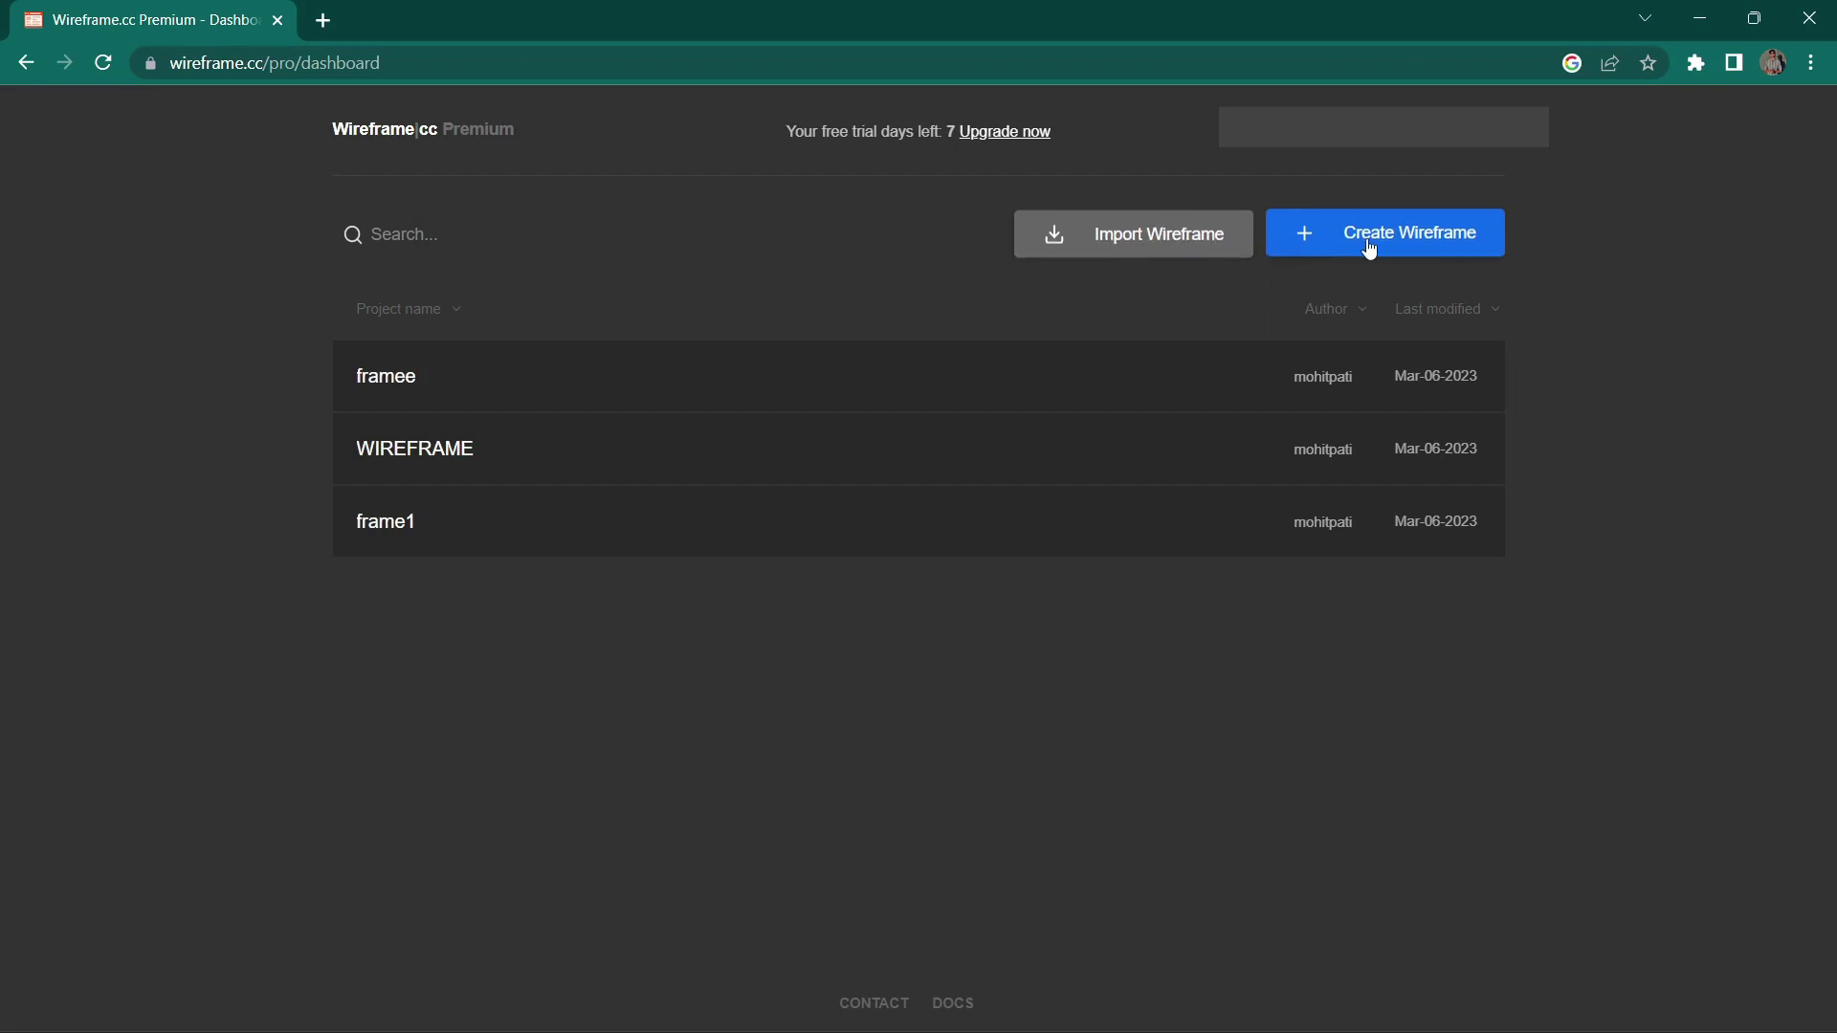
click(1451, 250)
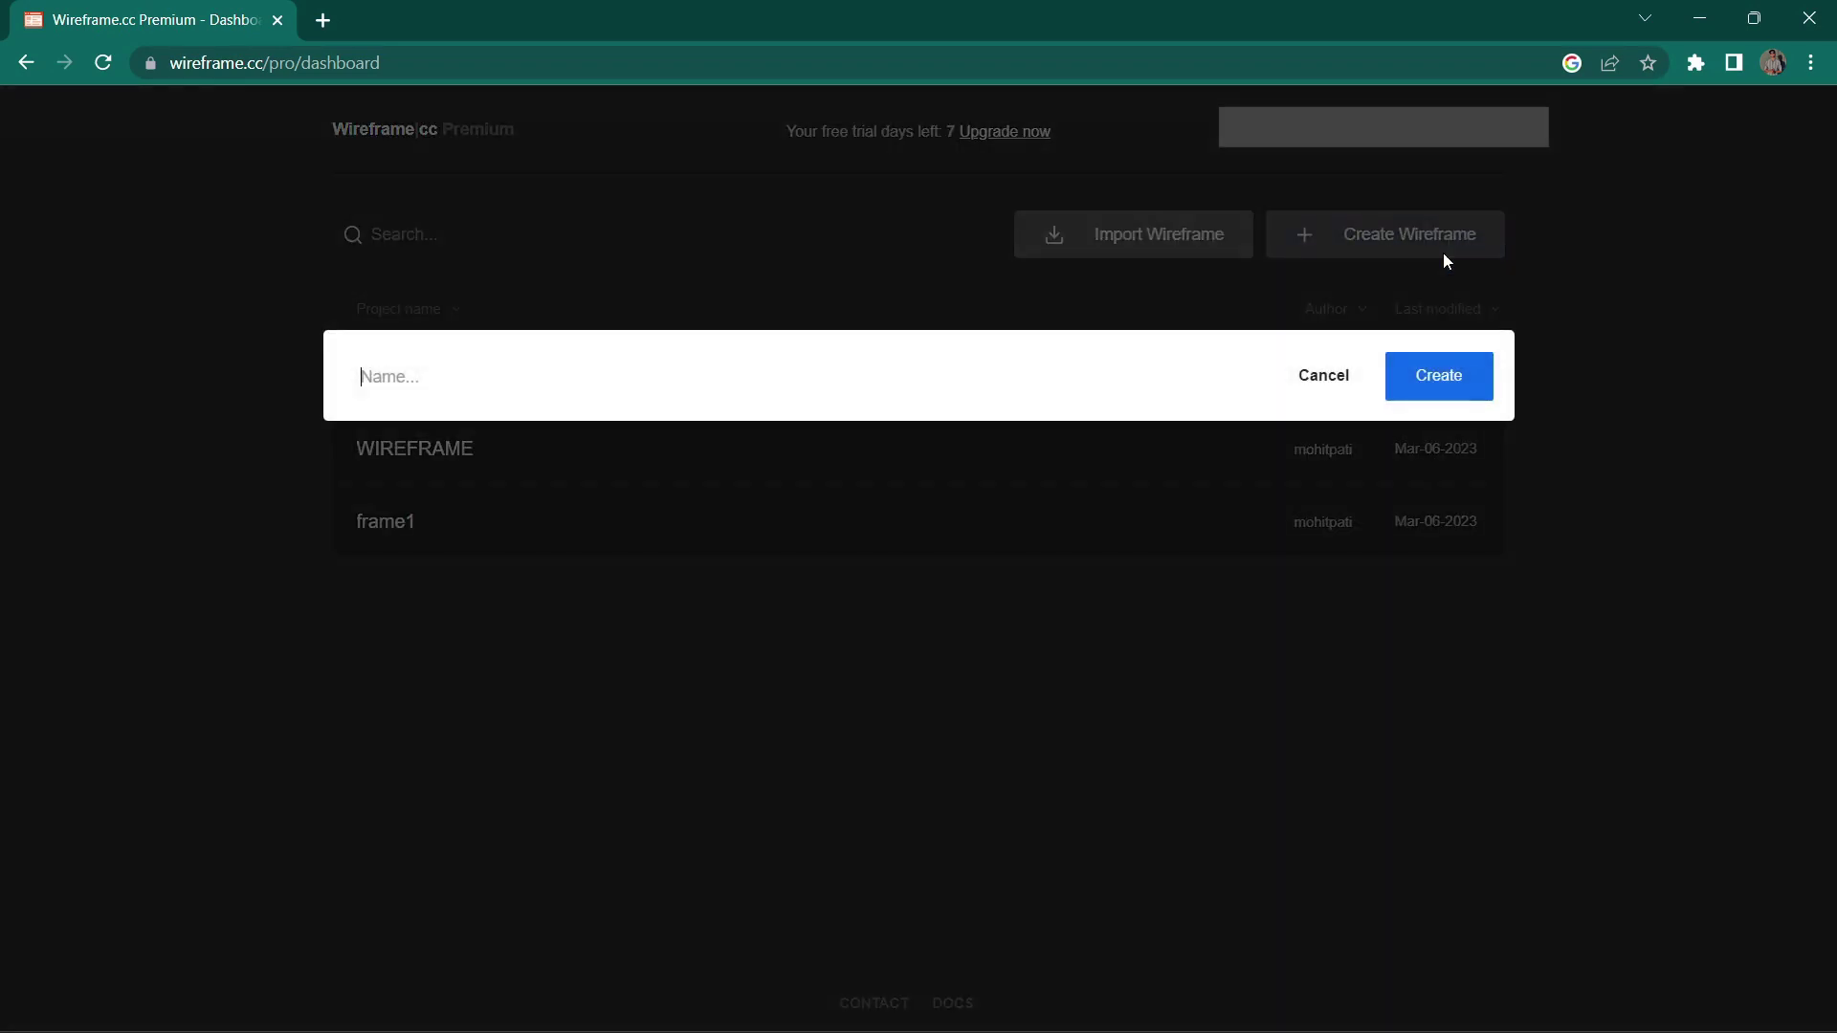
Step: Create the new wireframe named 'application'
click(561, 382)
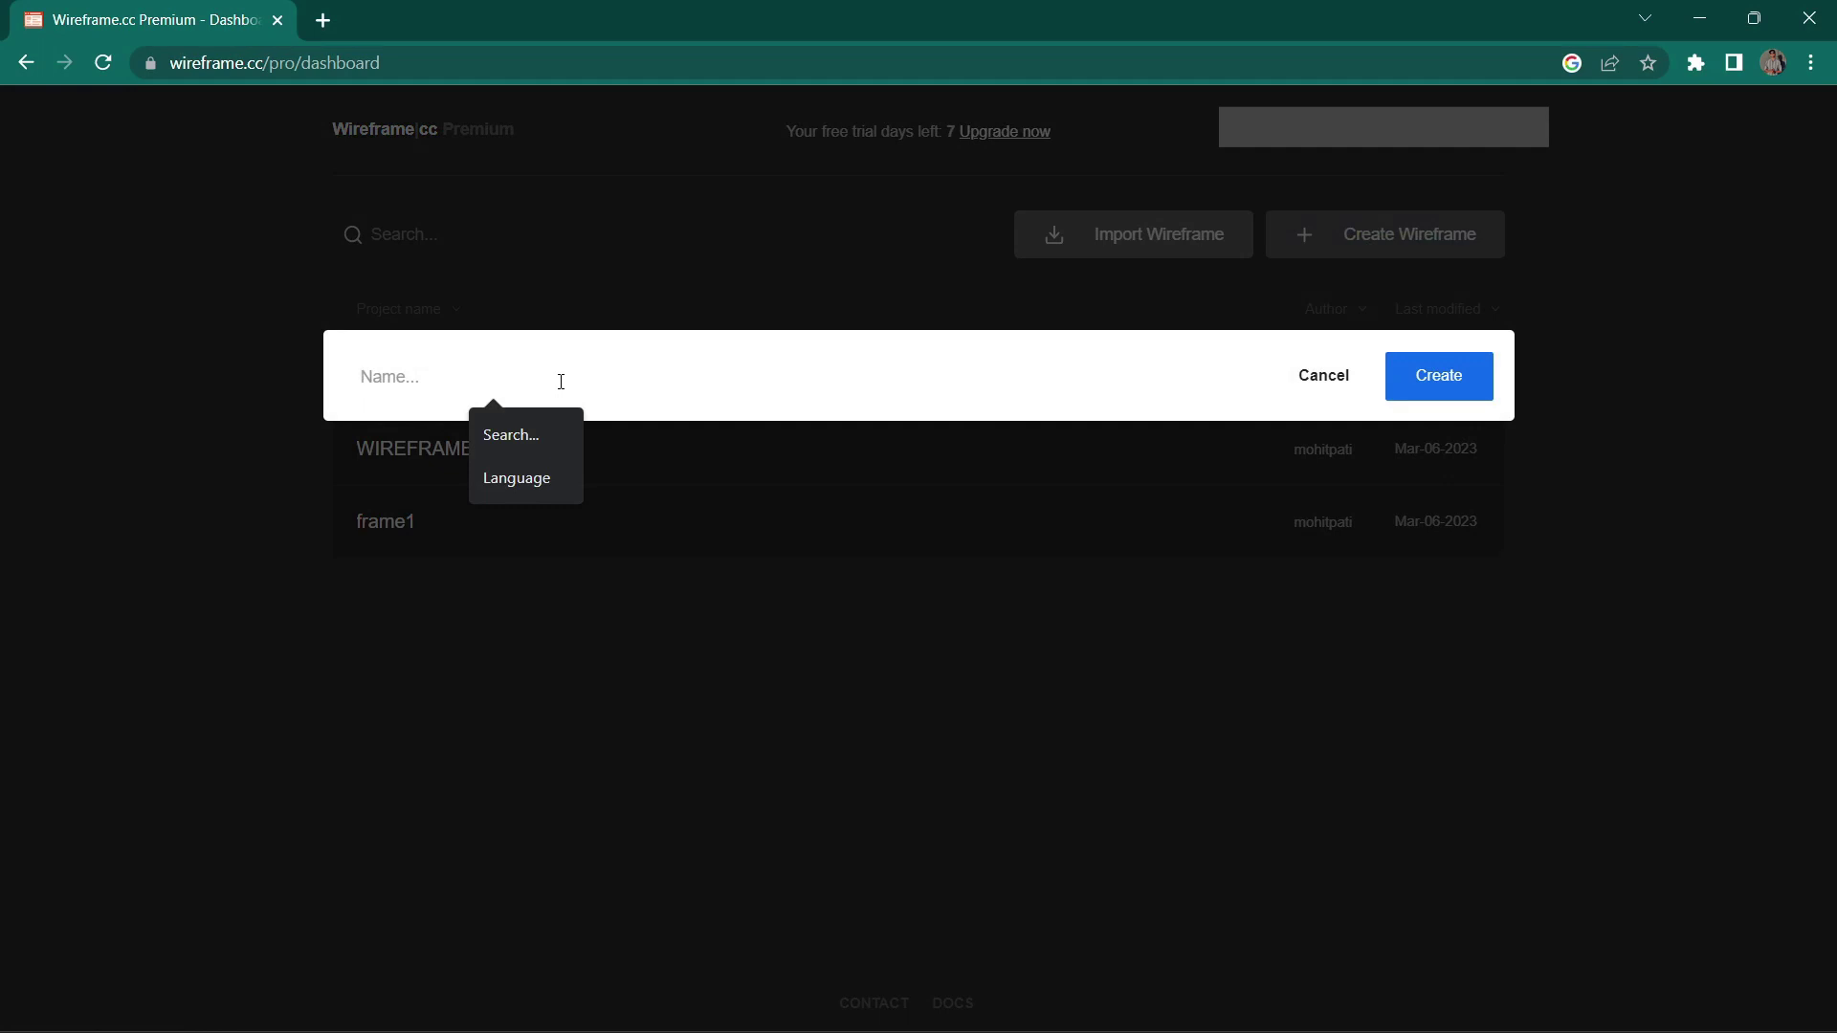
text(appl)
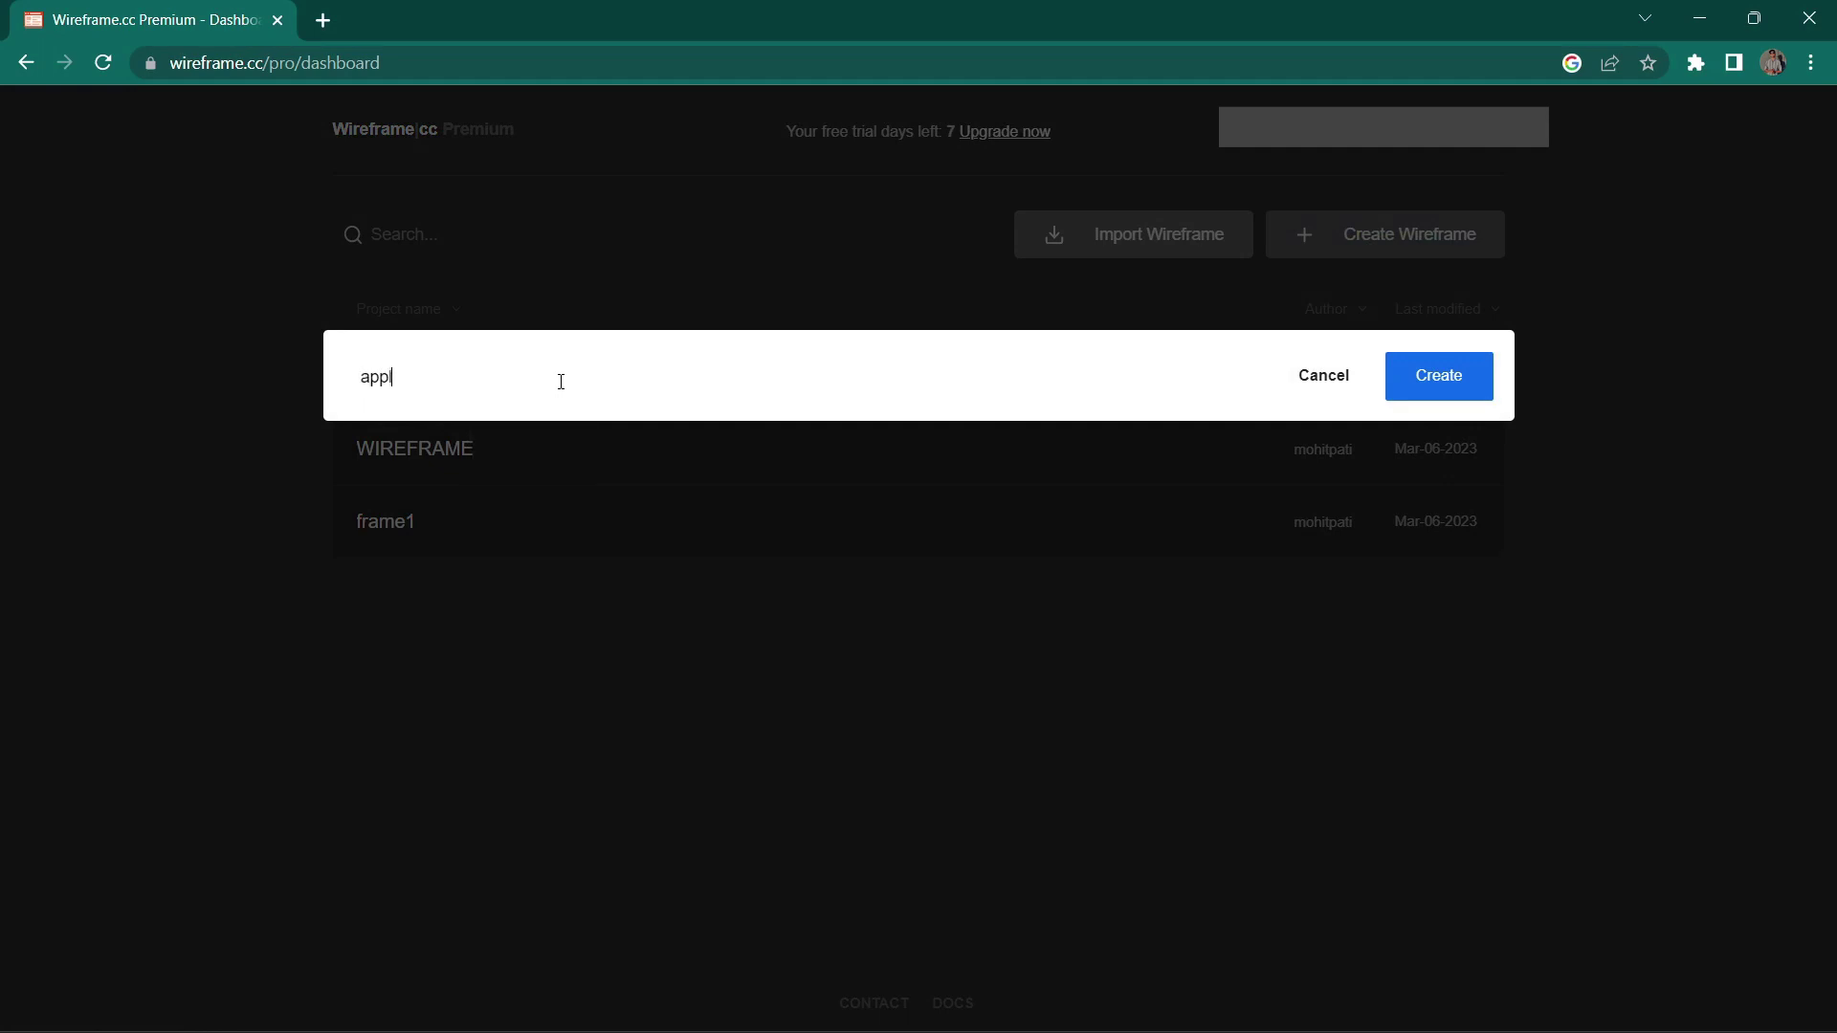
text(ication)
key(Return)
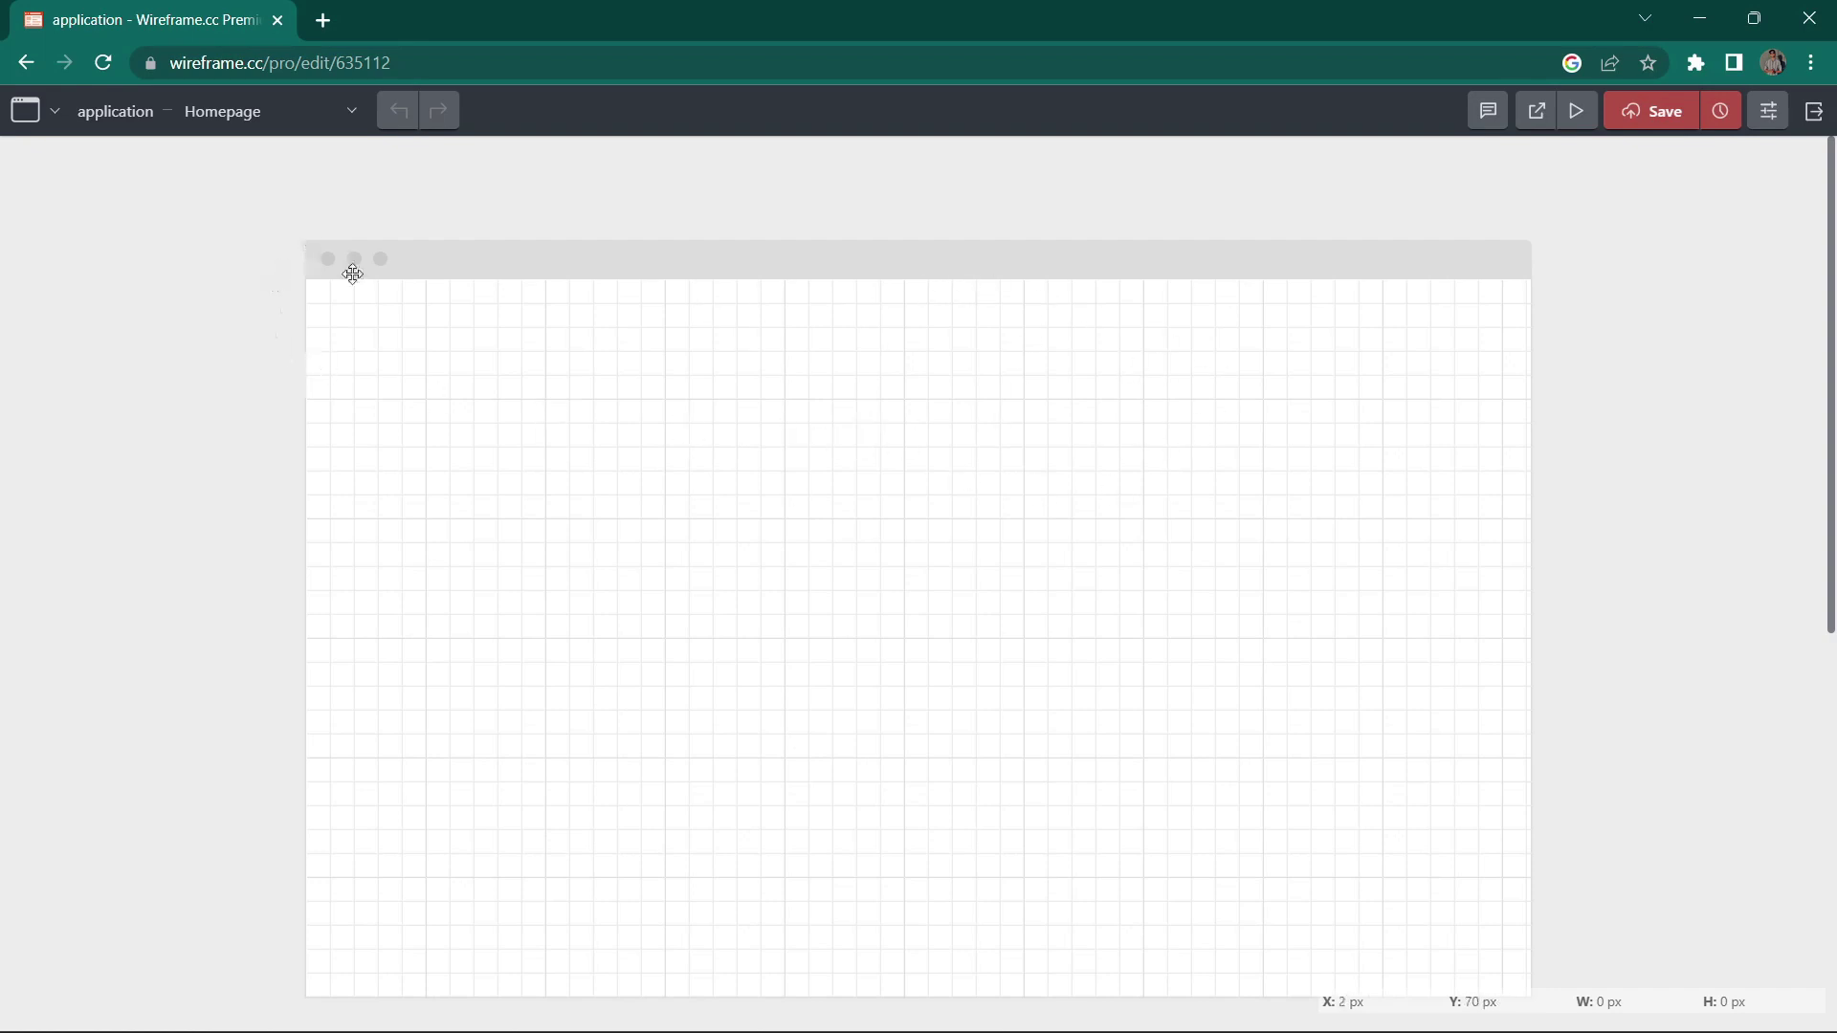
Step: Try the blank, browser and tablet frames, then settle on the phone frame for the Homepage
click(41, 119)
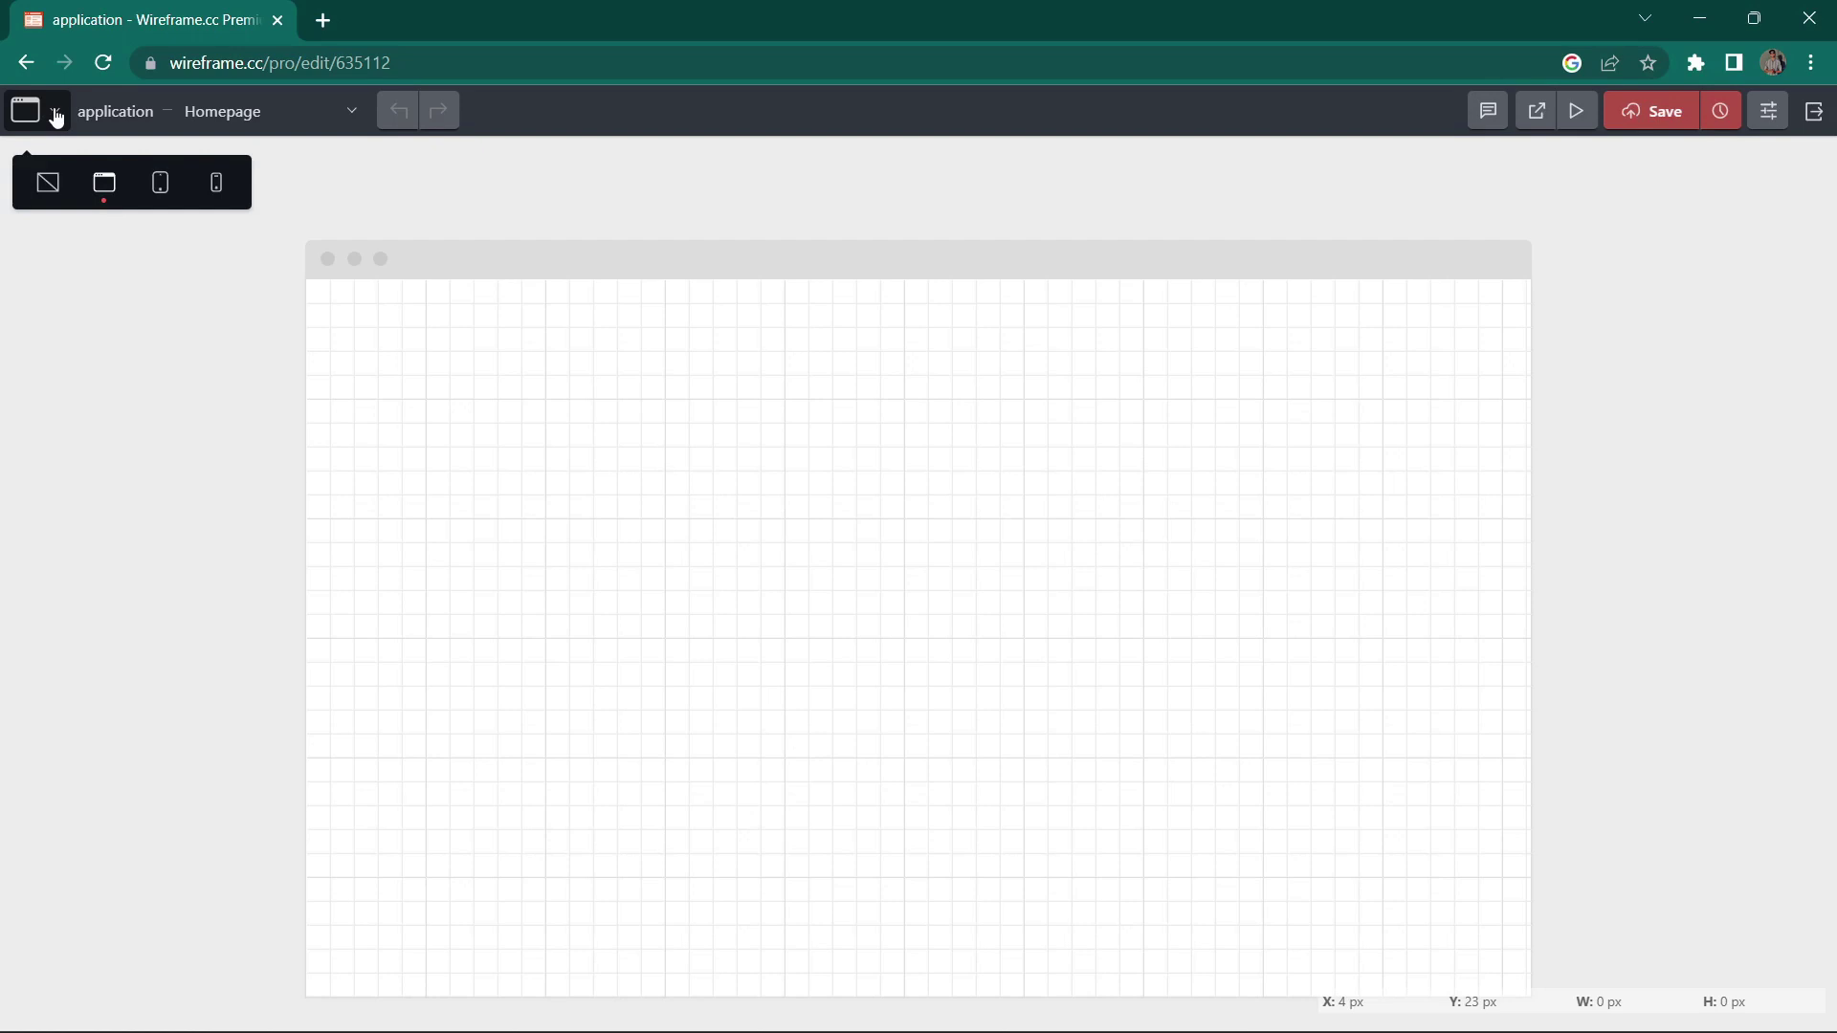
click(50, 185)
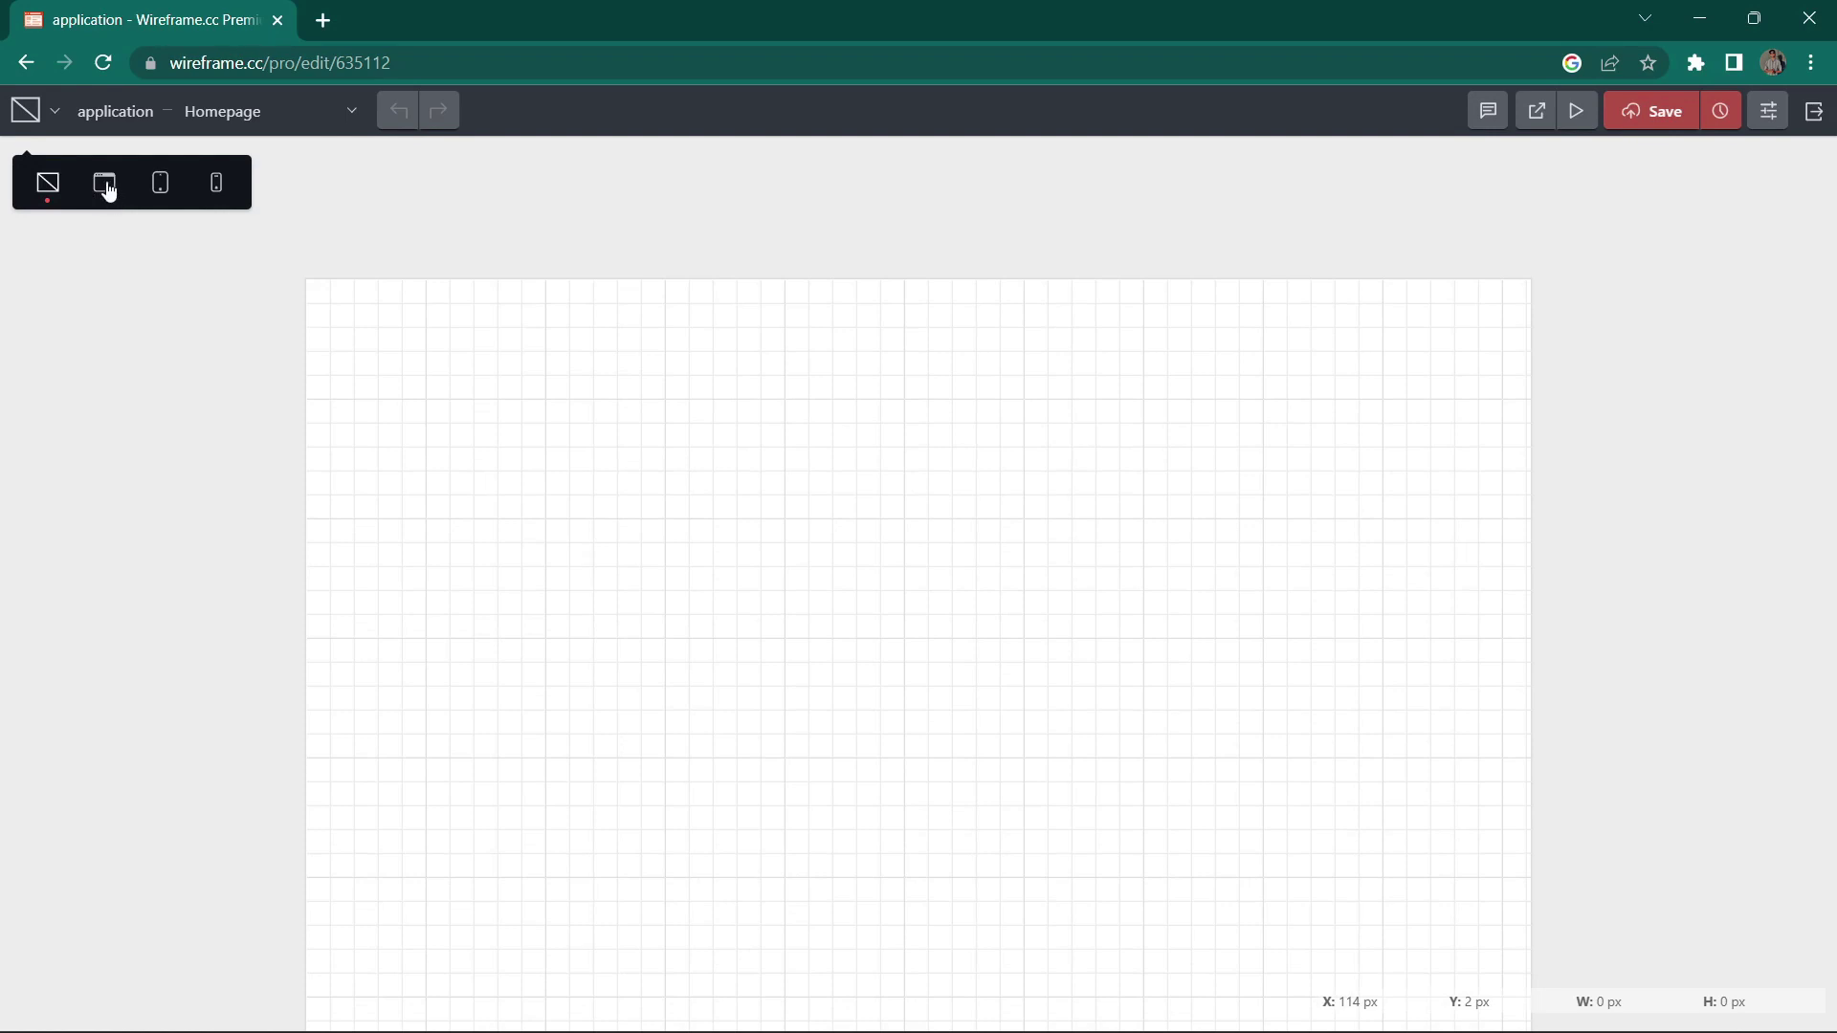
click(106, 184)
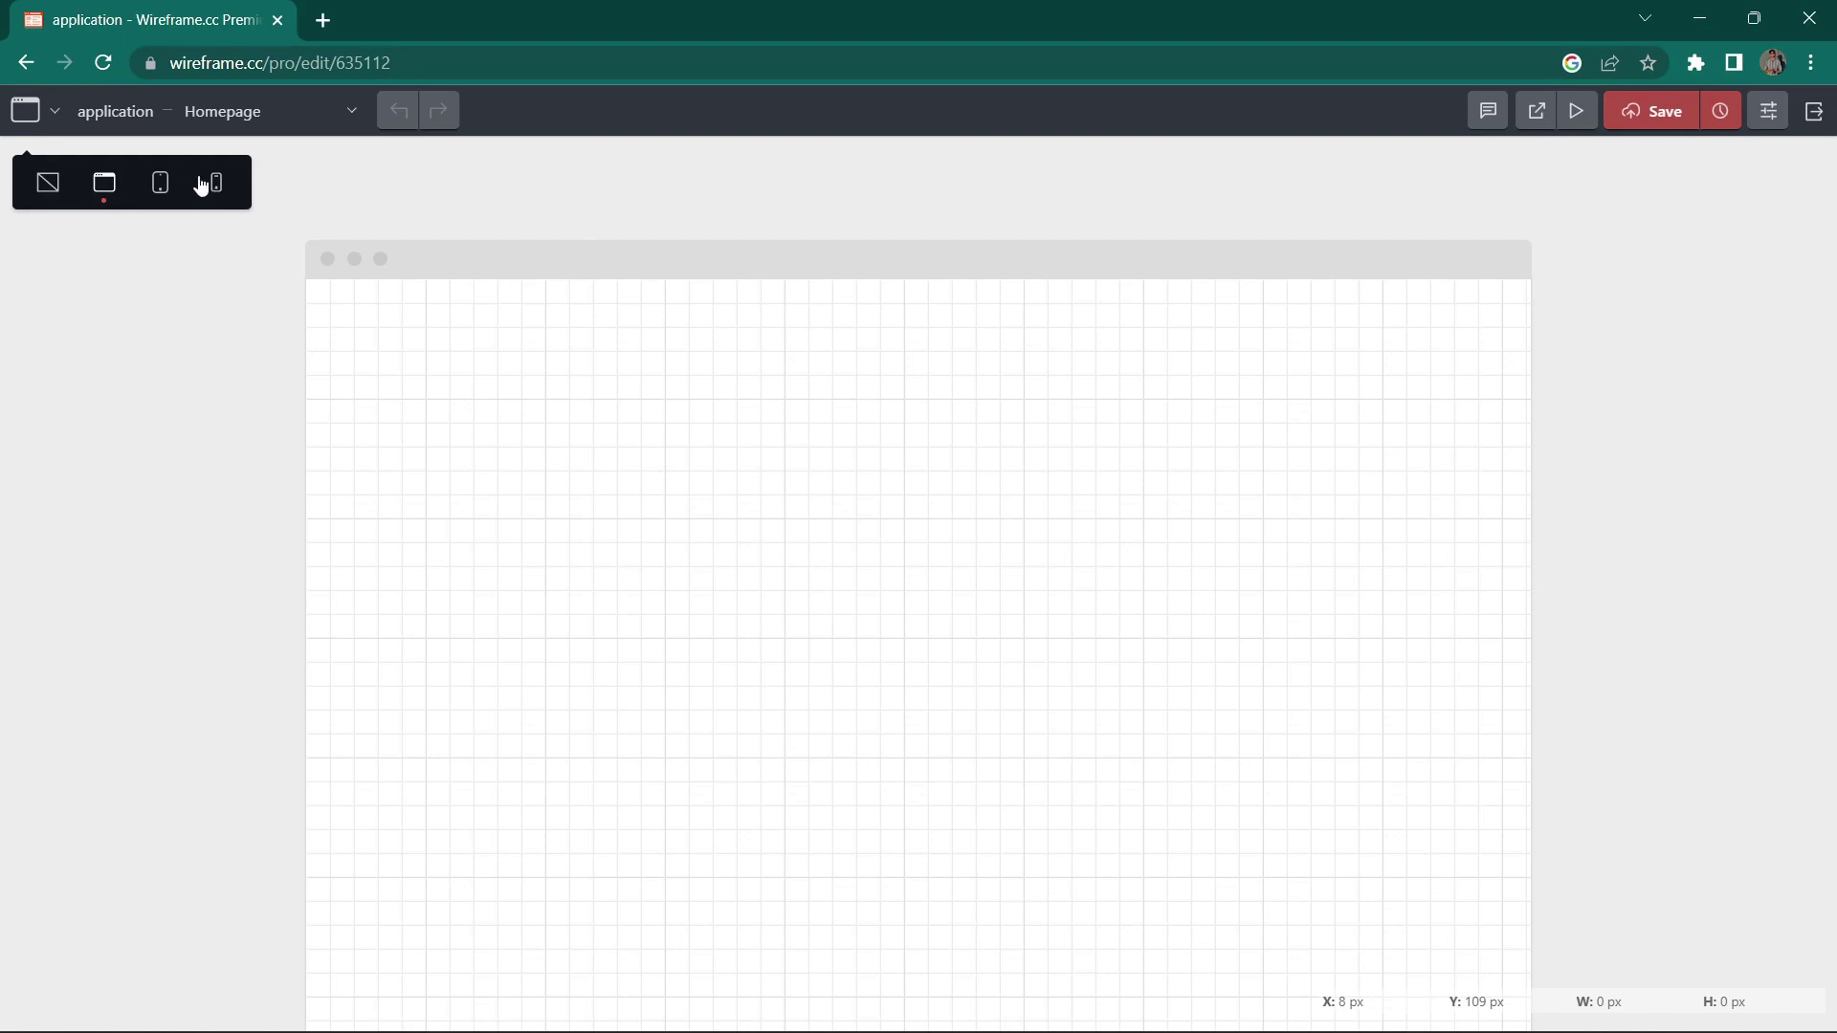
click(162, 184)
scroll(1251, 463, down, 3)
scroll(394, 255, up, 3)
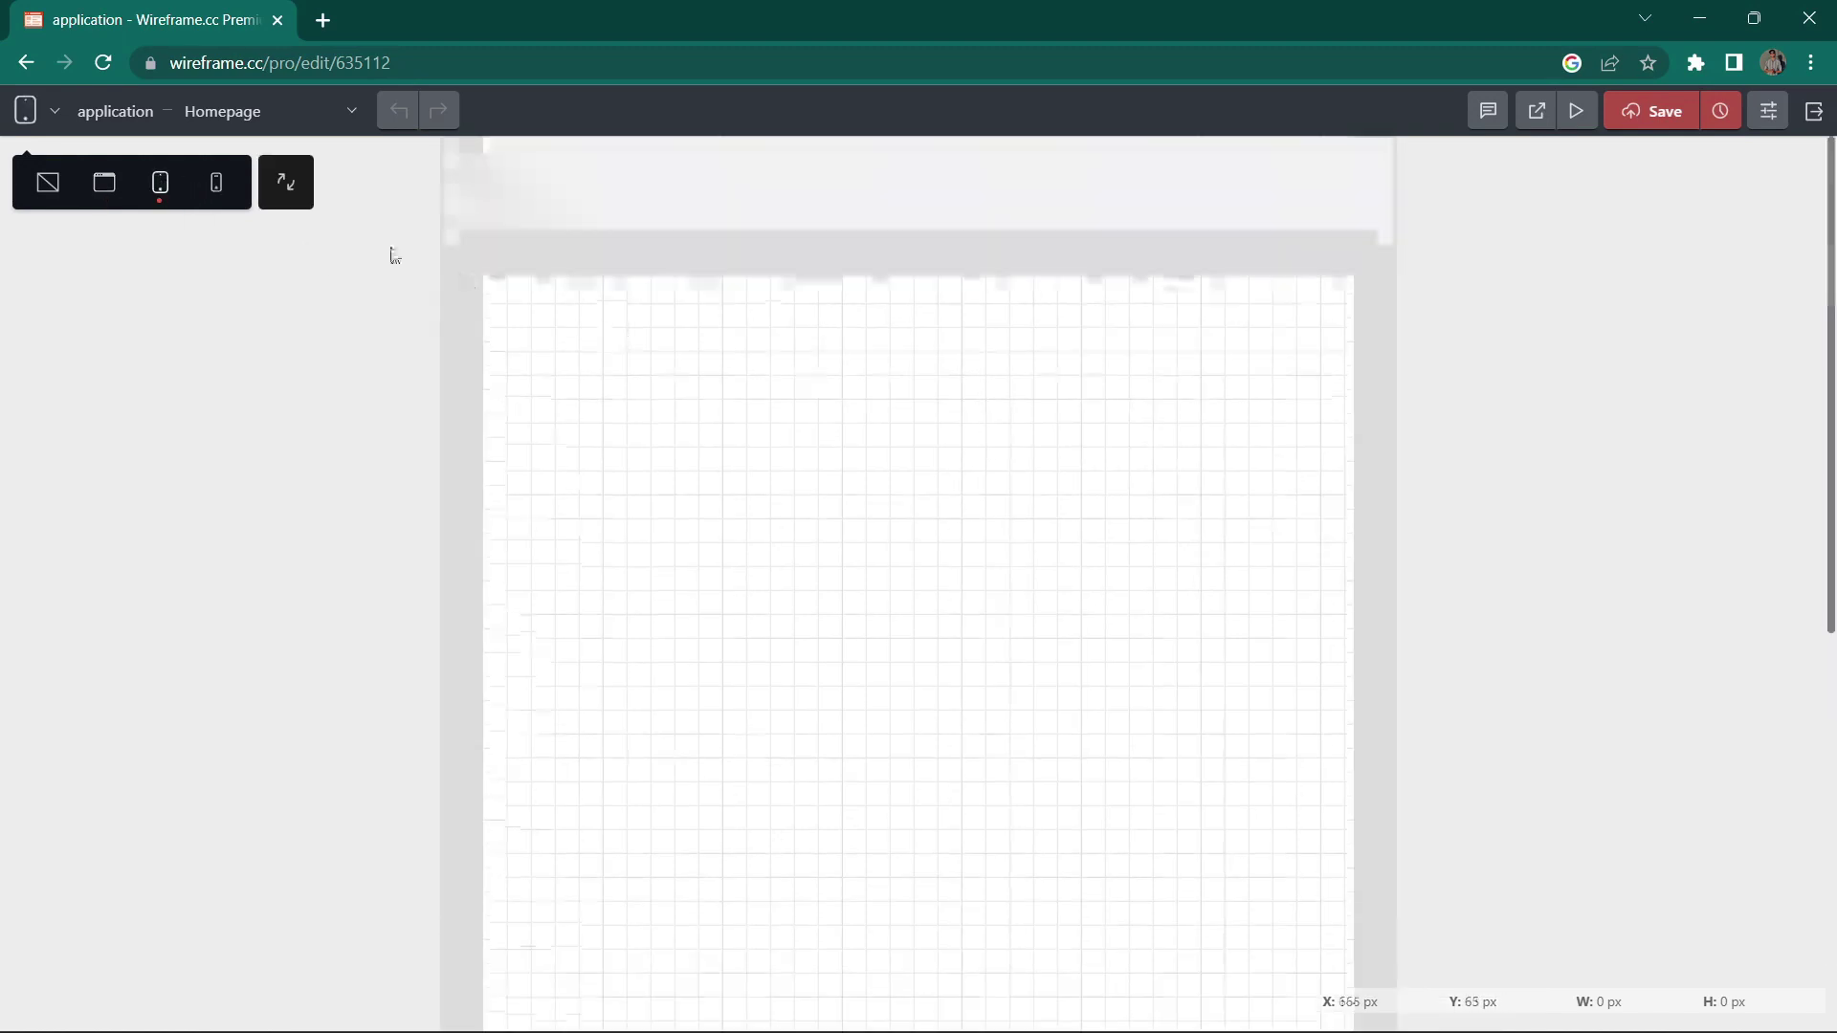
click(230, 194)
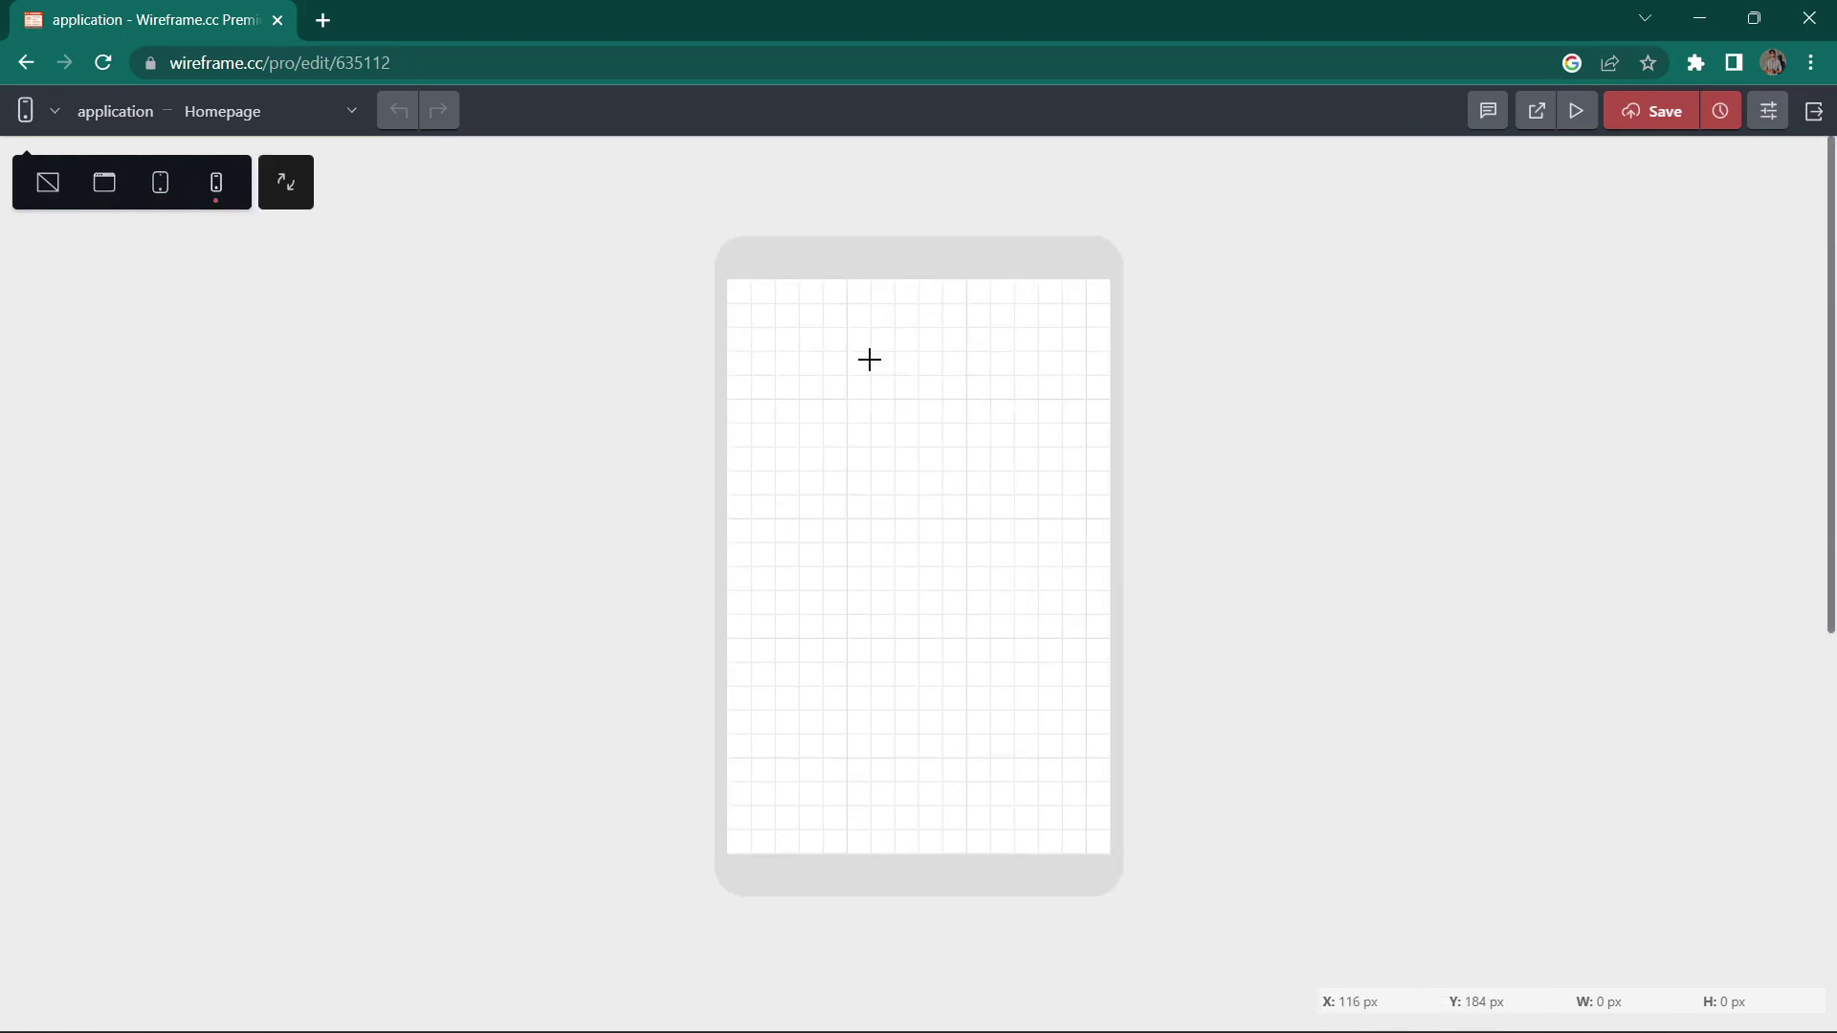
click(266, 113)
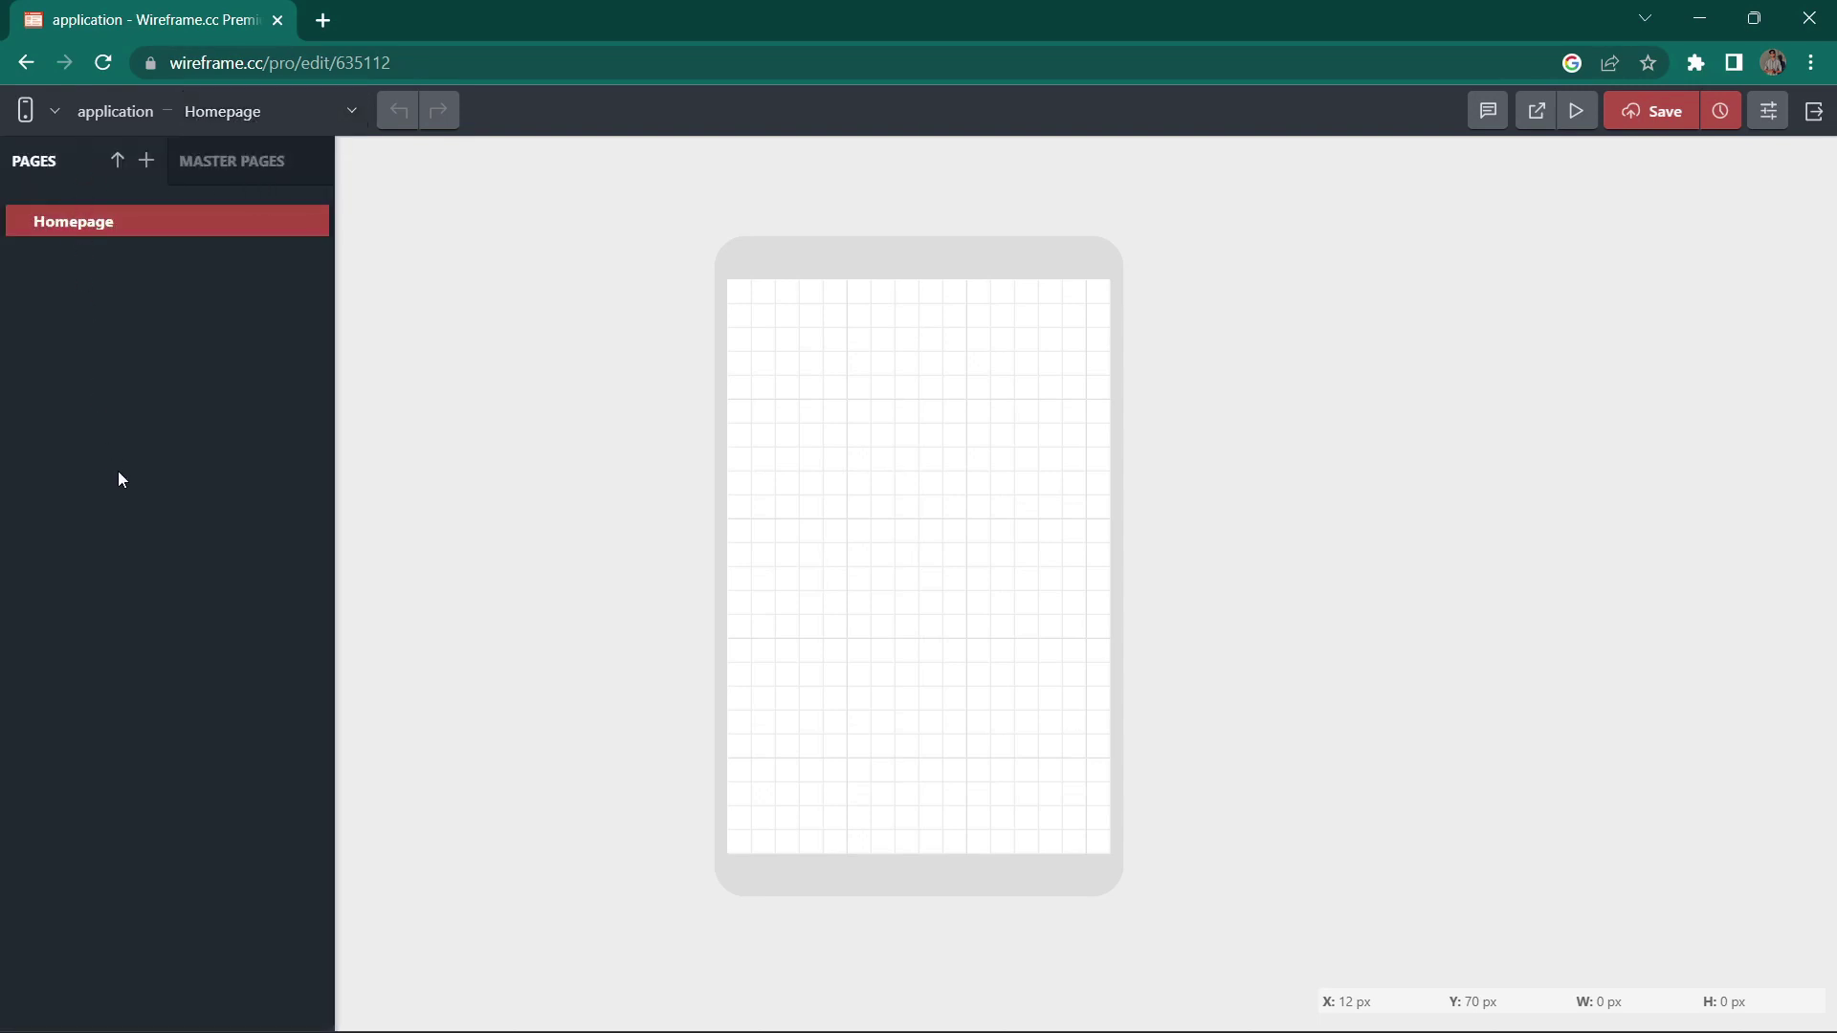
click(560, 251)
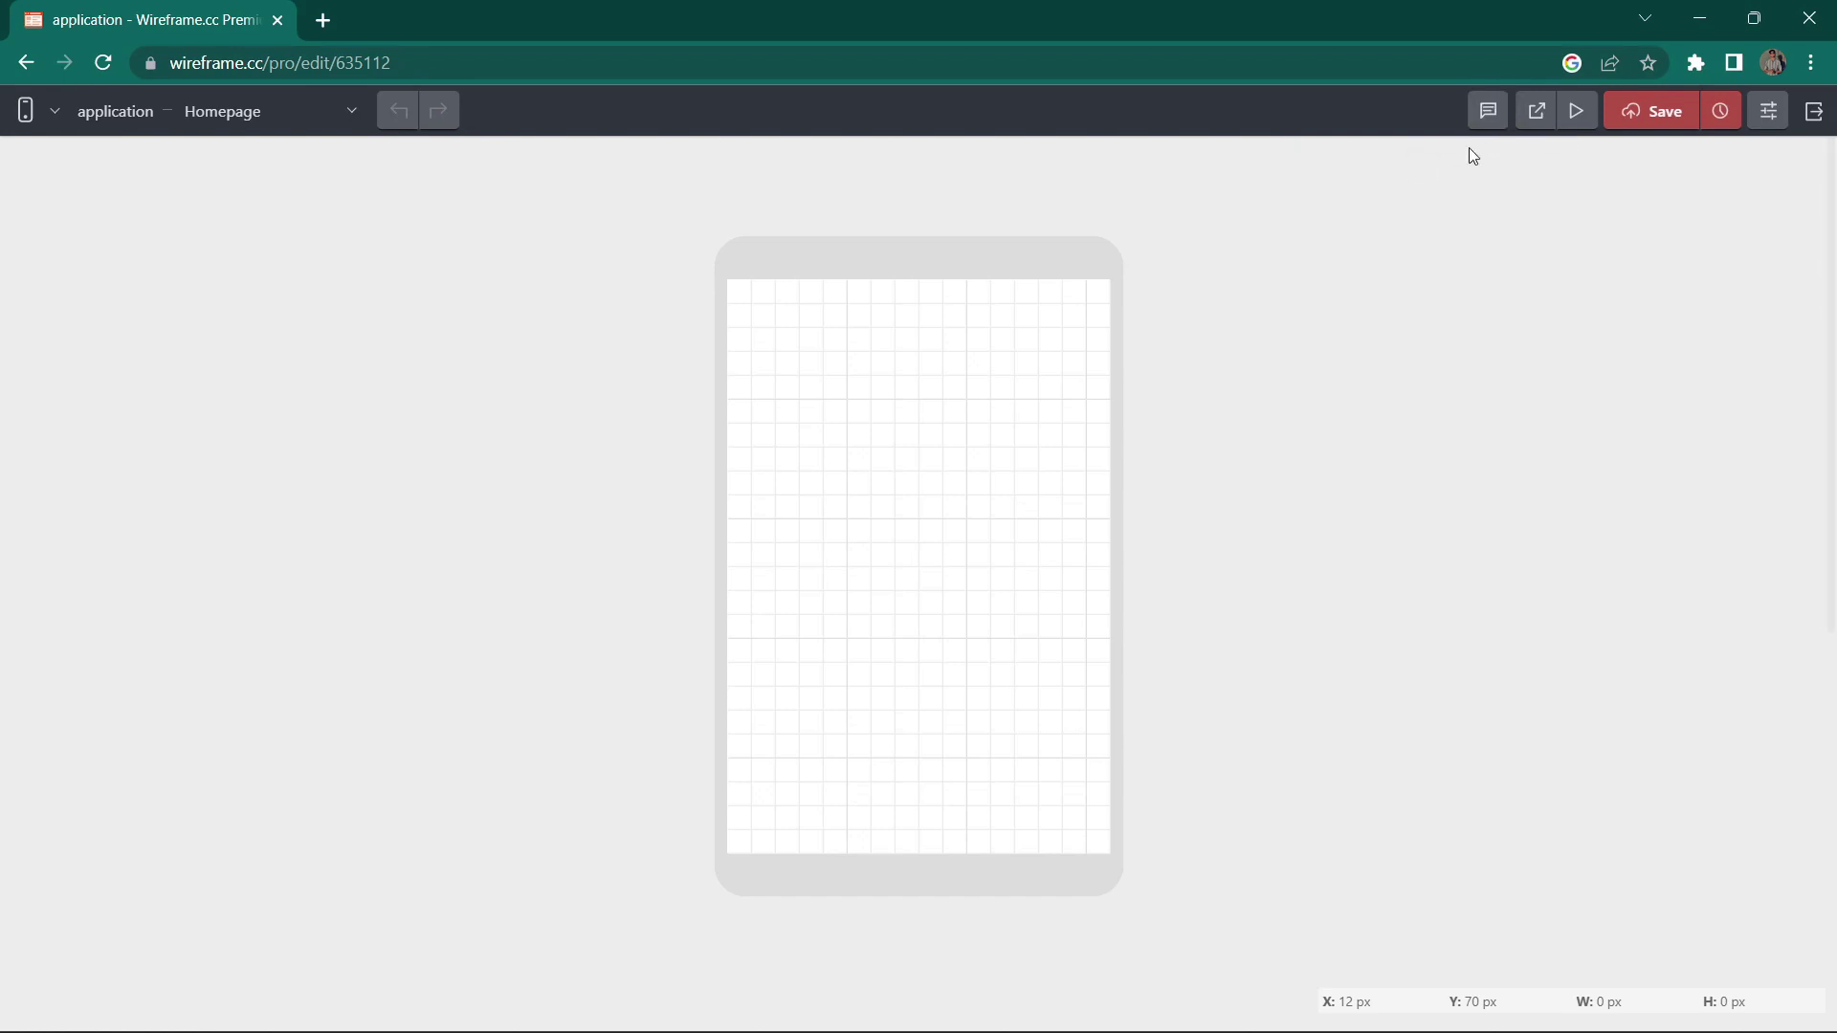
drag(975, 303, 1045, 347)
click(1339, 311)
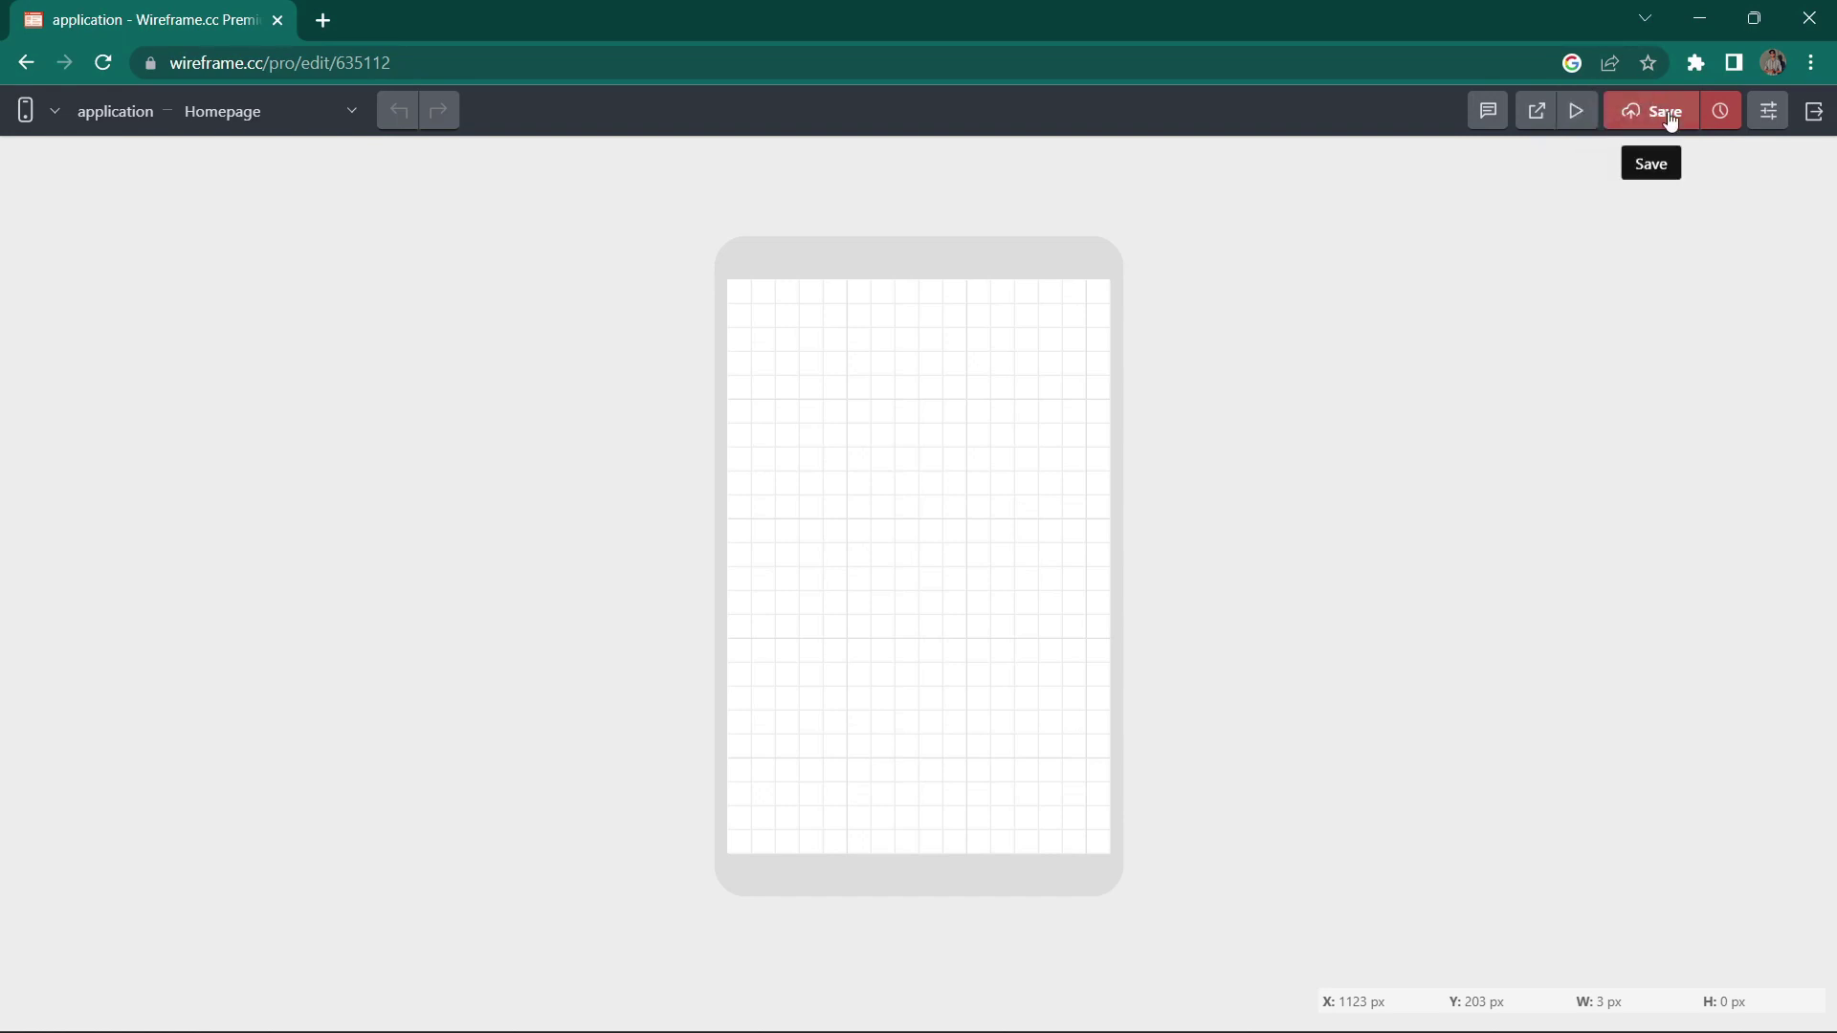
click(1767, 111)
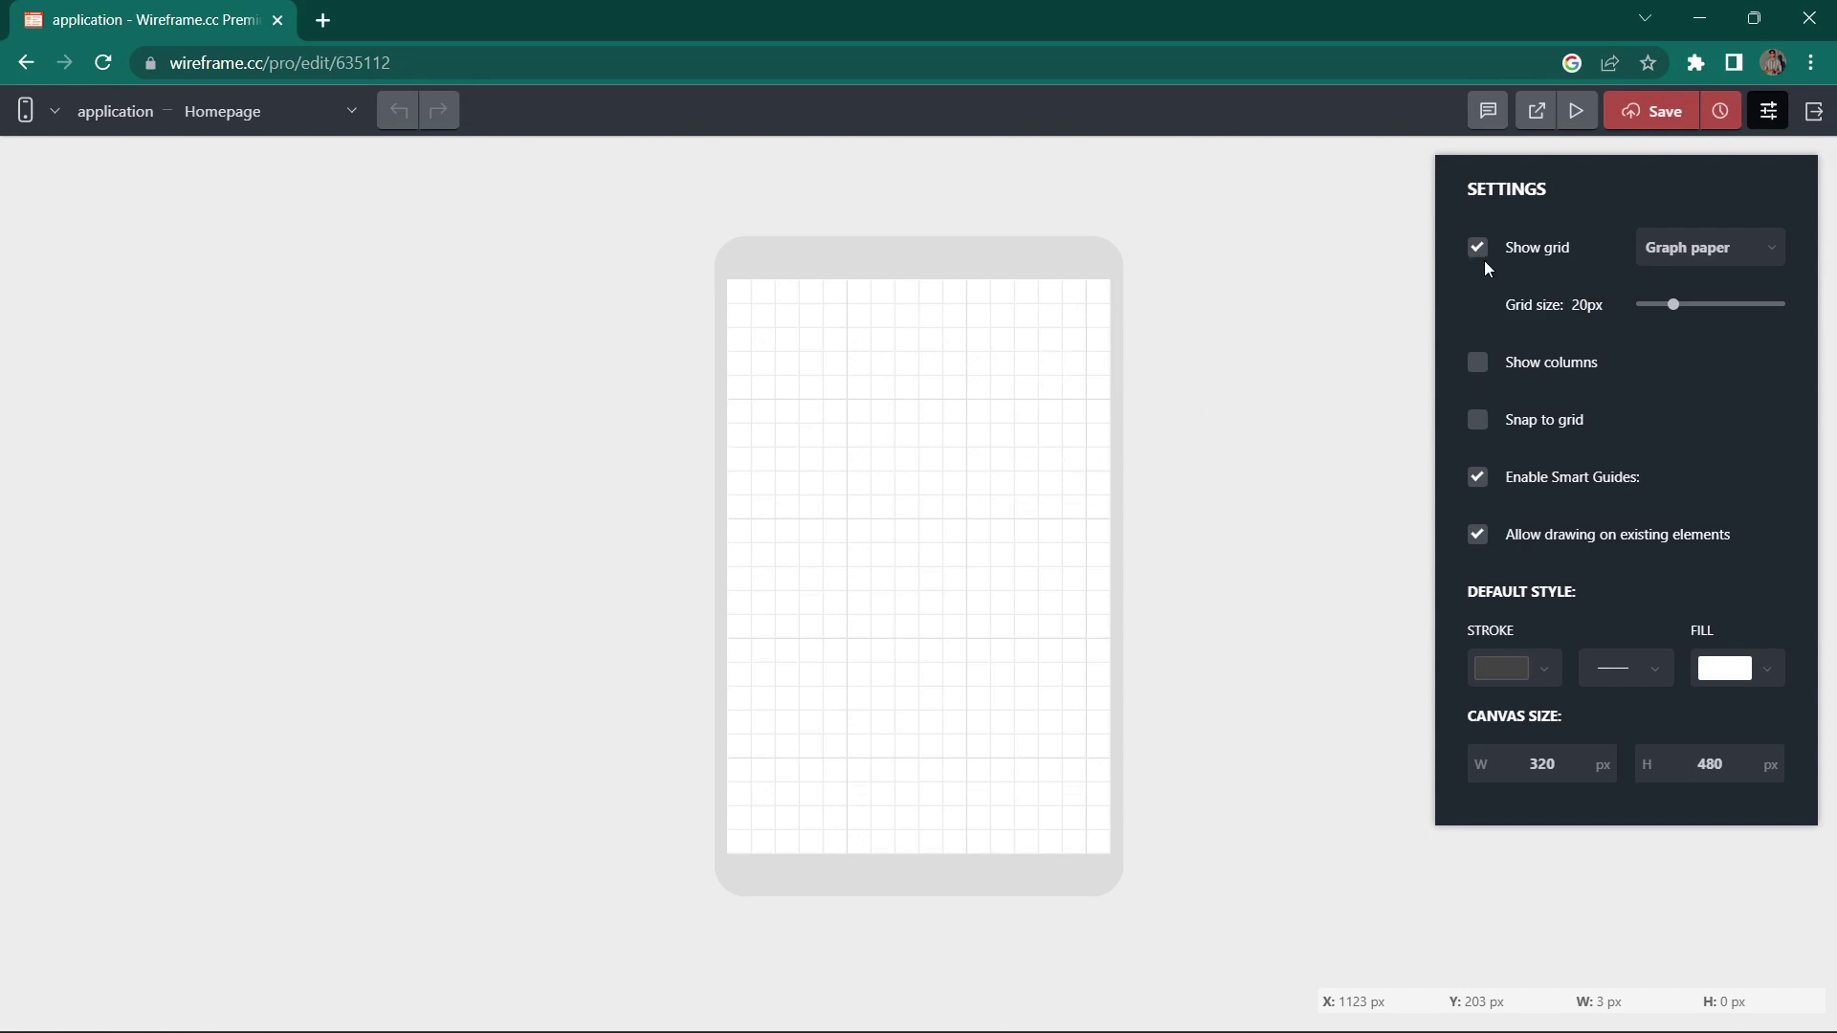
click(1479, 250)
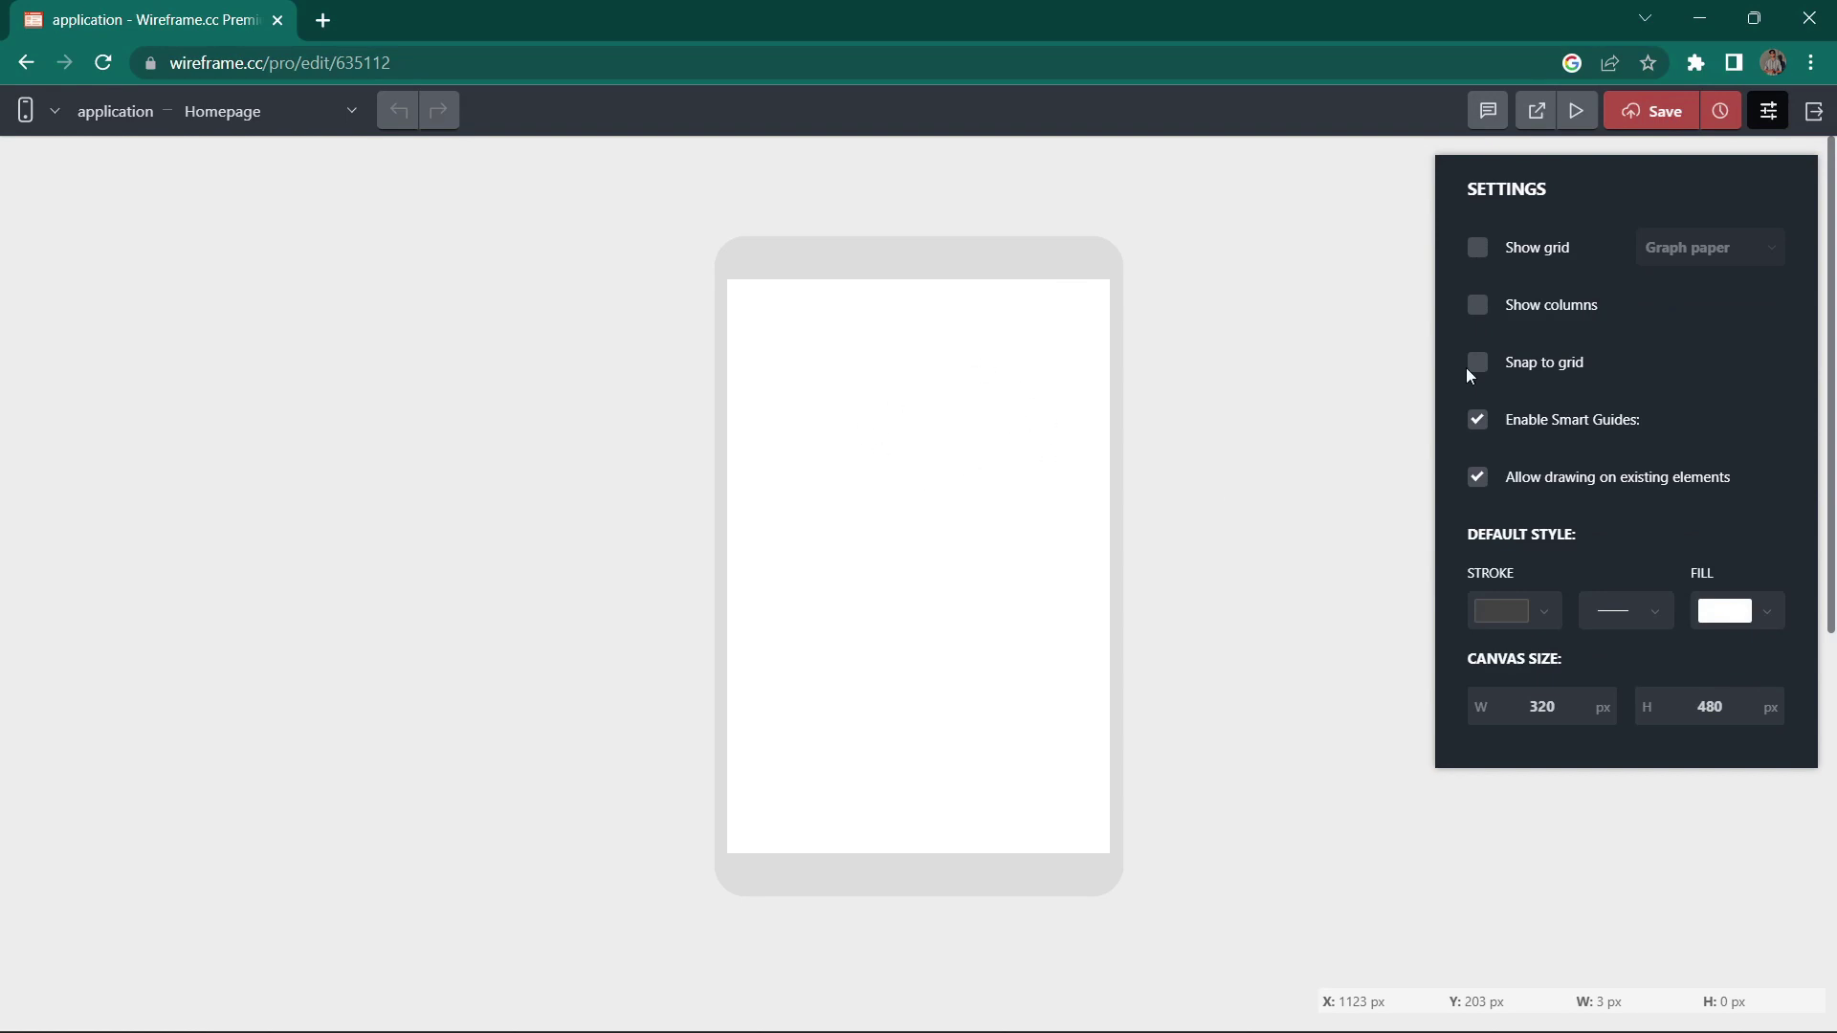
click(1474, 249)
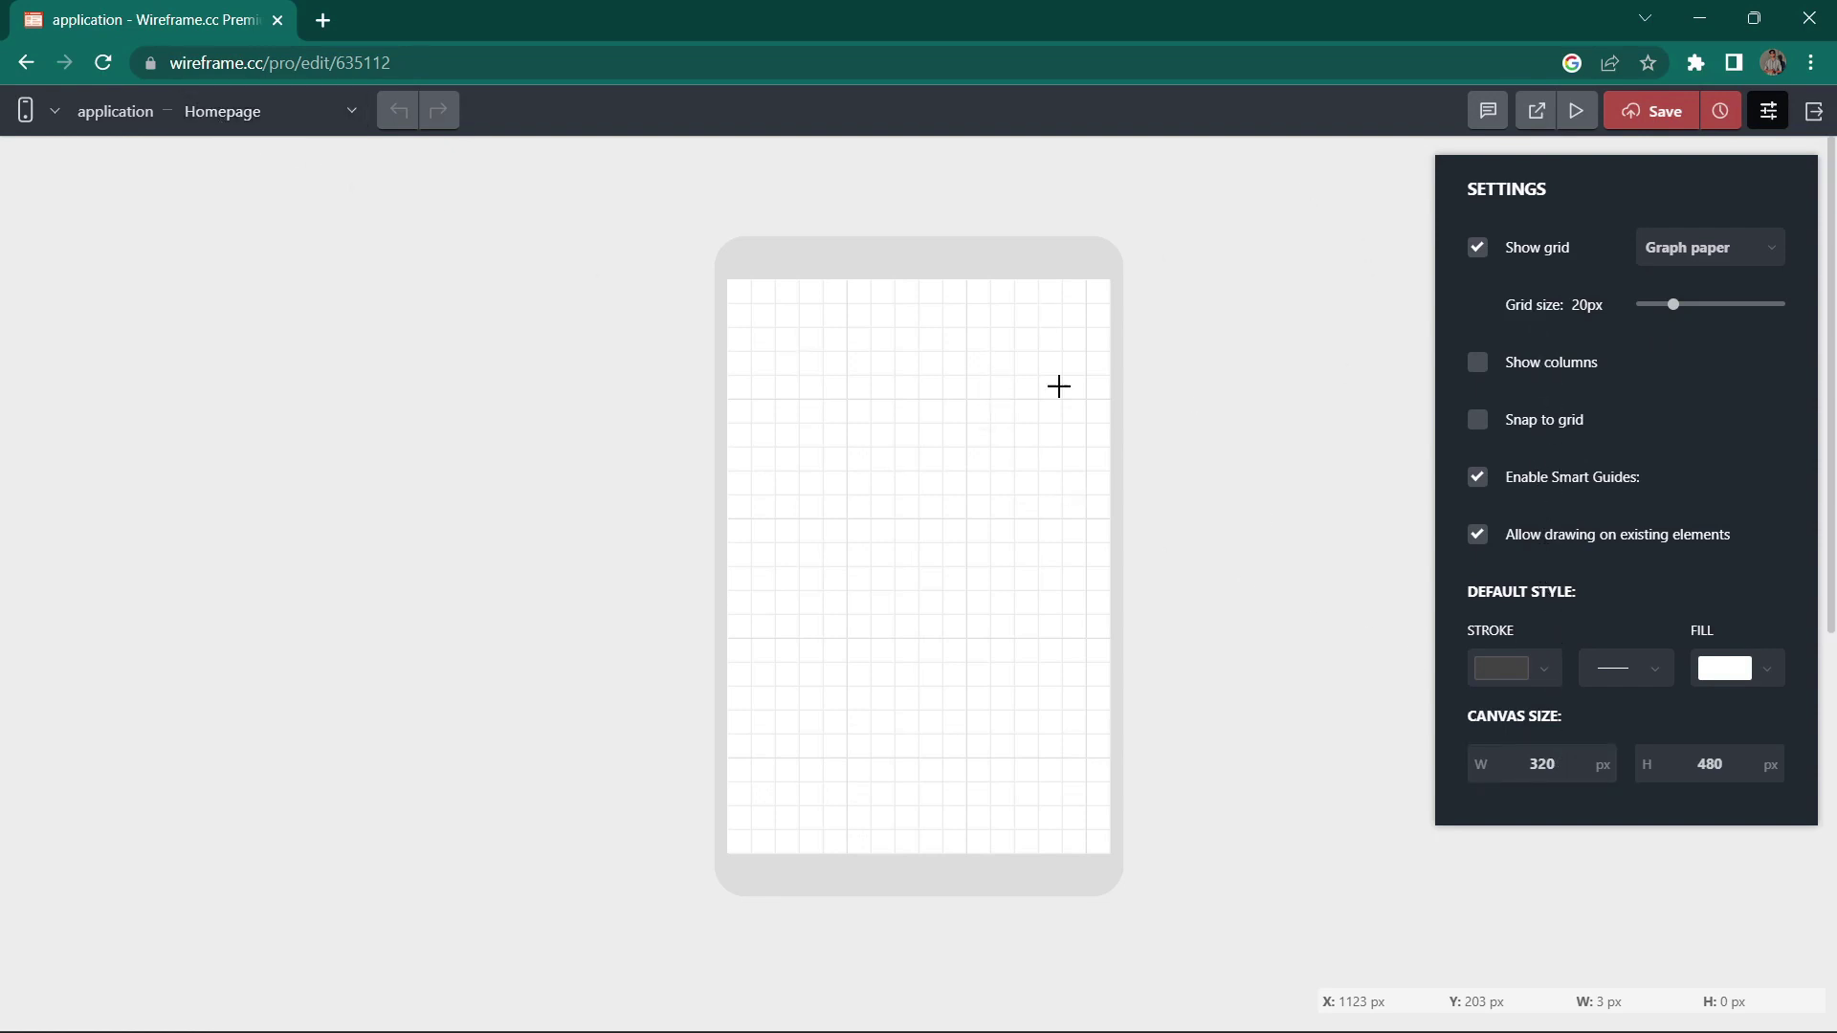
Step: Switch the Homepage canvas to the frameless desktop frame
click(12, 130)
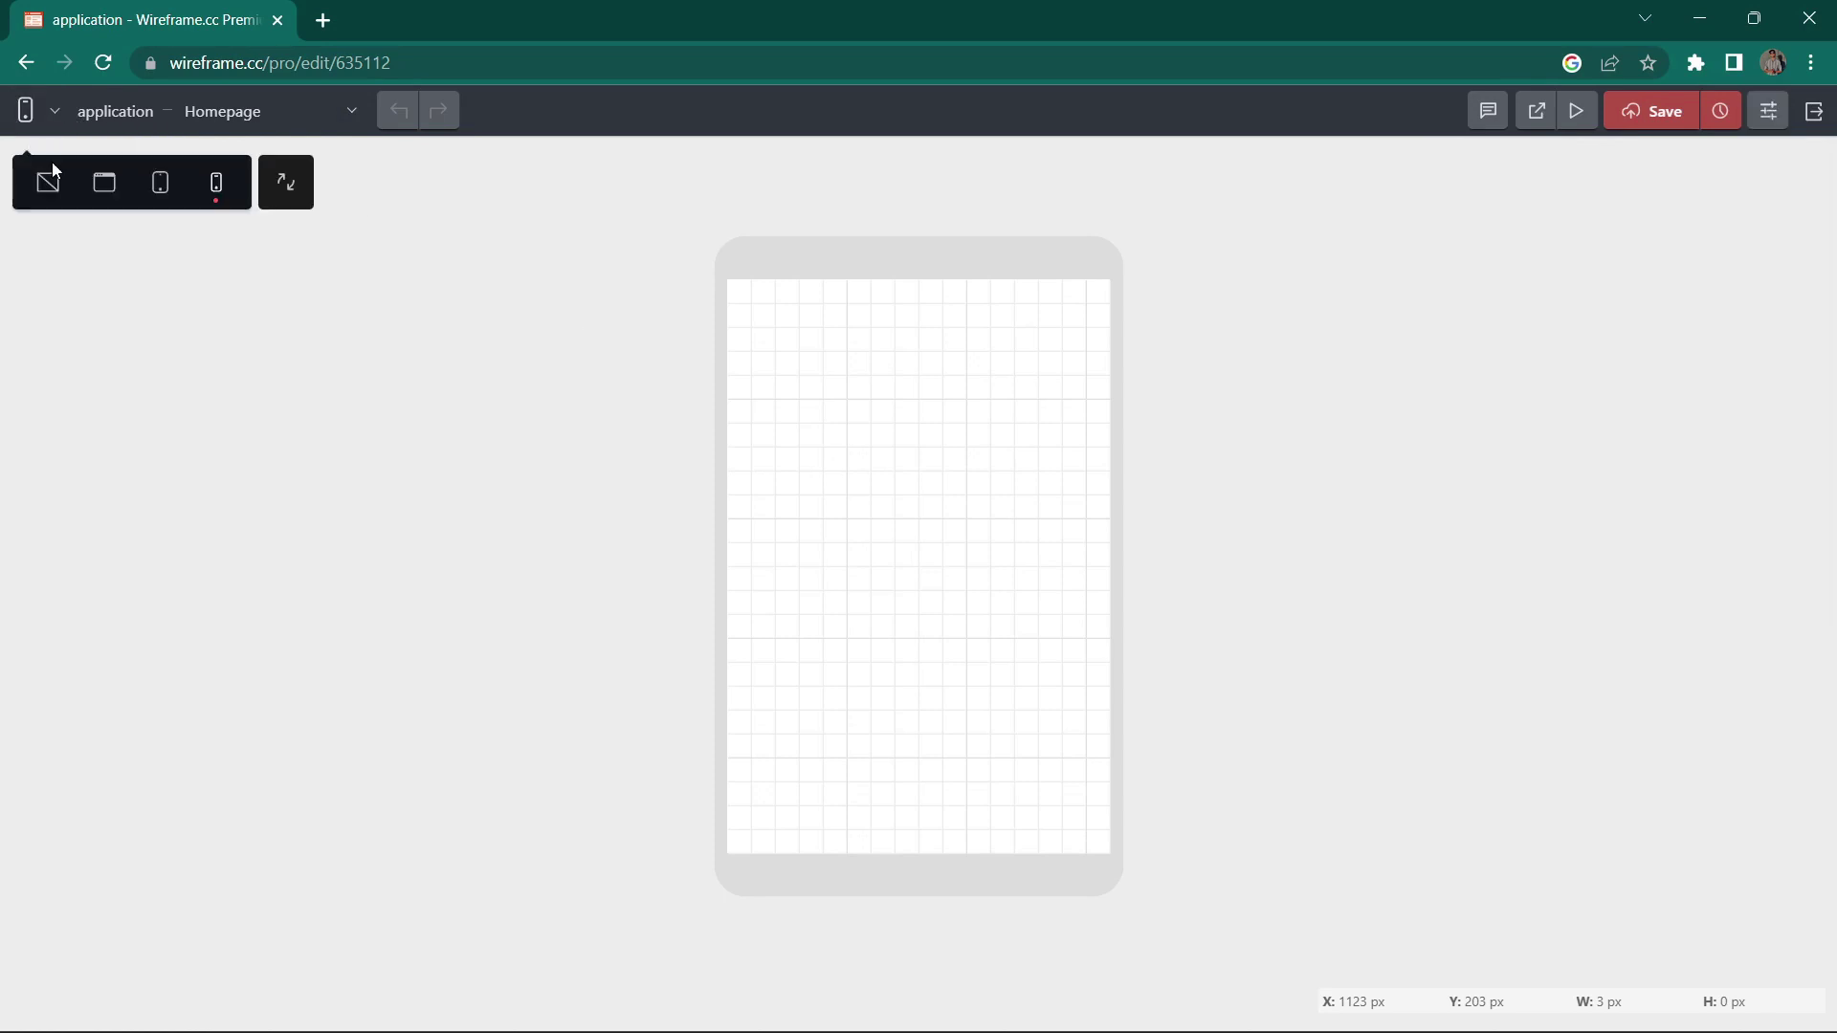
click(47, 182)
scroll(1096, 491, up, 2)
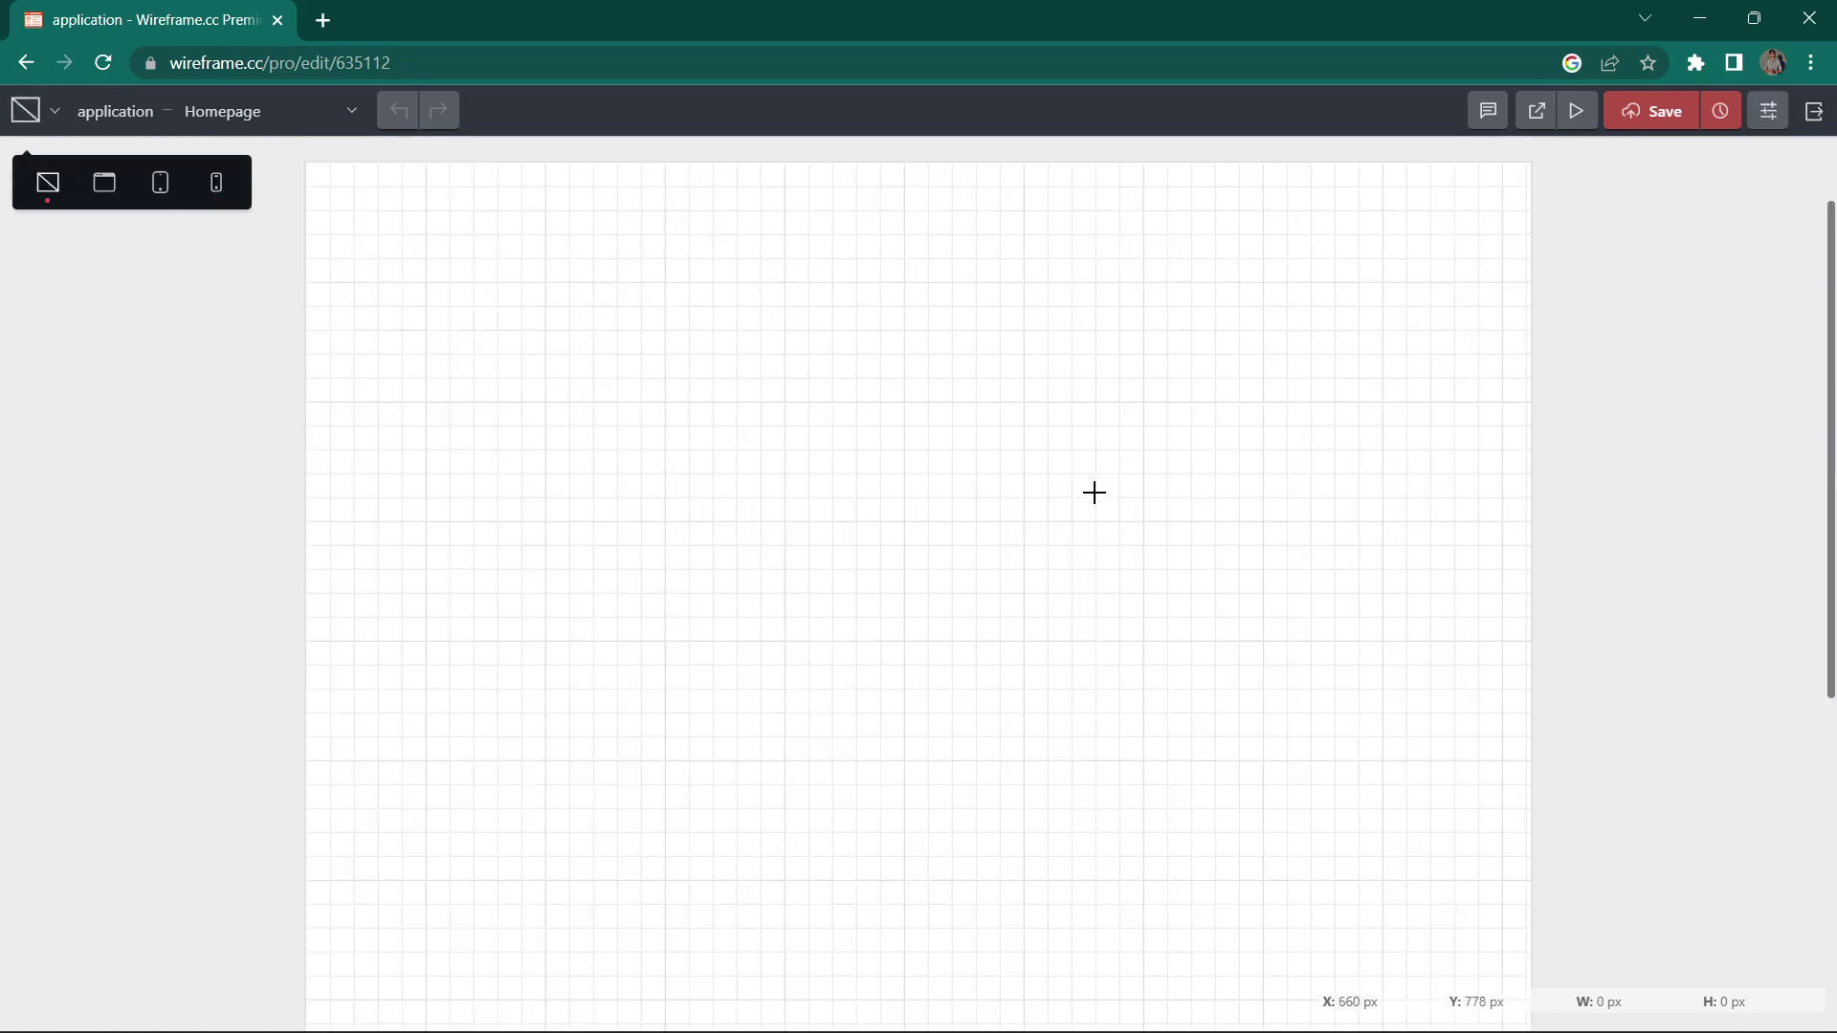
scroll(1096, 492, down, 6)
scroll(1149, 411, up, 6)
scroll(1145, 378, down, 6)
scroll(1186, 498, up, 8)
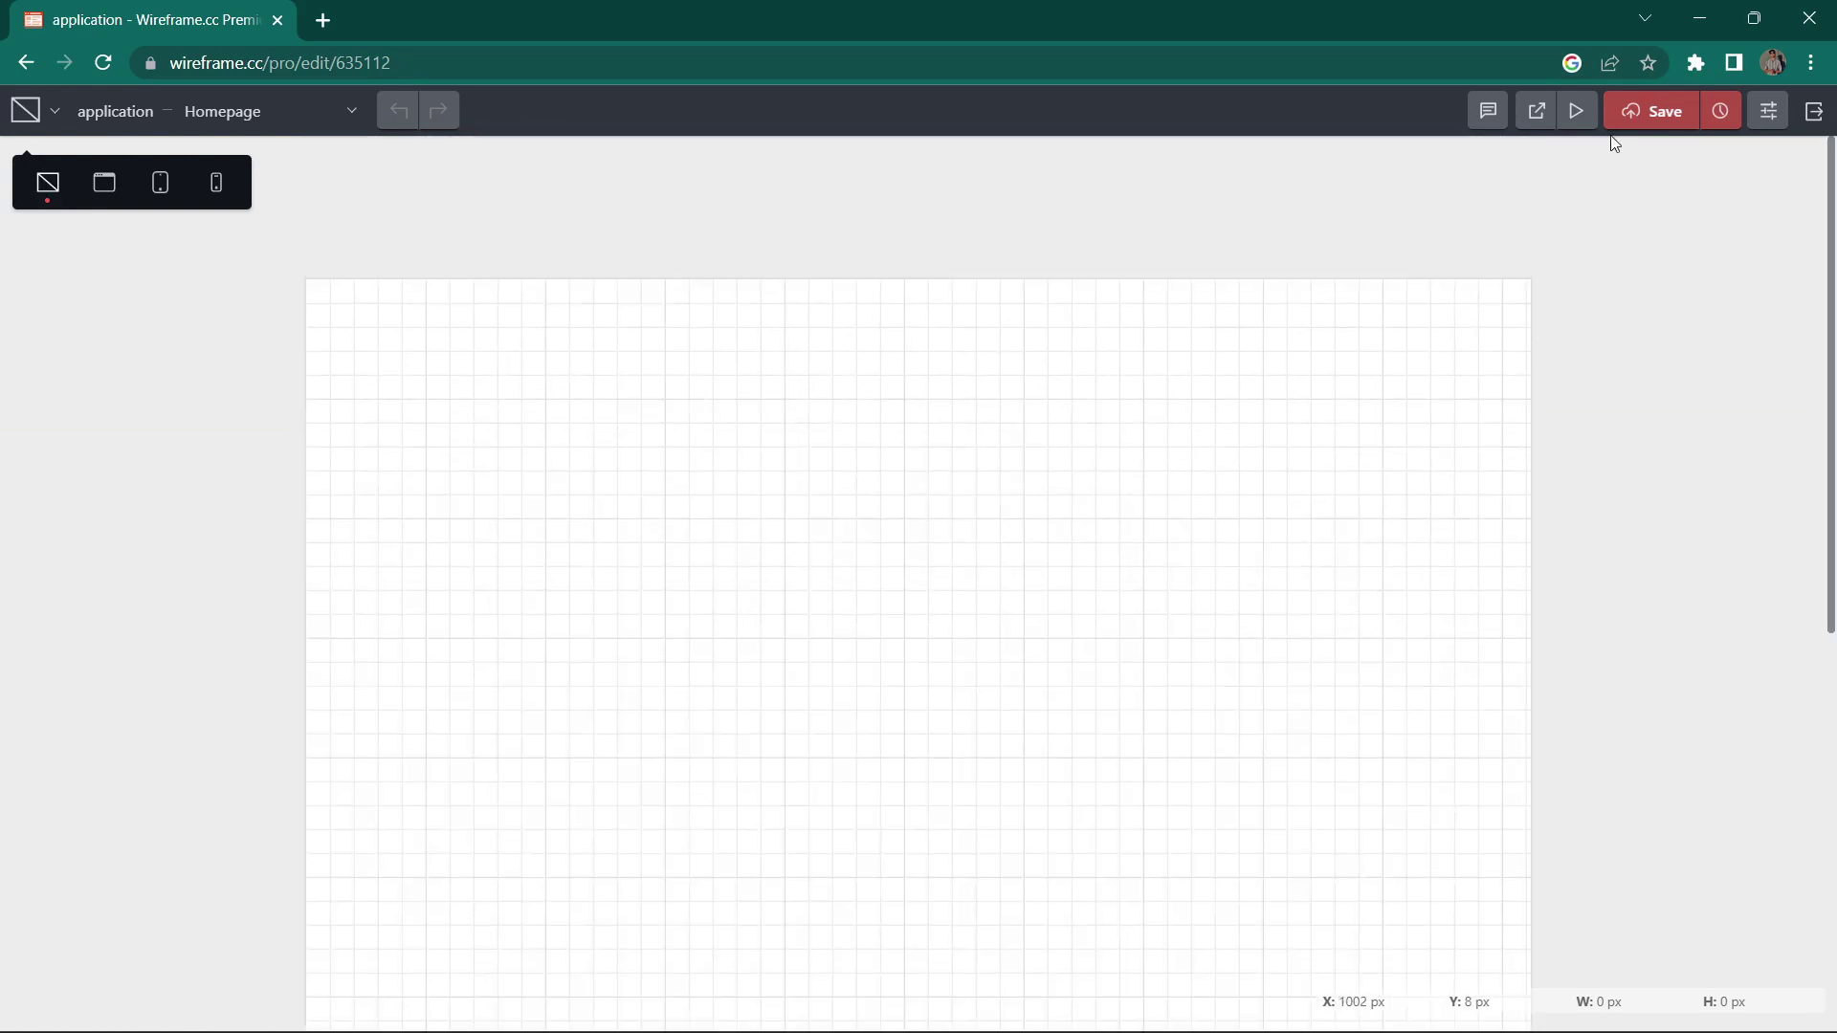
Step: Set the canvas height to 1728 px, then drag out a large box on the canvas
click(1768, 111)
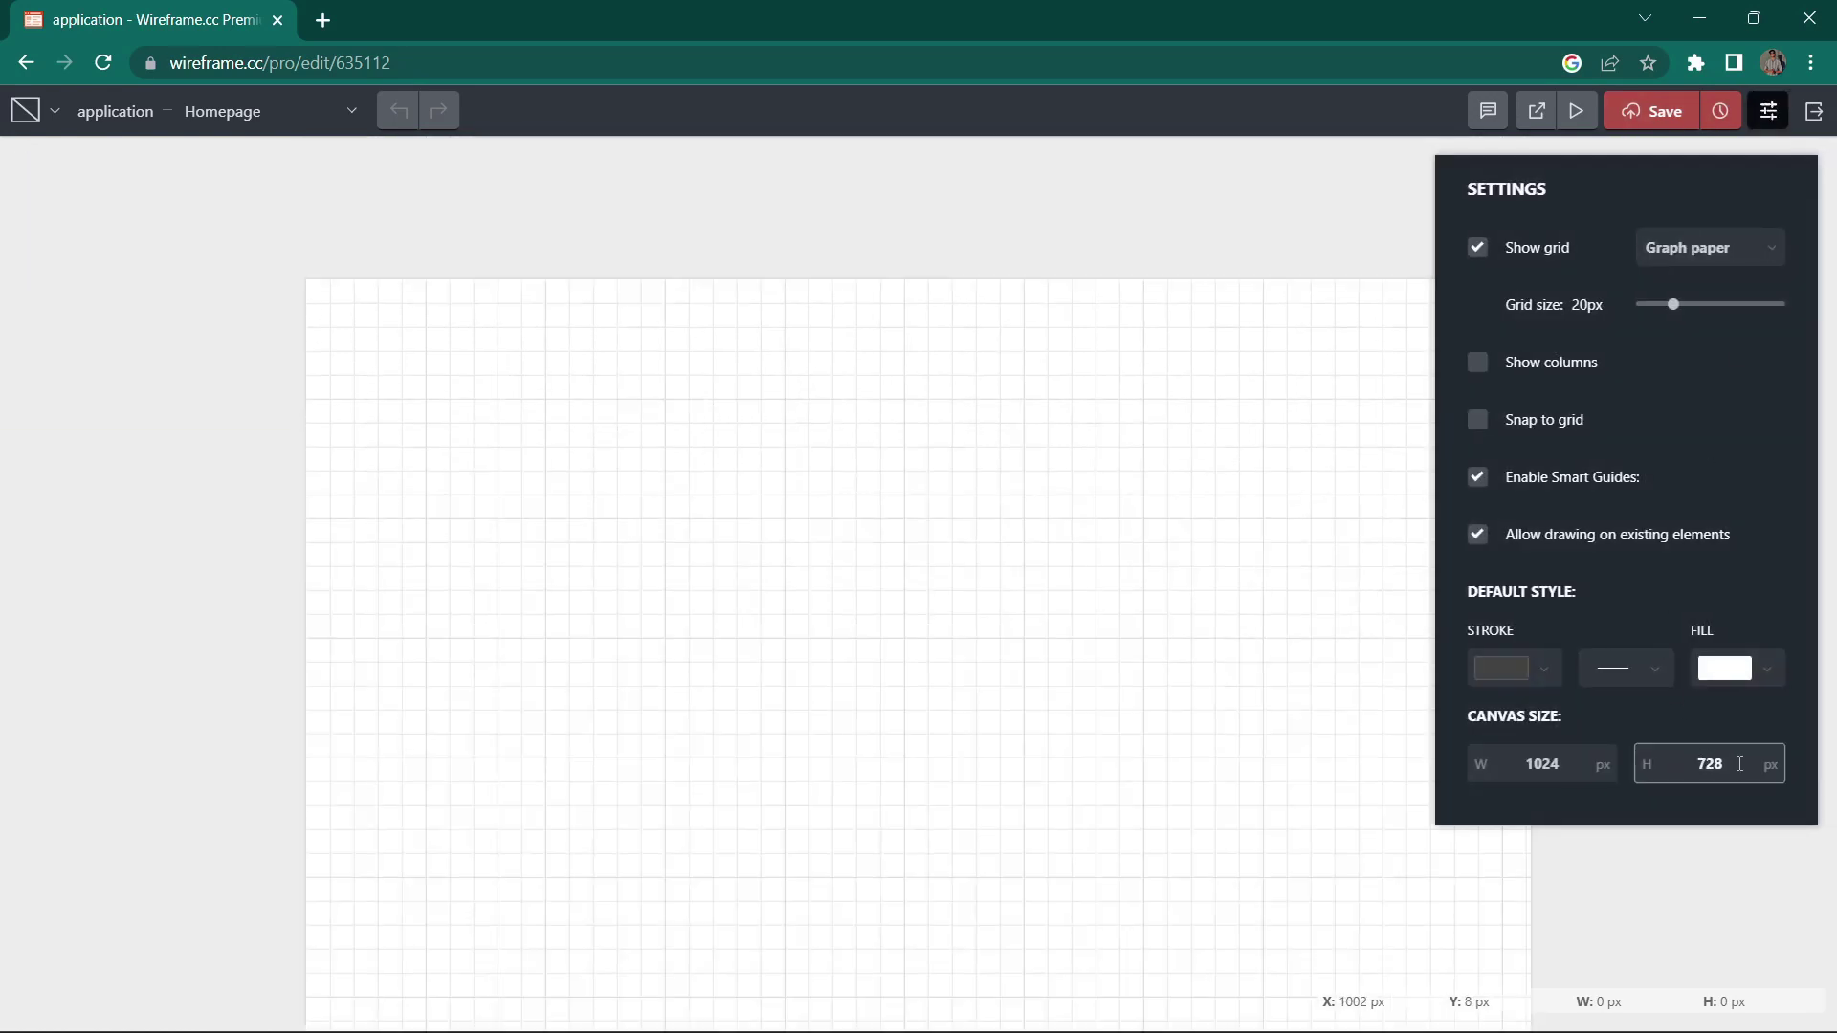
text(1)
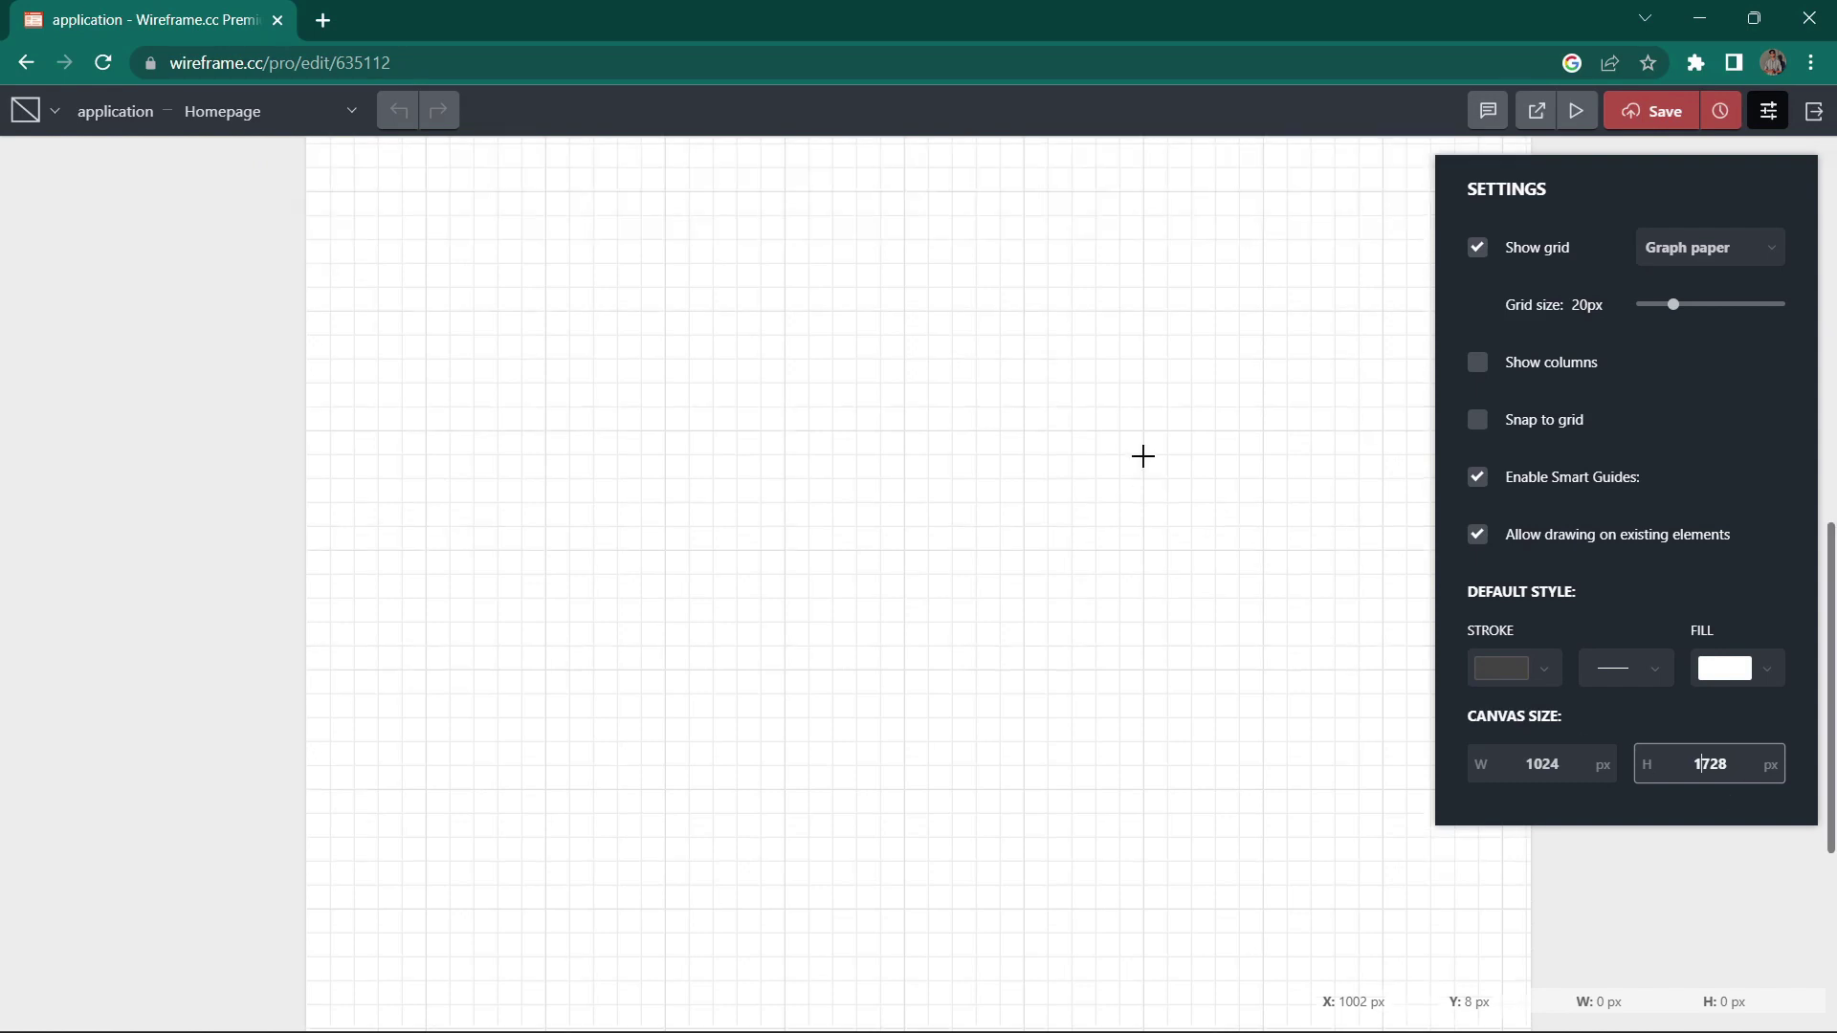
click(286, 331)
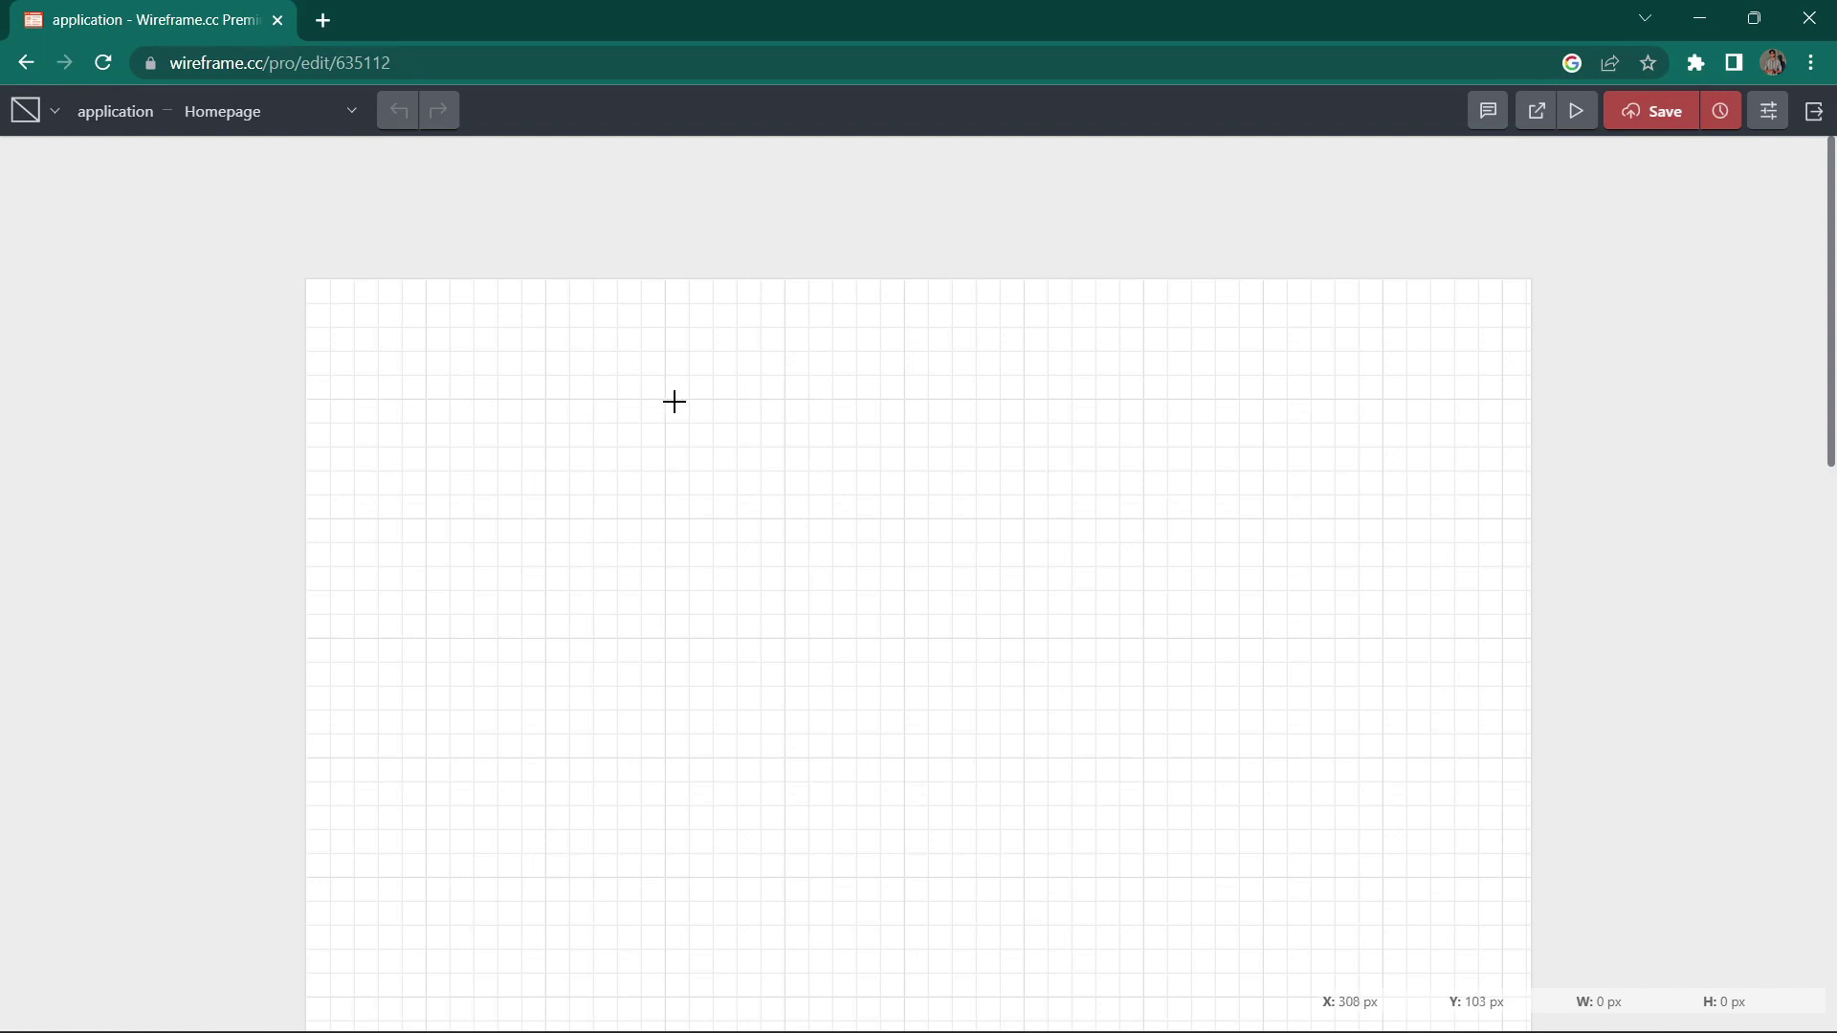
mouse_move(665, 399)
mouse_down()
mouse_move(1079, 775)
mouse_move(1208, 1032)
mouse_move(1161, 935)
mouse_move(1147, 995)
mouse_up()
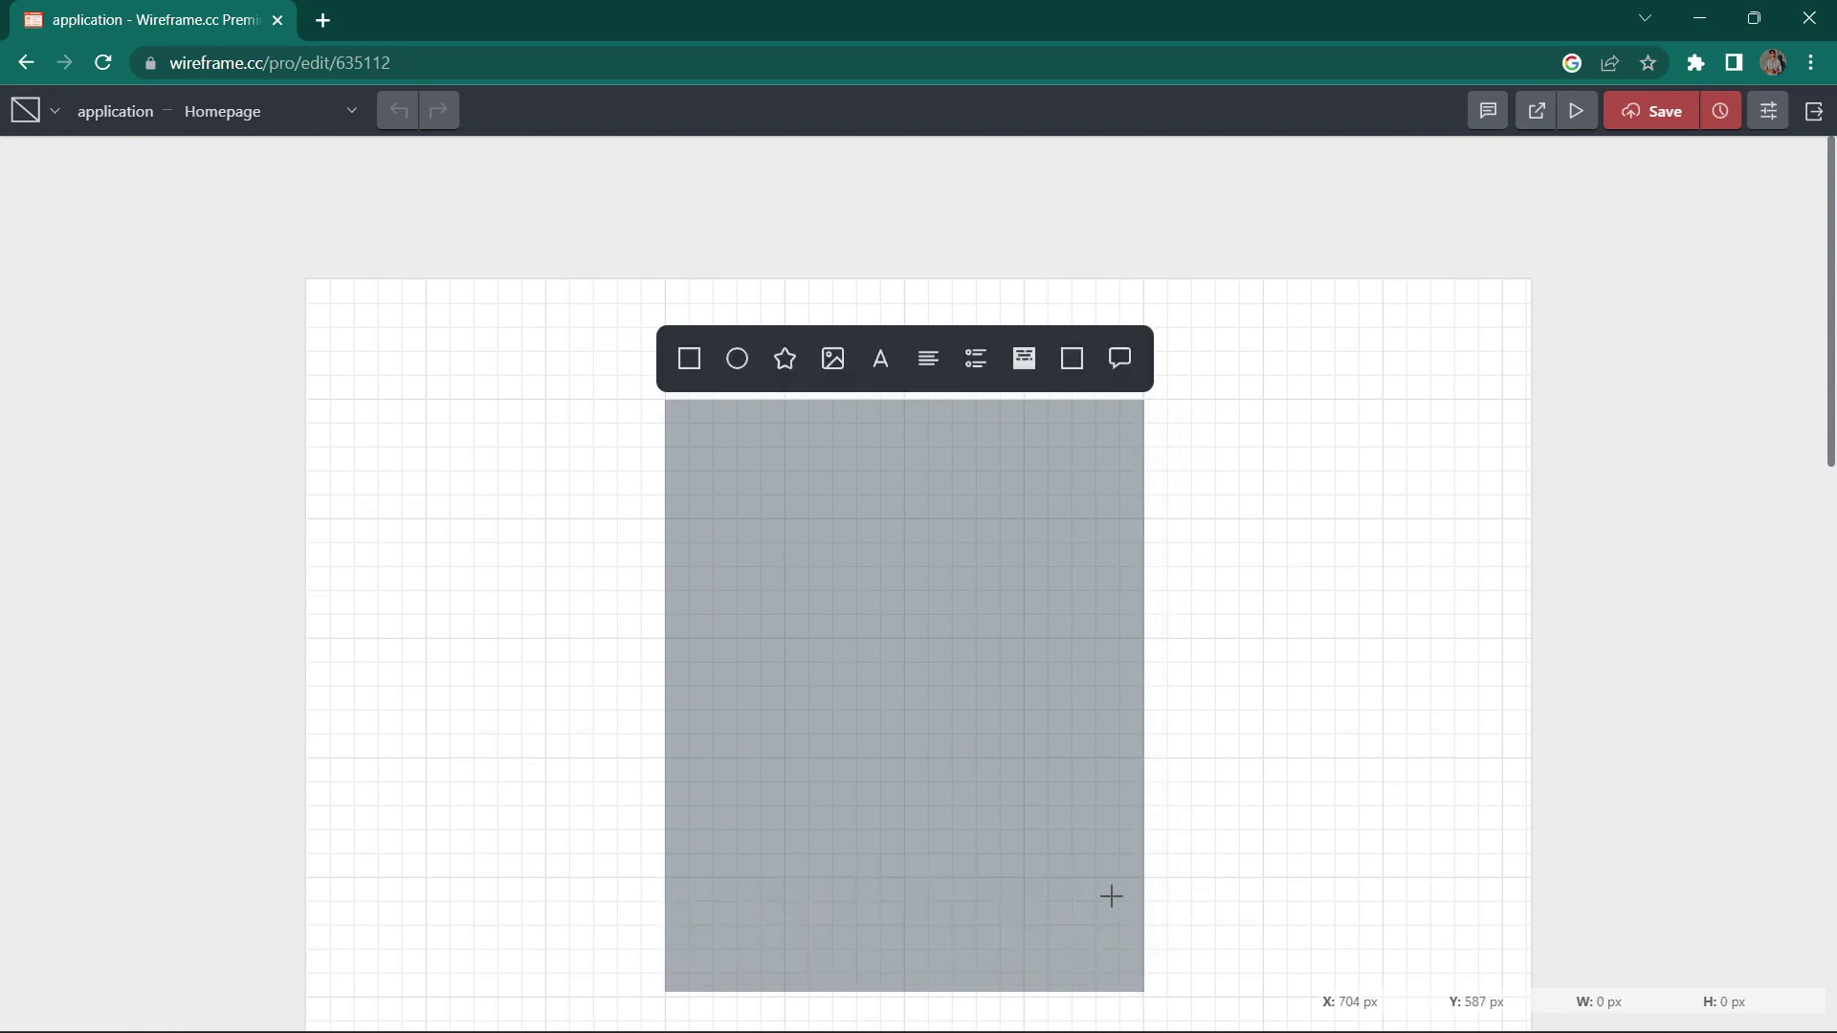
Step: Make the large shape a rectangle and add an image placeholder across its top
click(687, 359)
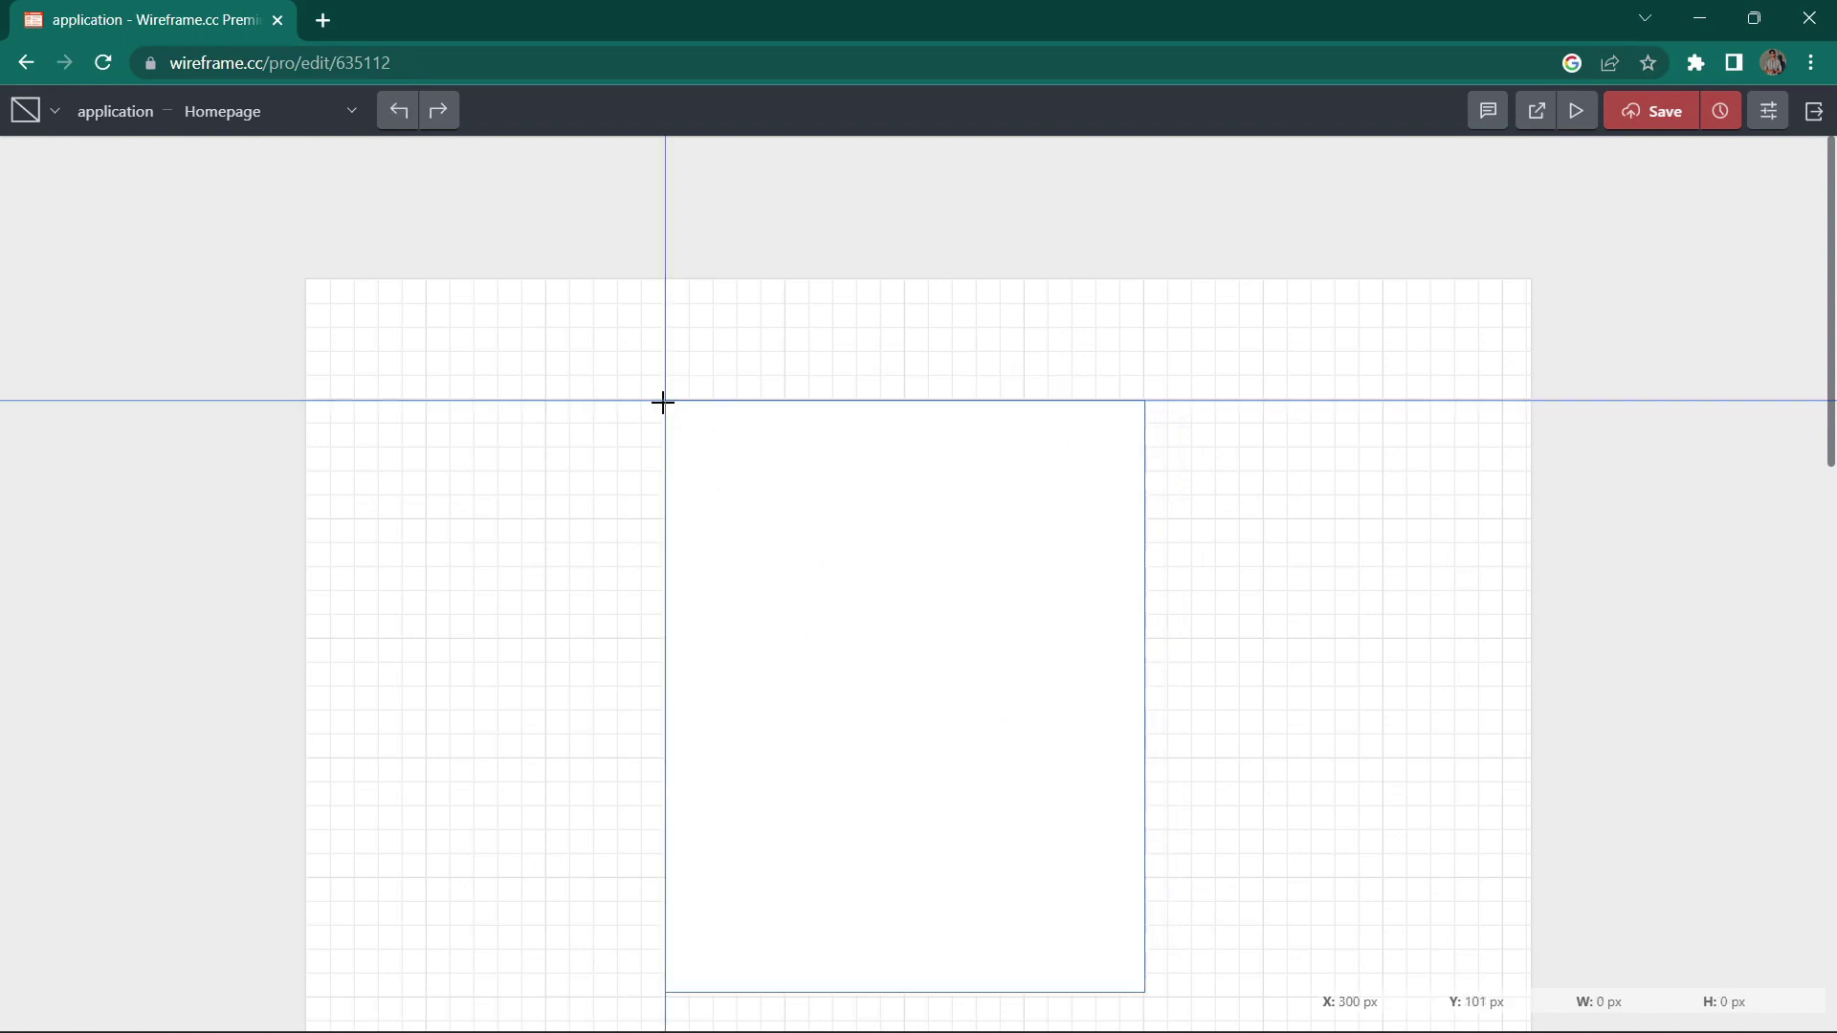
drag(665, 400, 1151, 630)
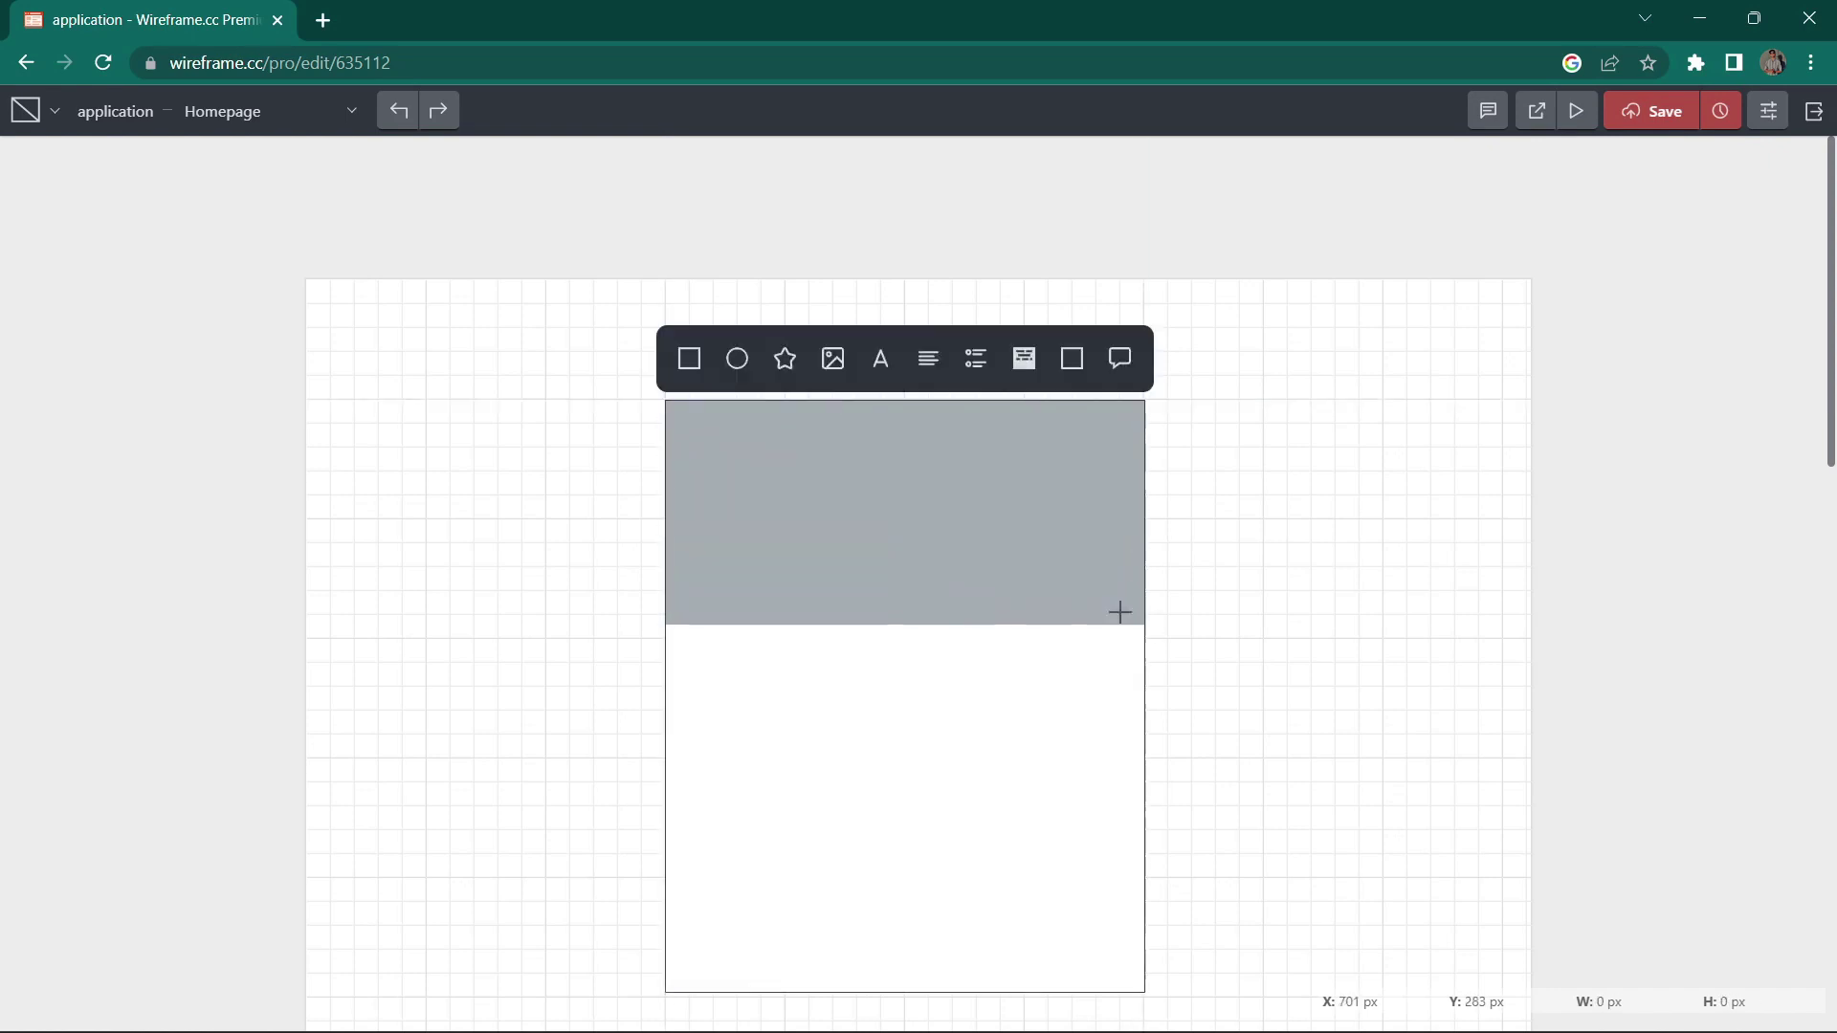
click(832, 361)
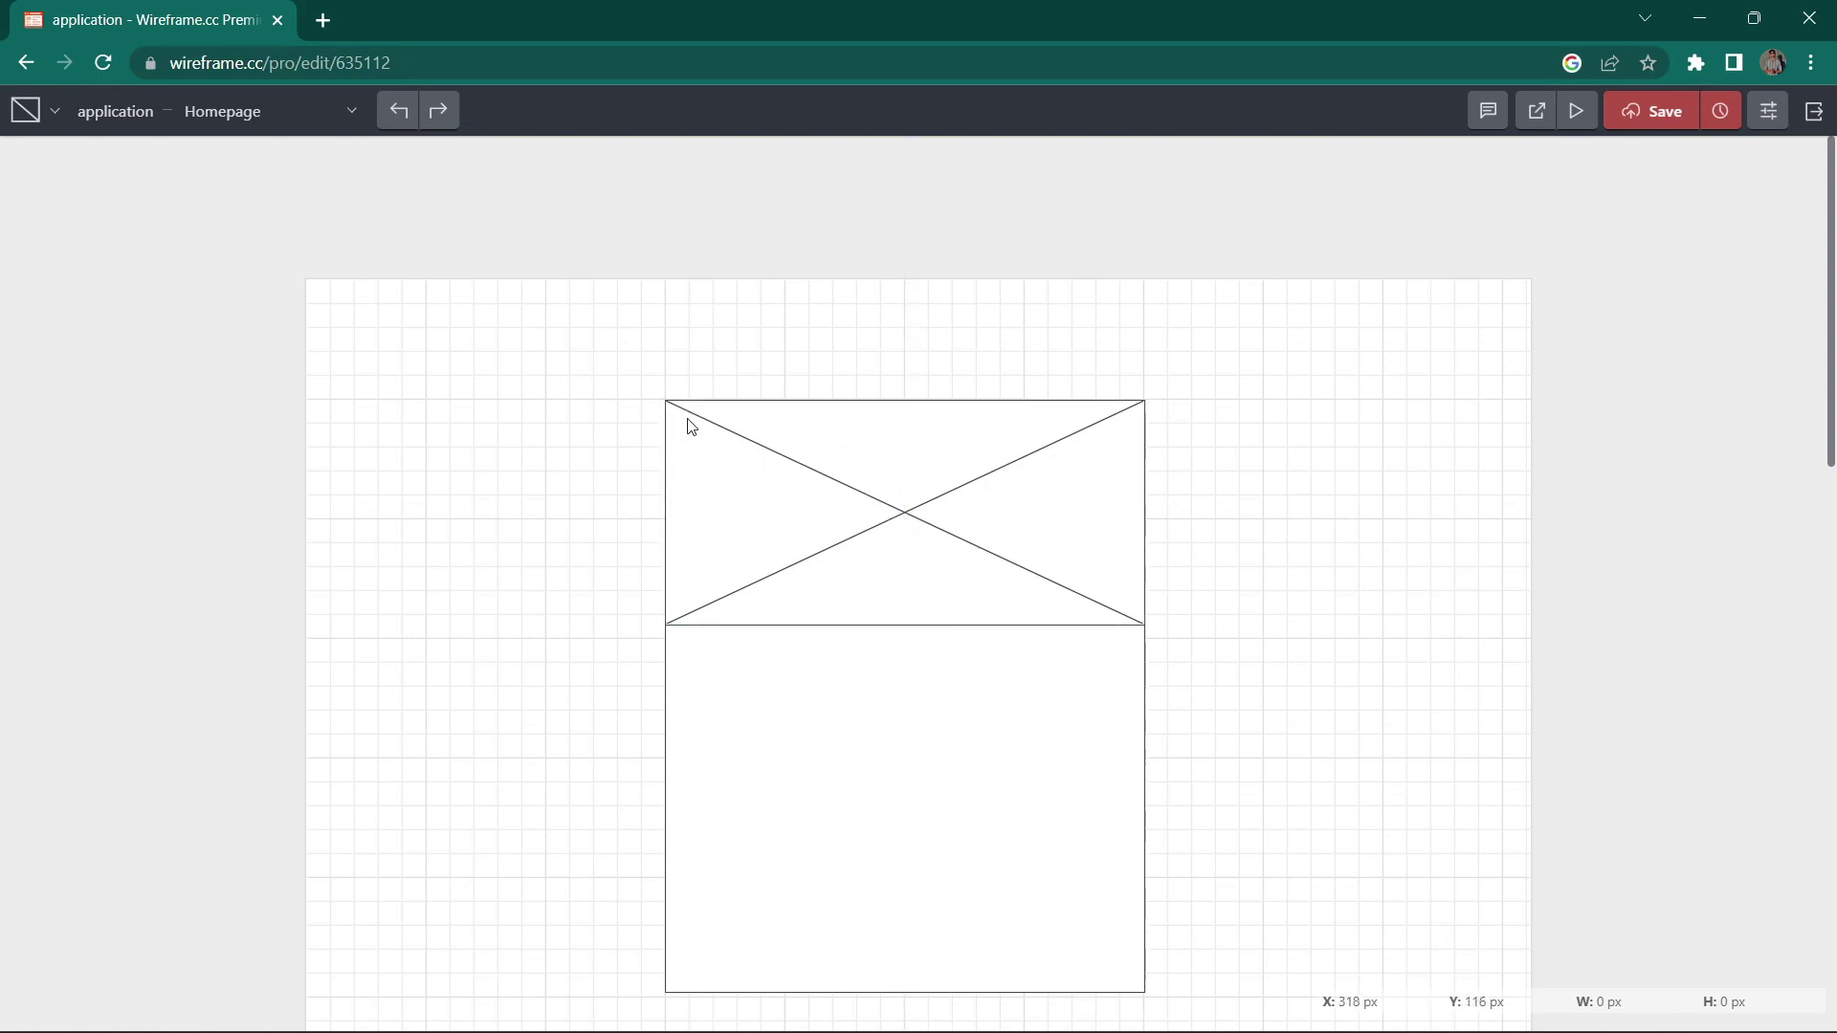
Step: Add a small ellipse in the image placeholder's top-left corner
drag(687, 418, 780, 493)
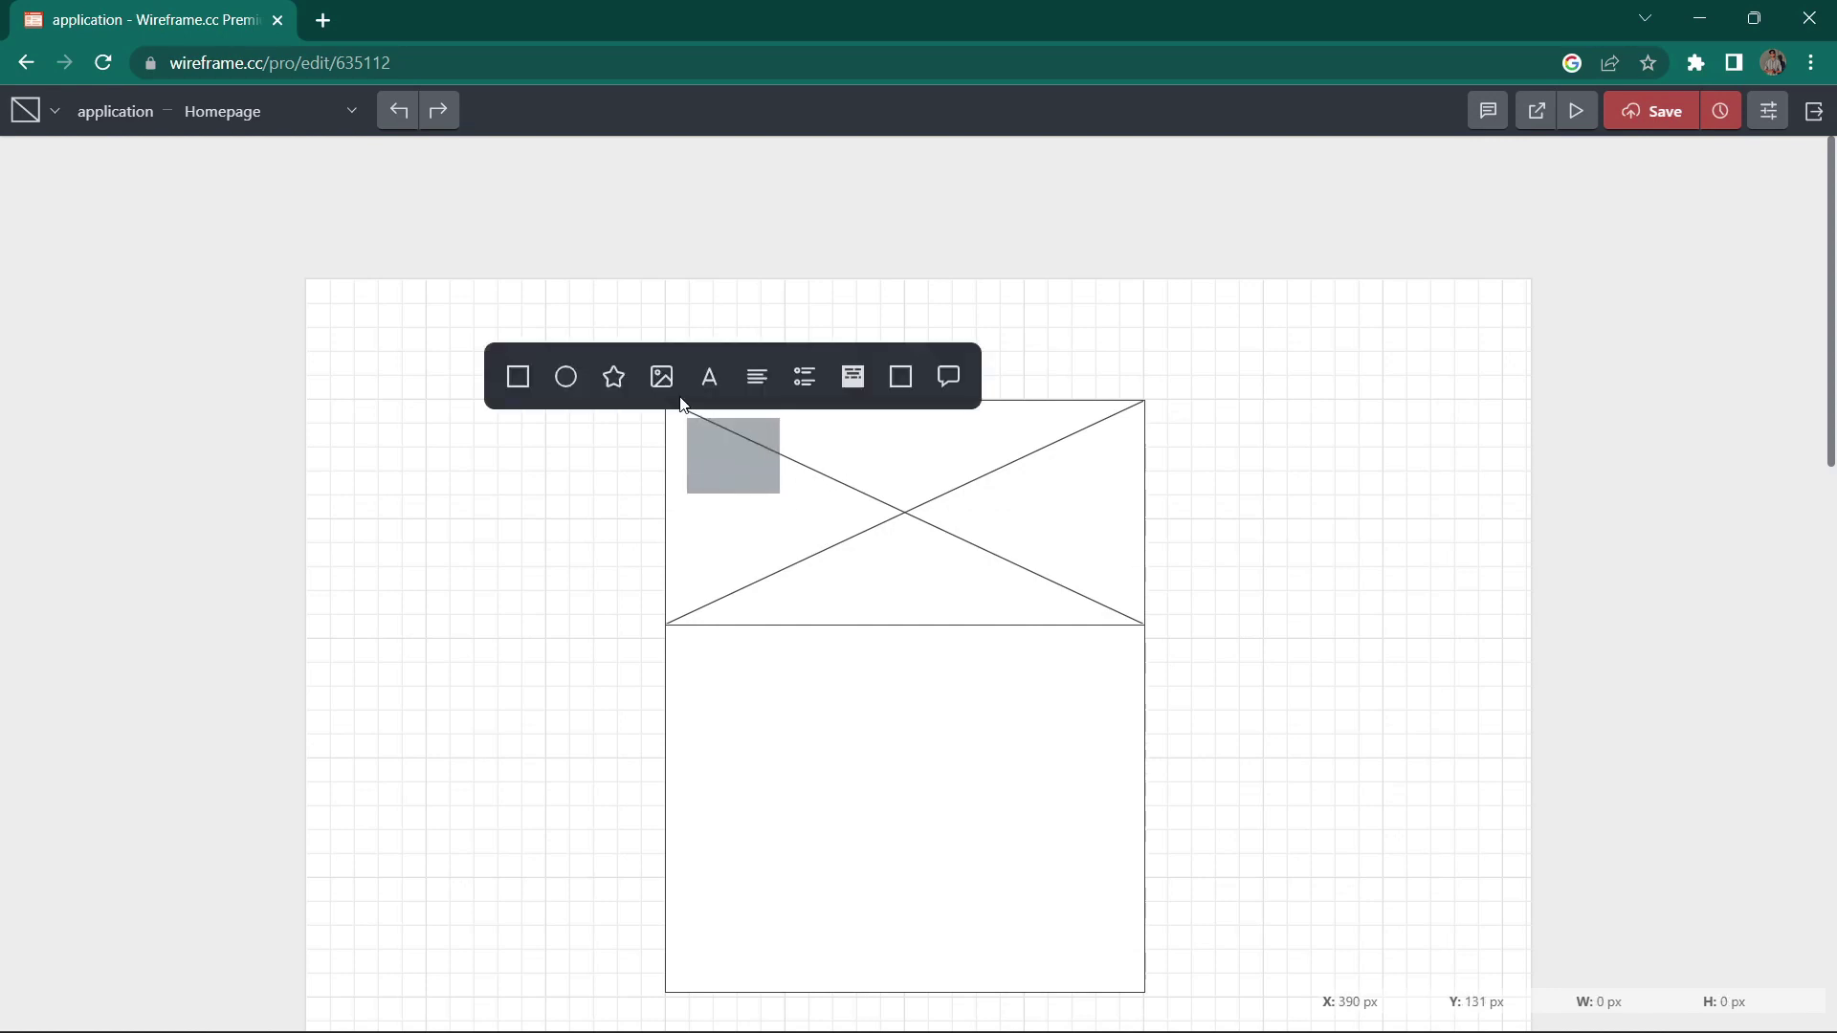
click(563, 378)
click(731, 455)
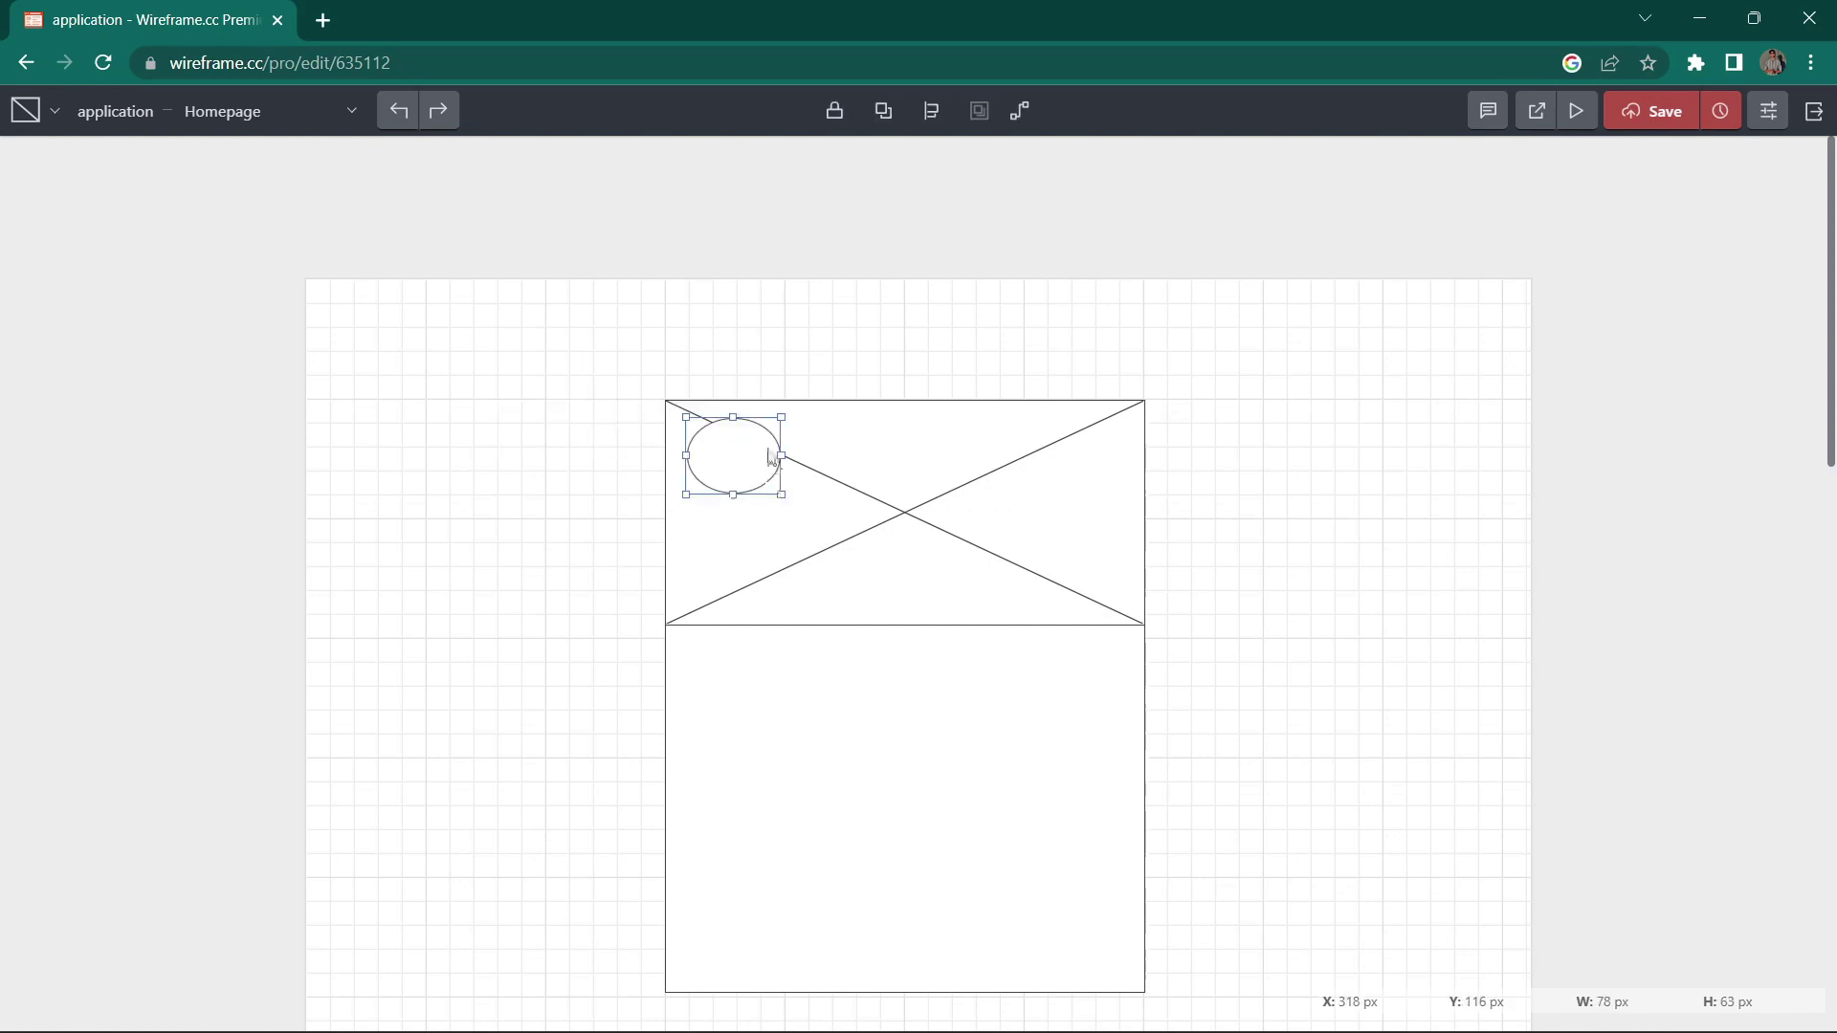
click(1235, 545)
scroll(1216, 675, down, 3)
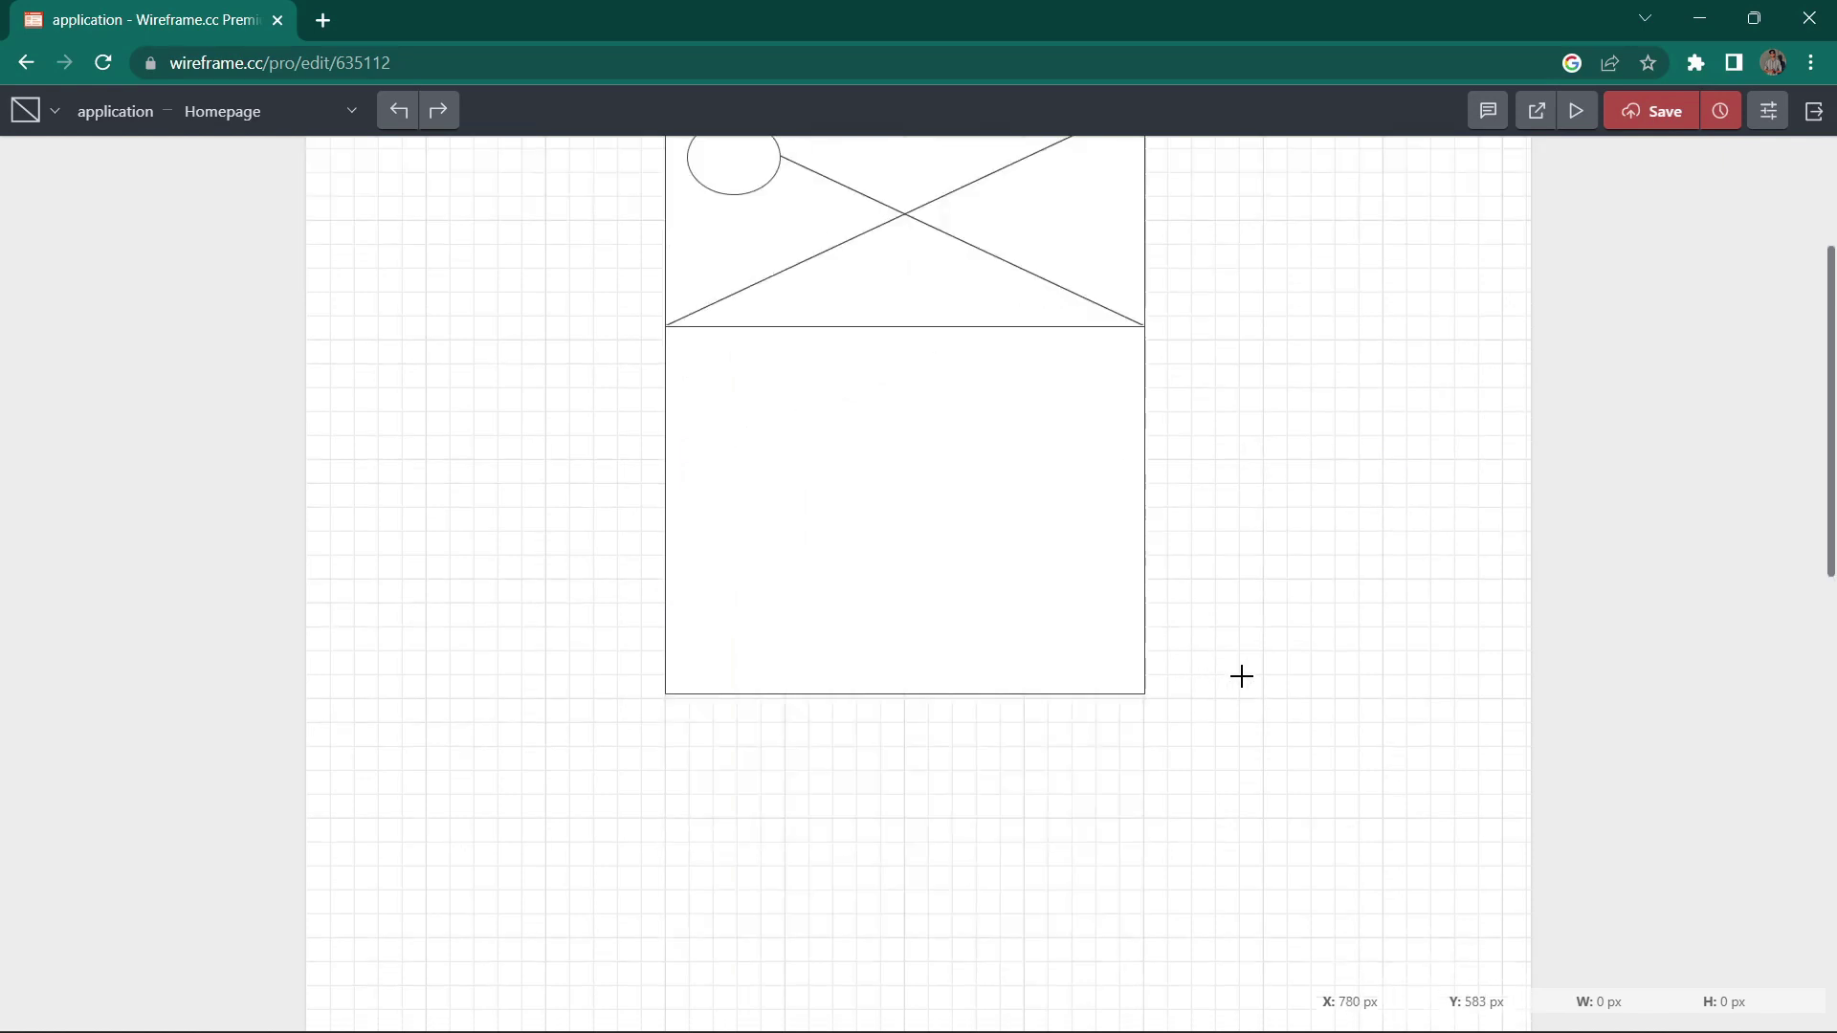
scroll(1241, 677, up, 3)
scroll(909, 574, down, 2)
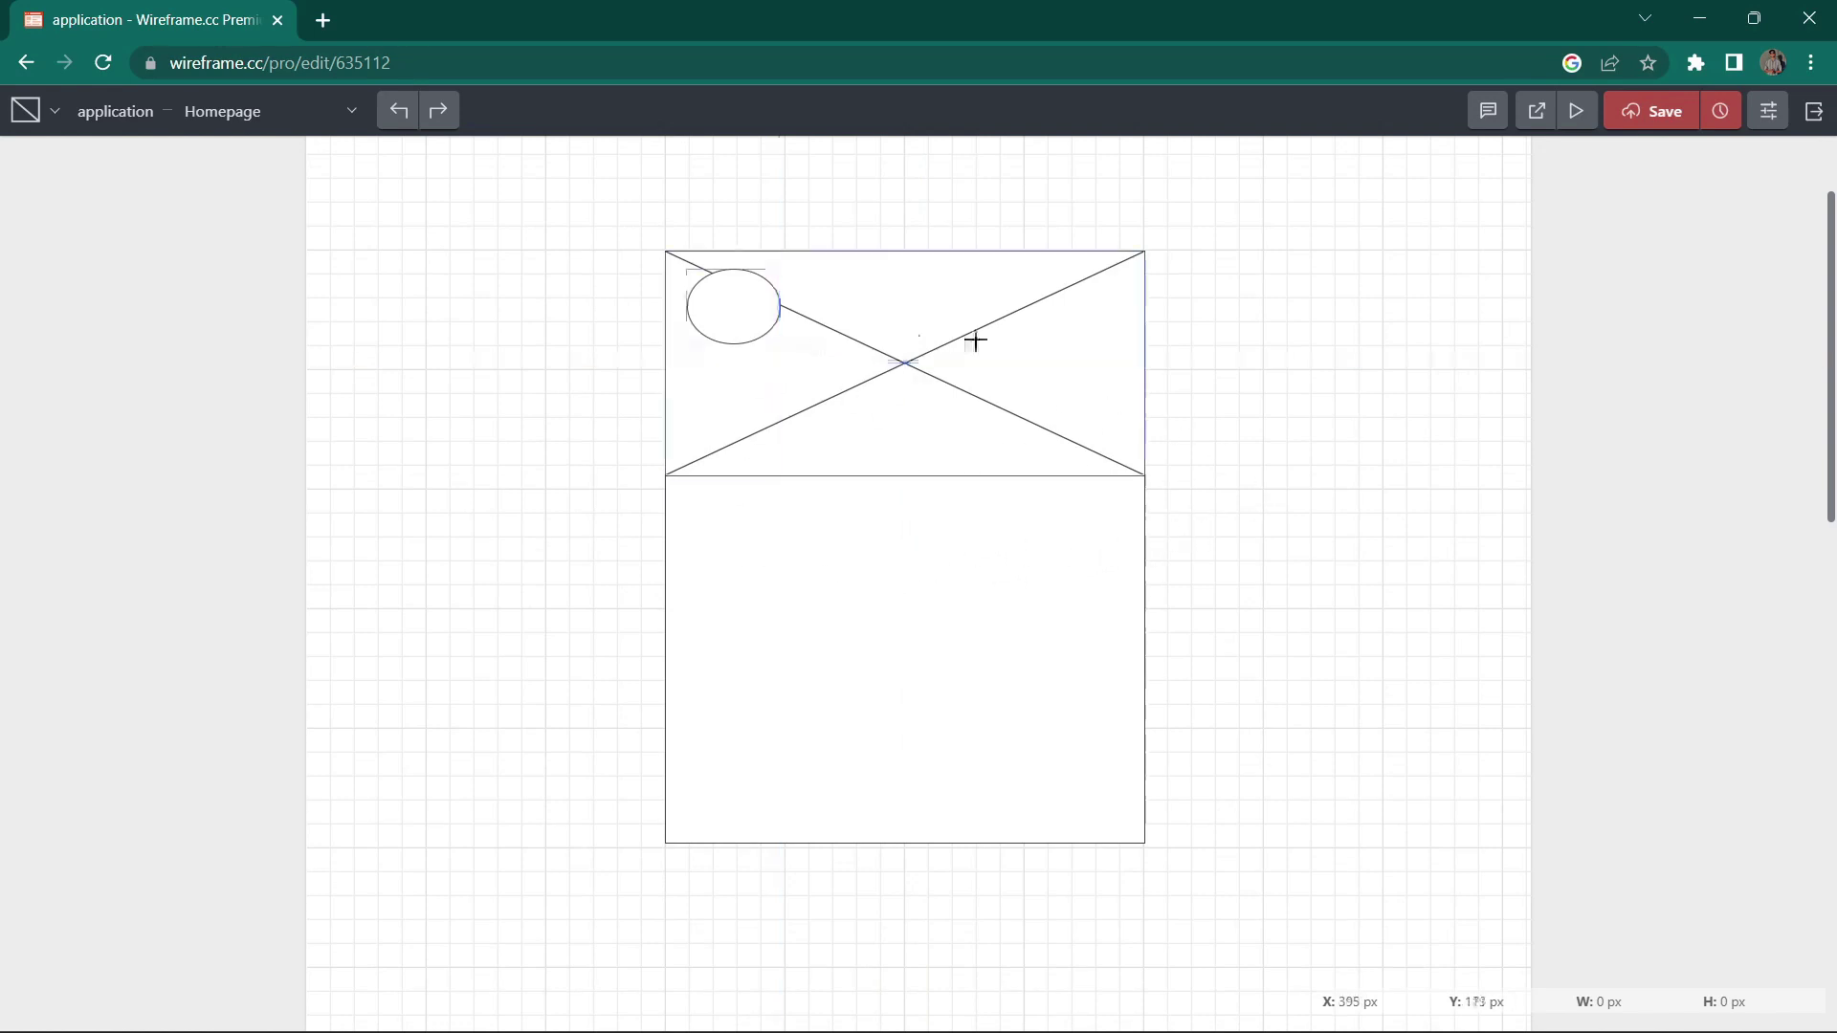
Step: Add an outlined box labelled 'email' inside the lower box
drag(766, 538, 1062, 618)
click(703, 496)
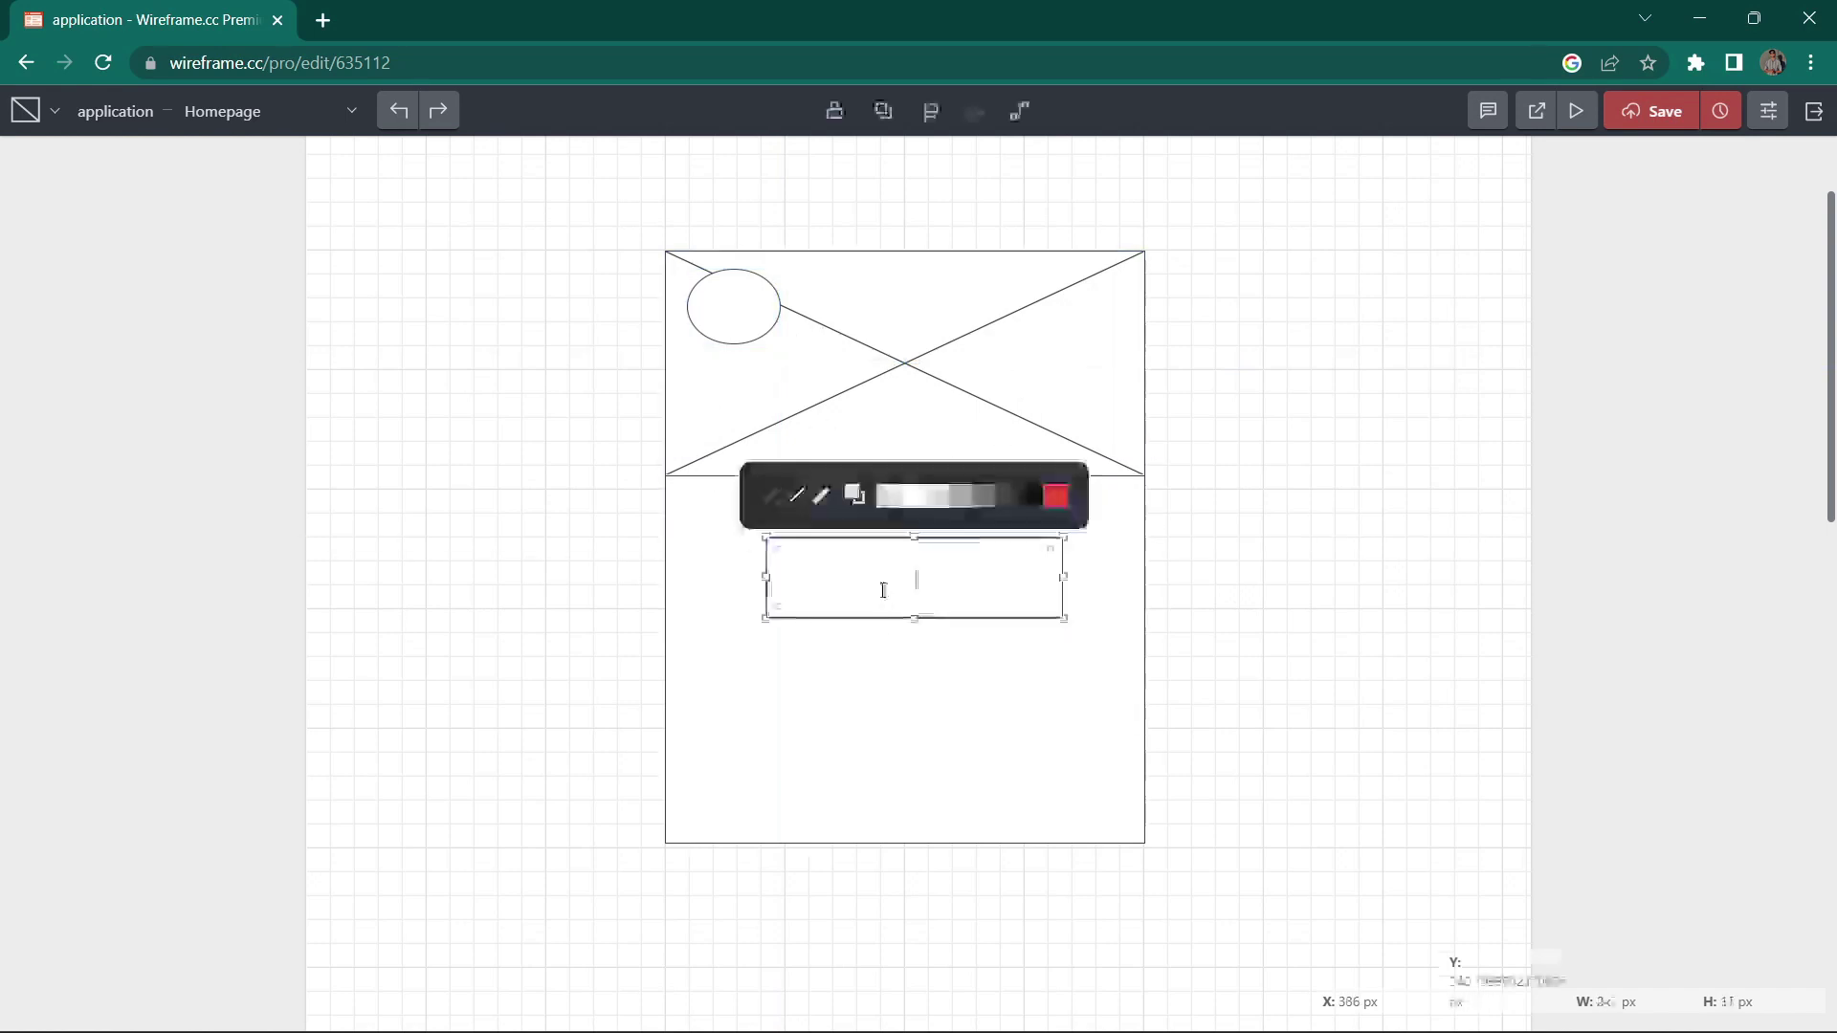
text(ema)
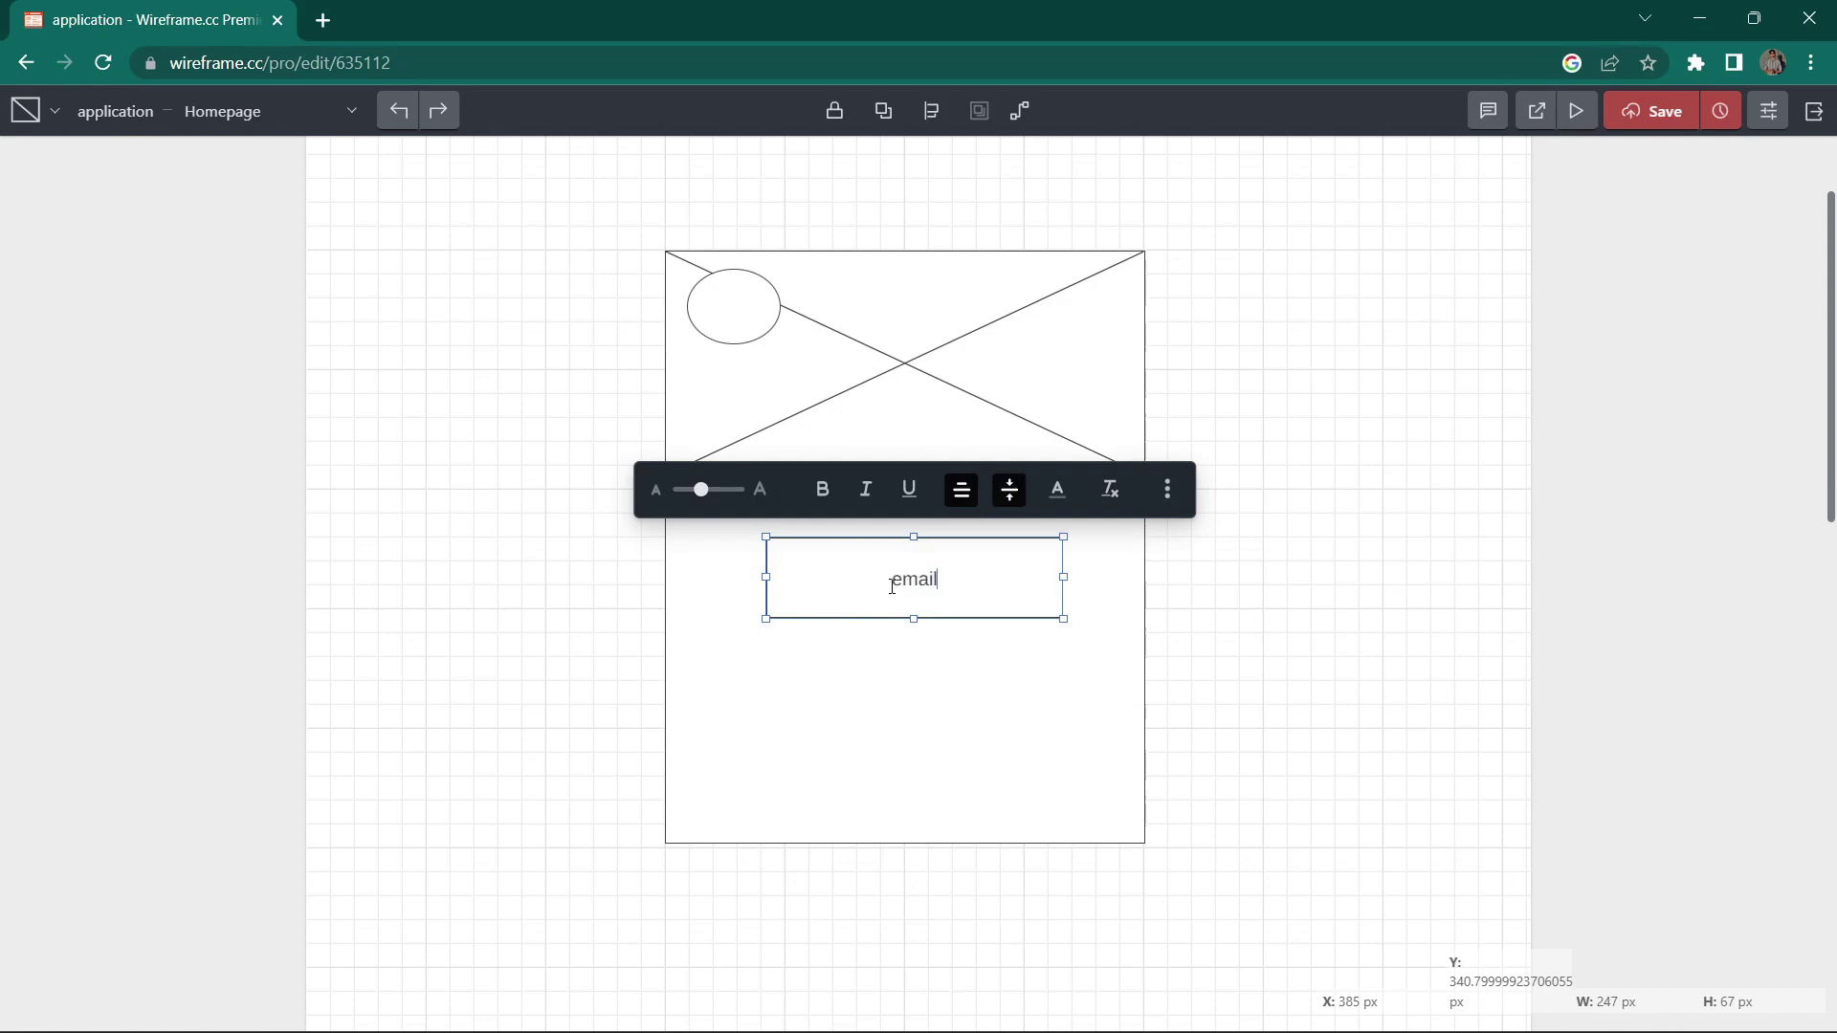
text(il)
key(Return)
click(885, 708)
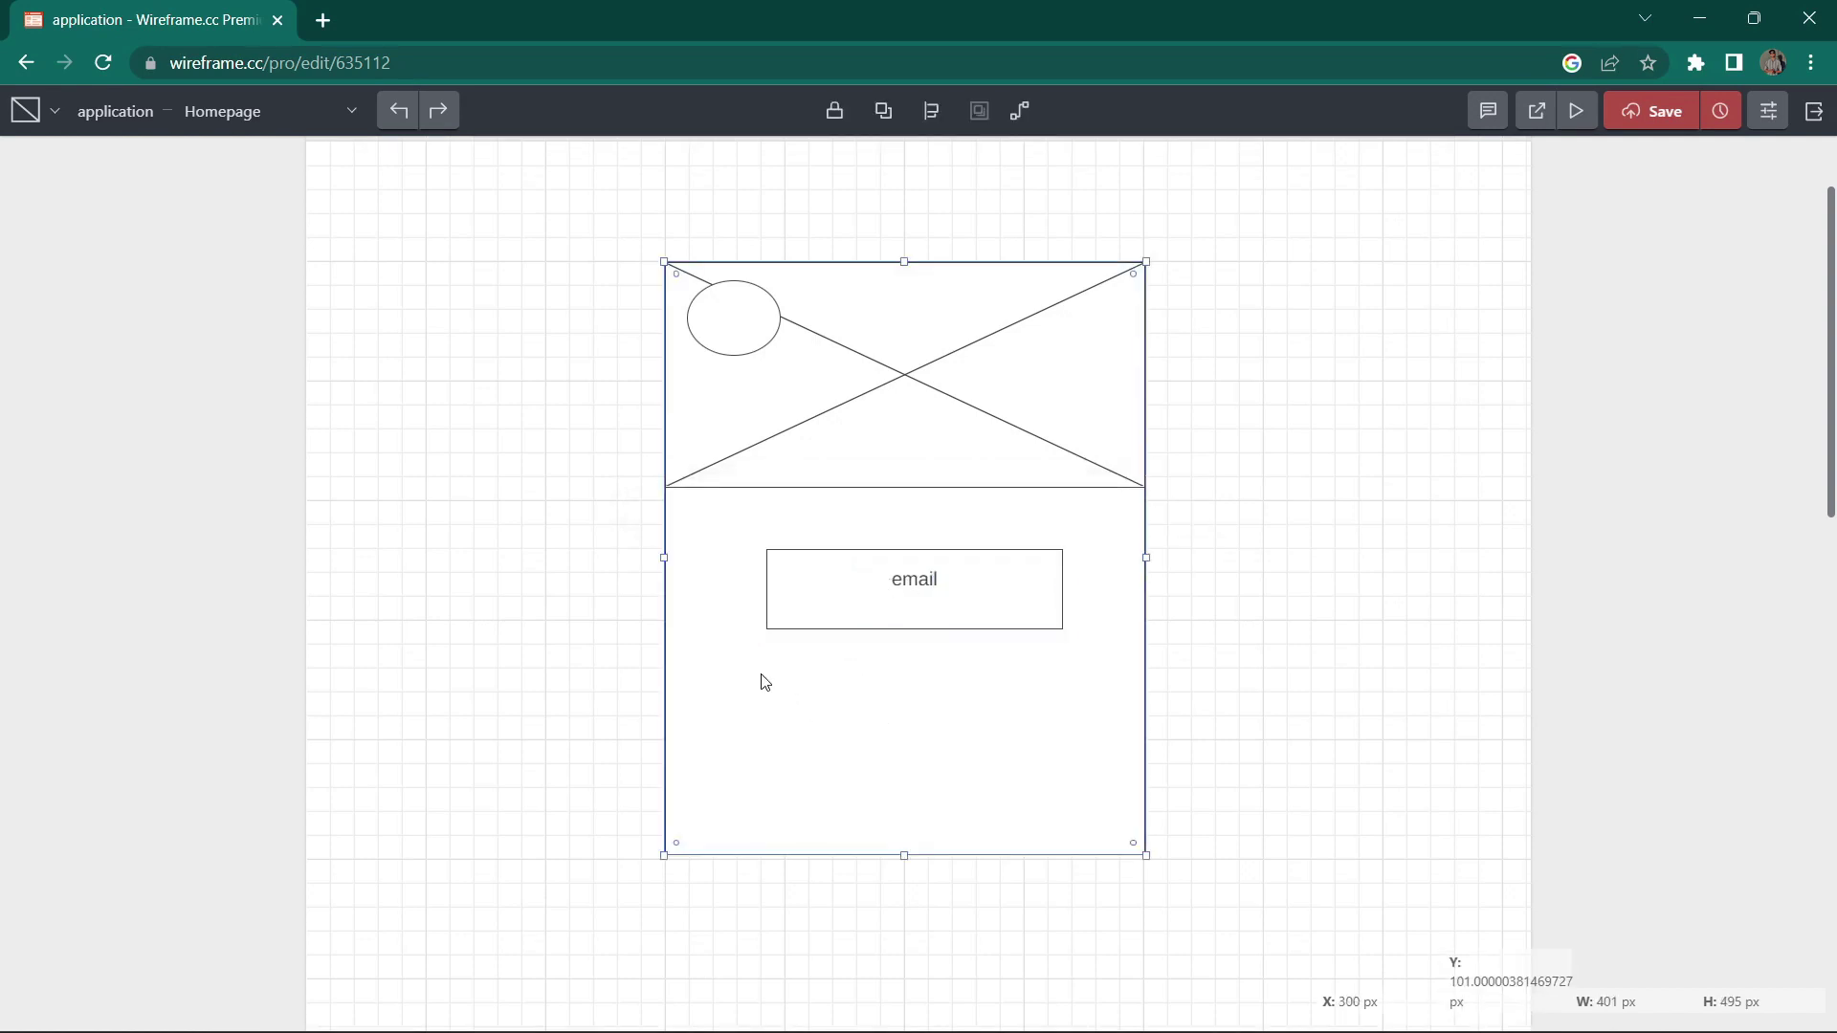
key(Escape)
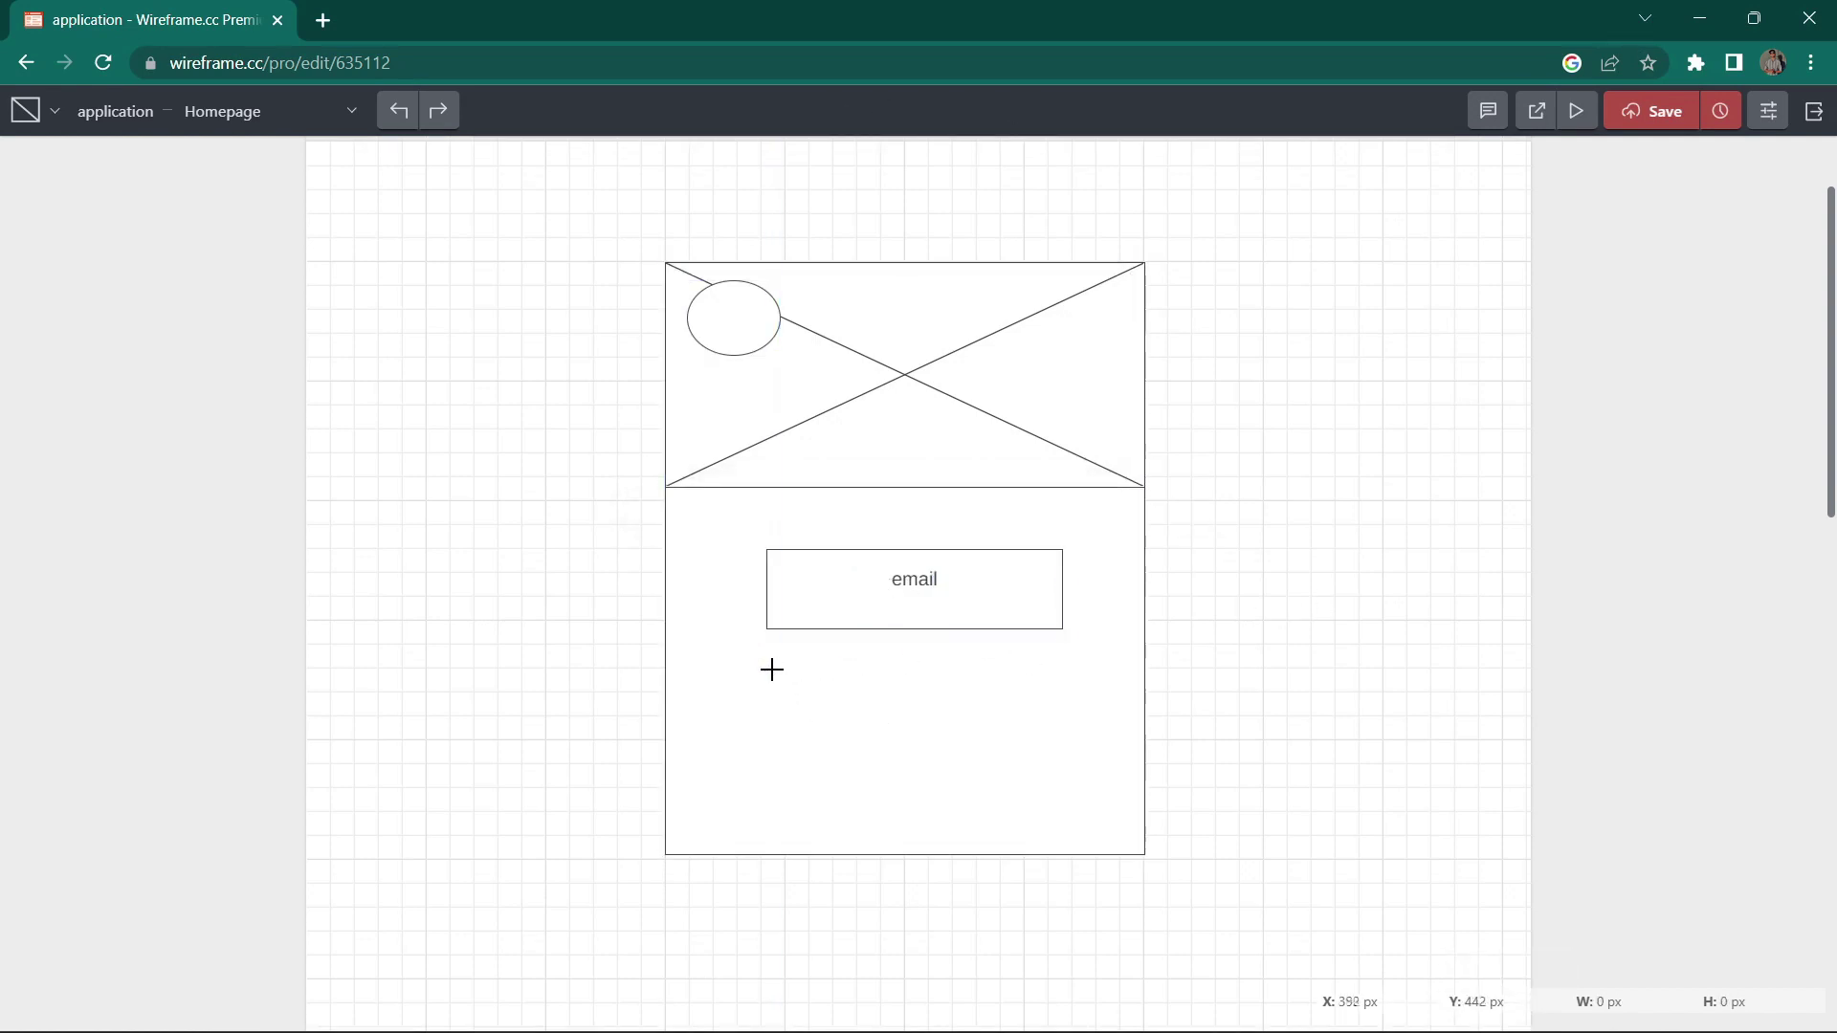
Step: Add a box labelled 'password' below the email box
drag(771, 670, 1062, 762)
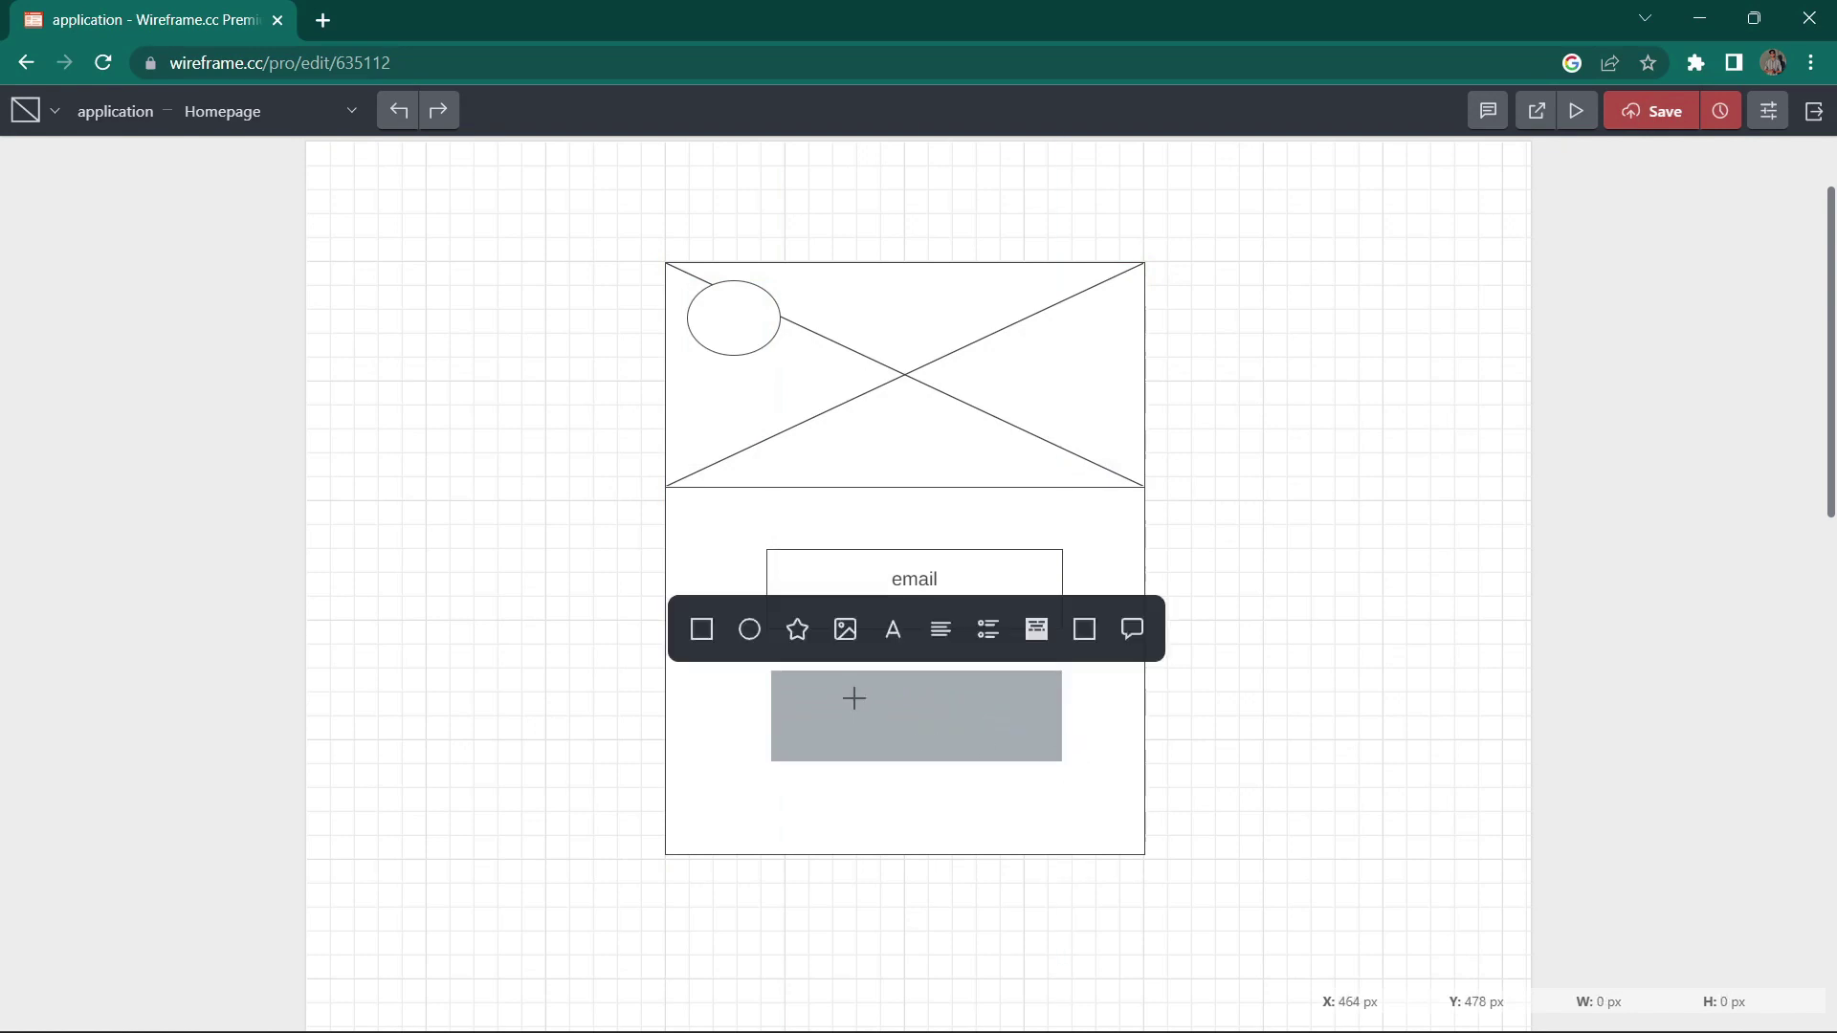
click(702, 628)
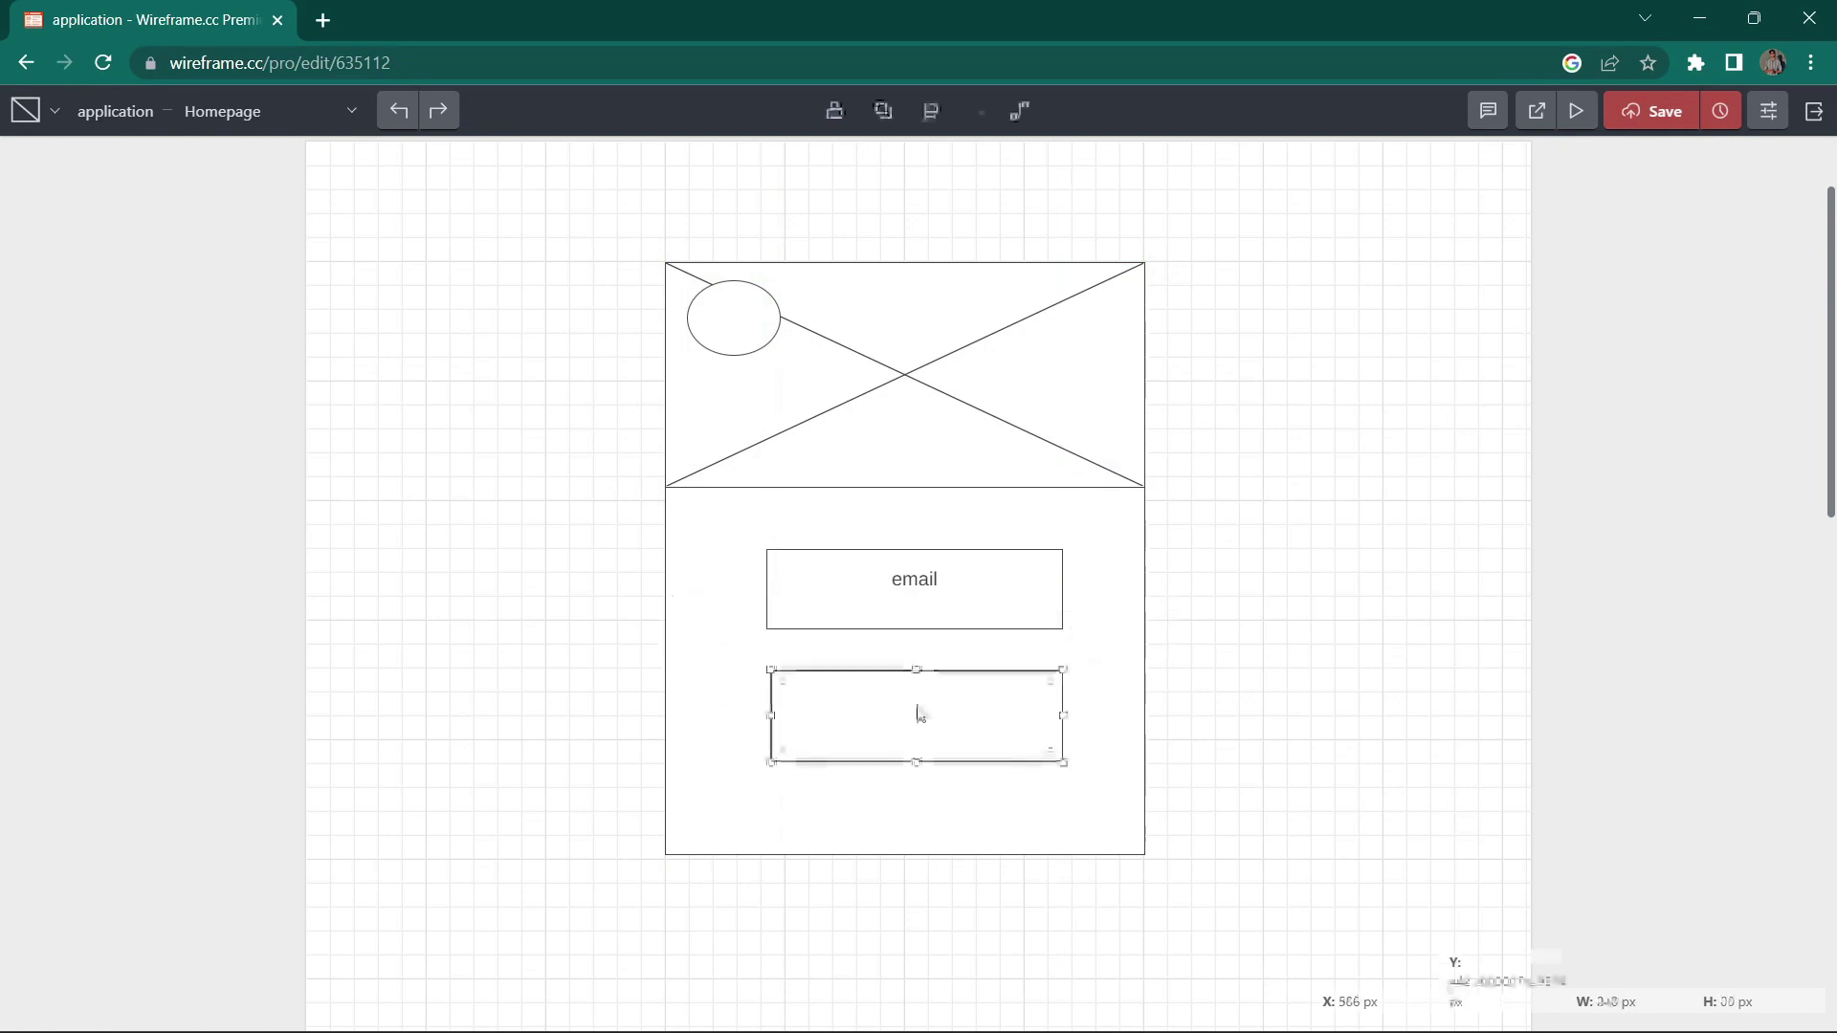
text(pass)
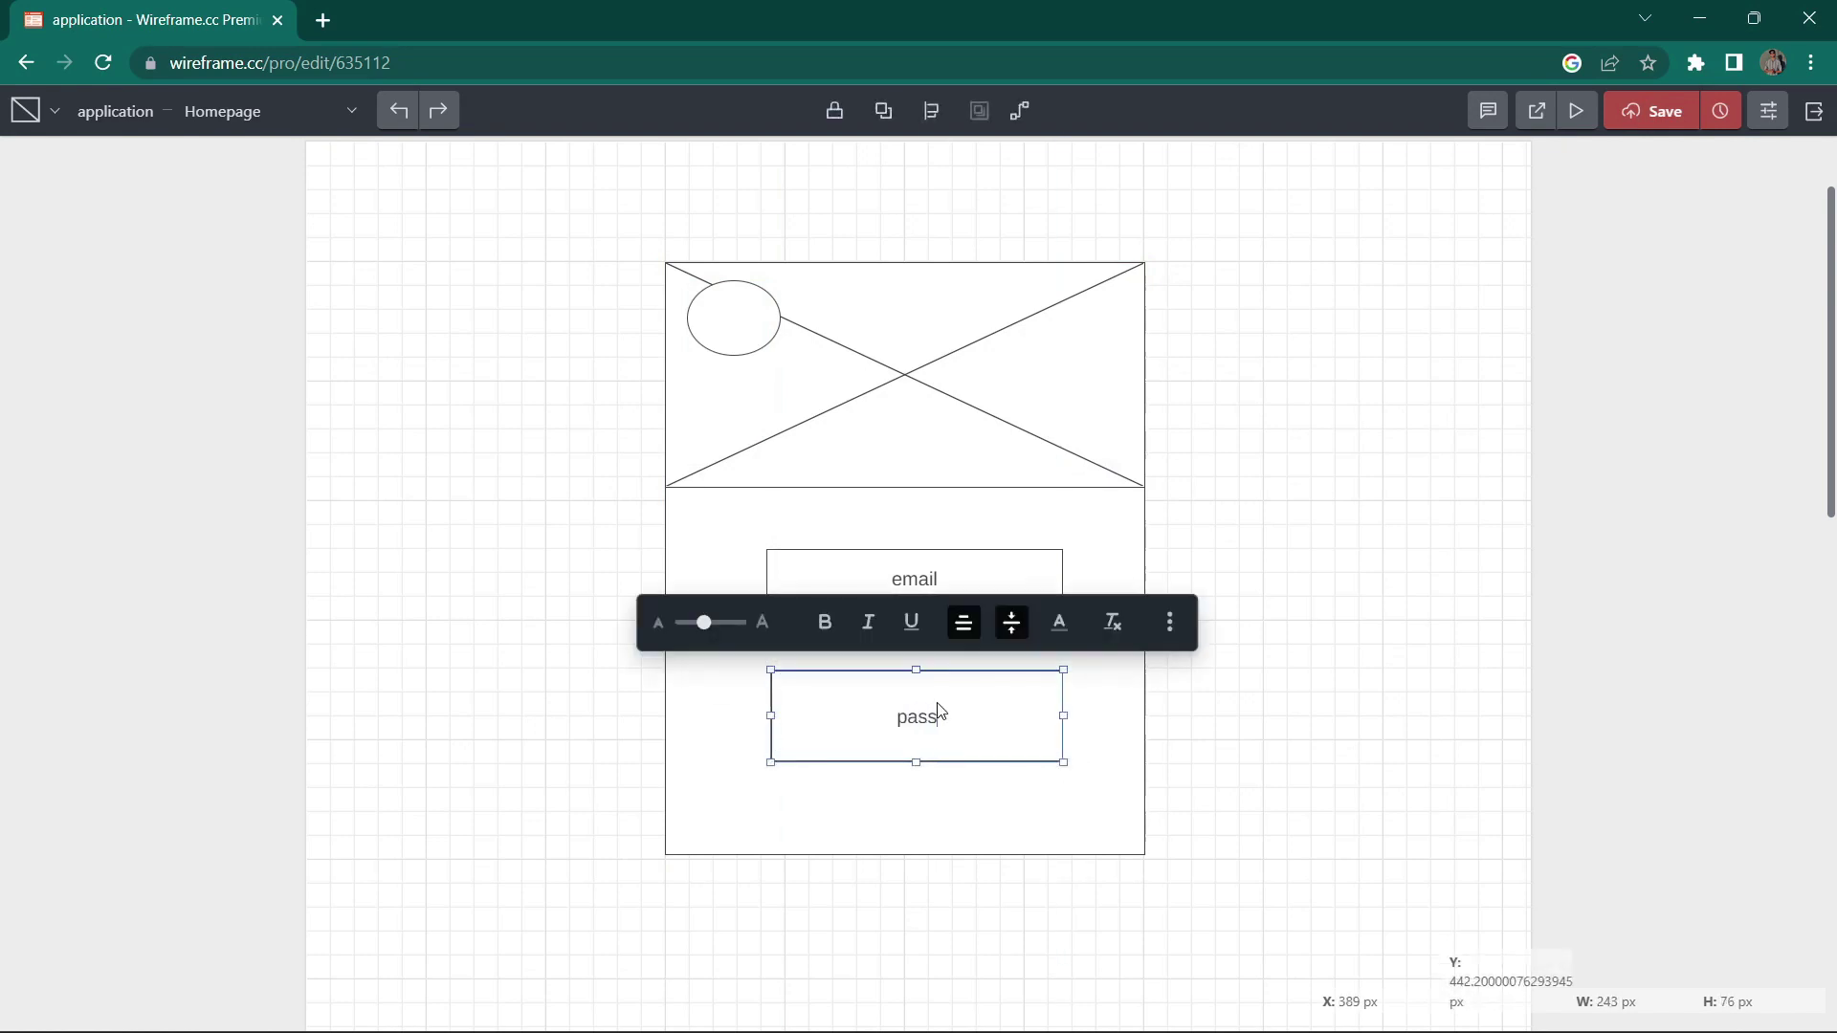
text(word)
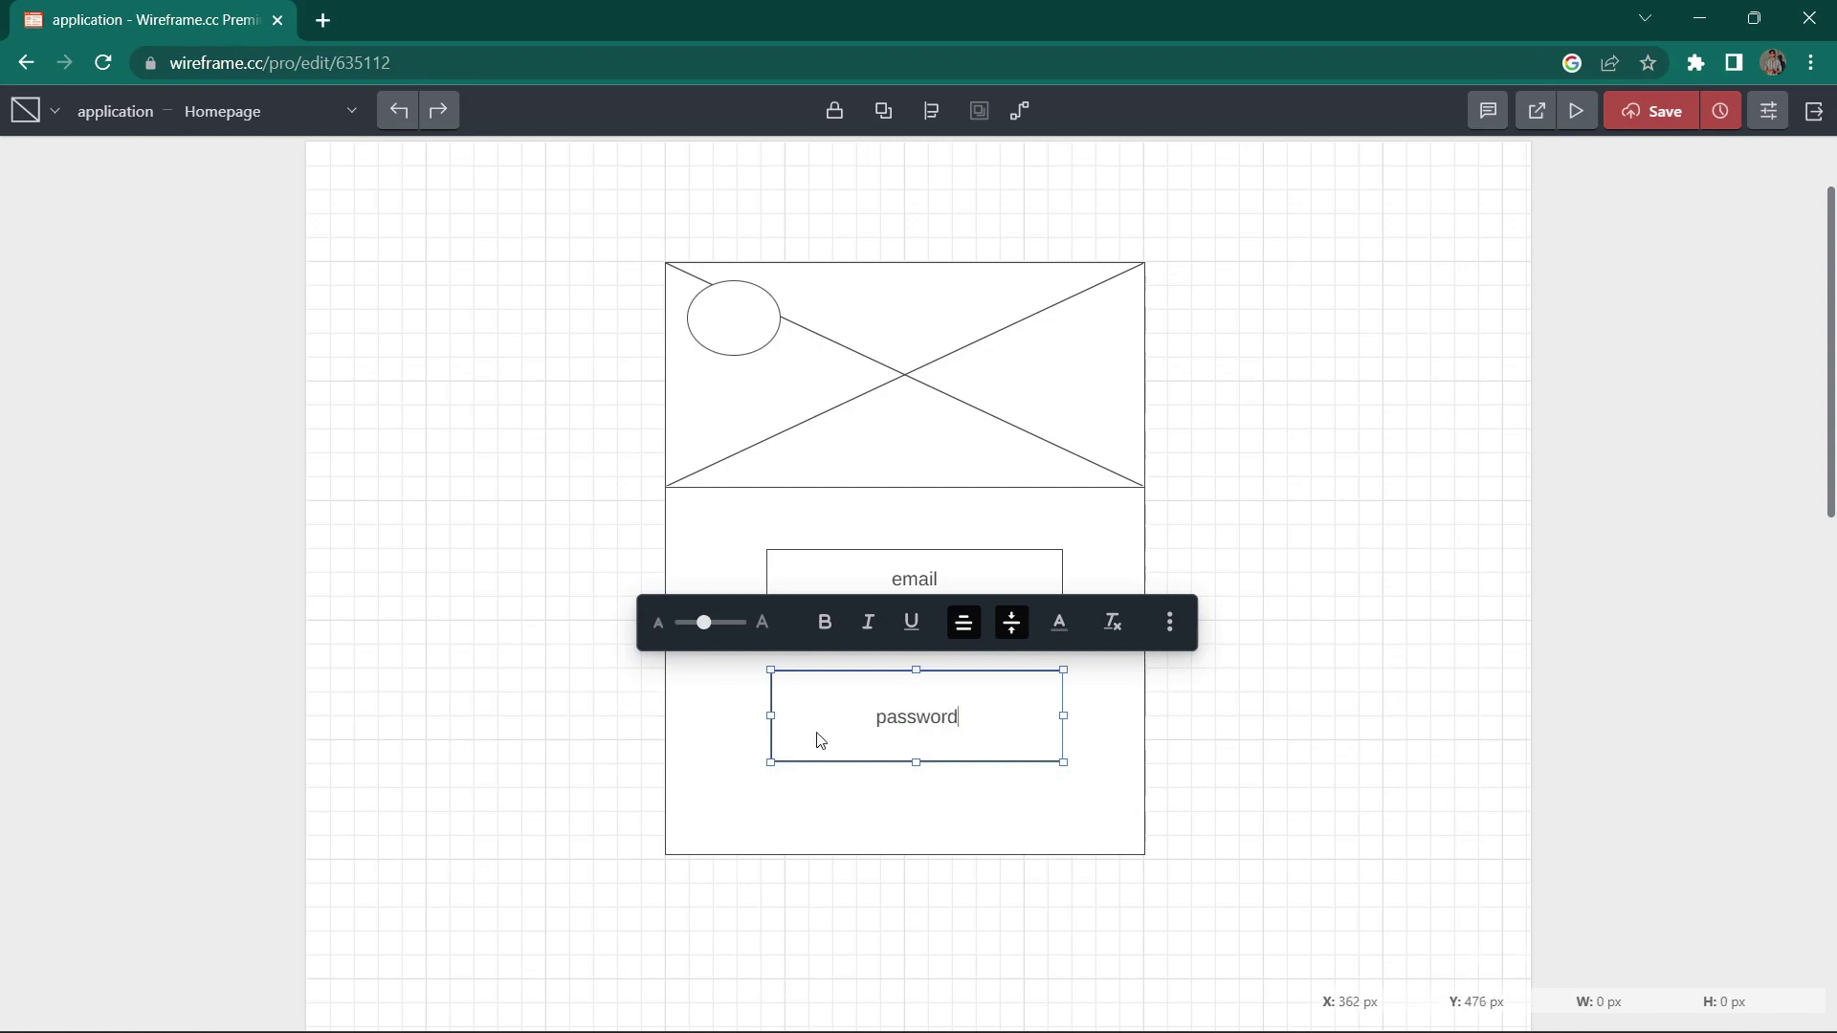
click(555, 723)
Step: Add a box labelled 'login' below the password box and adjust the layout's position
drag(746, 800, 880, 839)
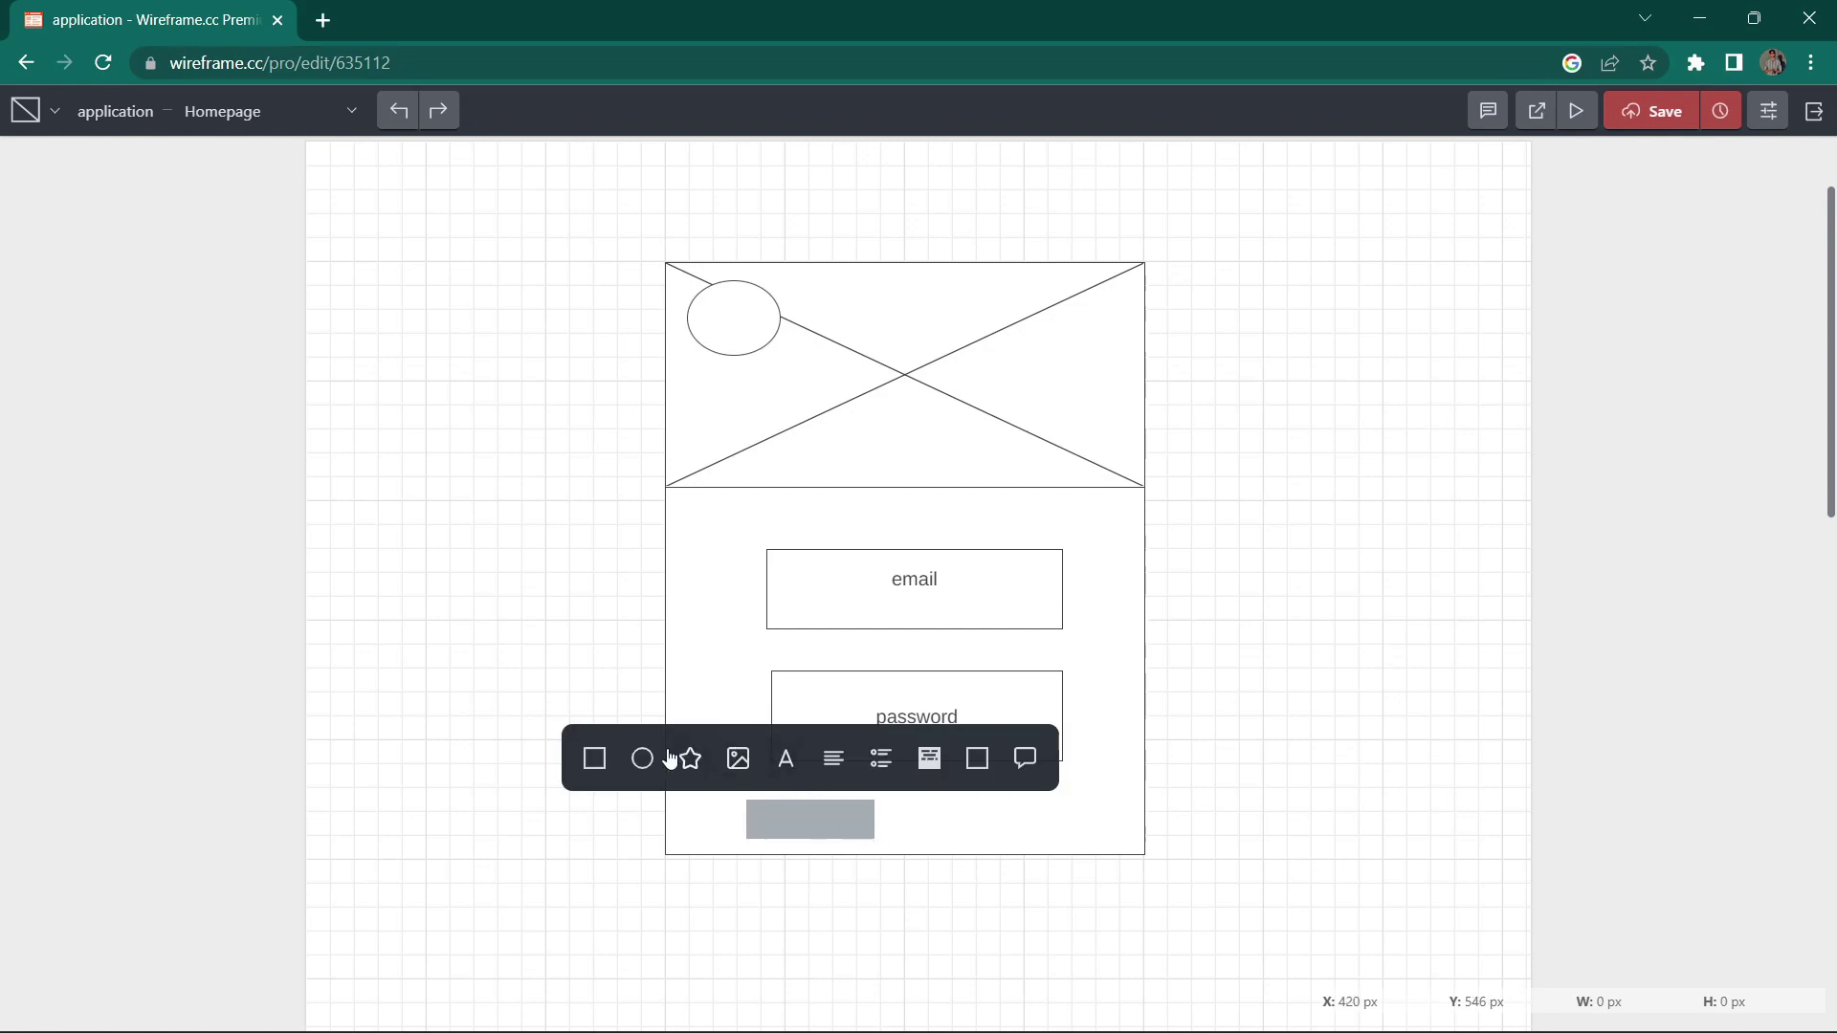
click(594, 758)
click(791, 820)
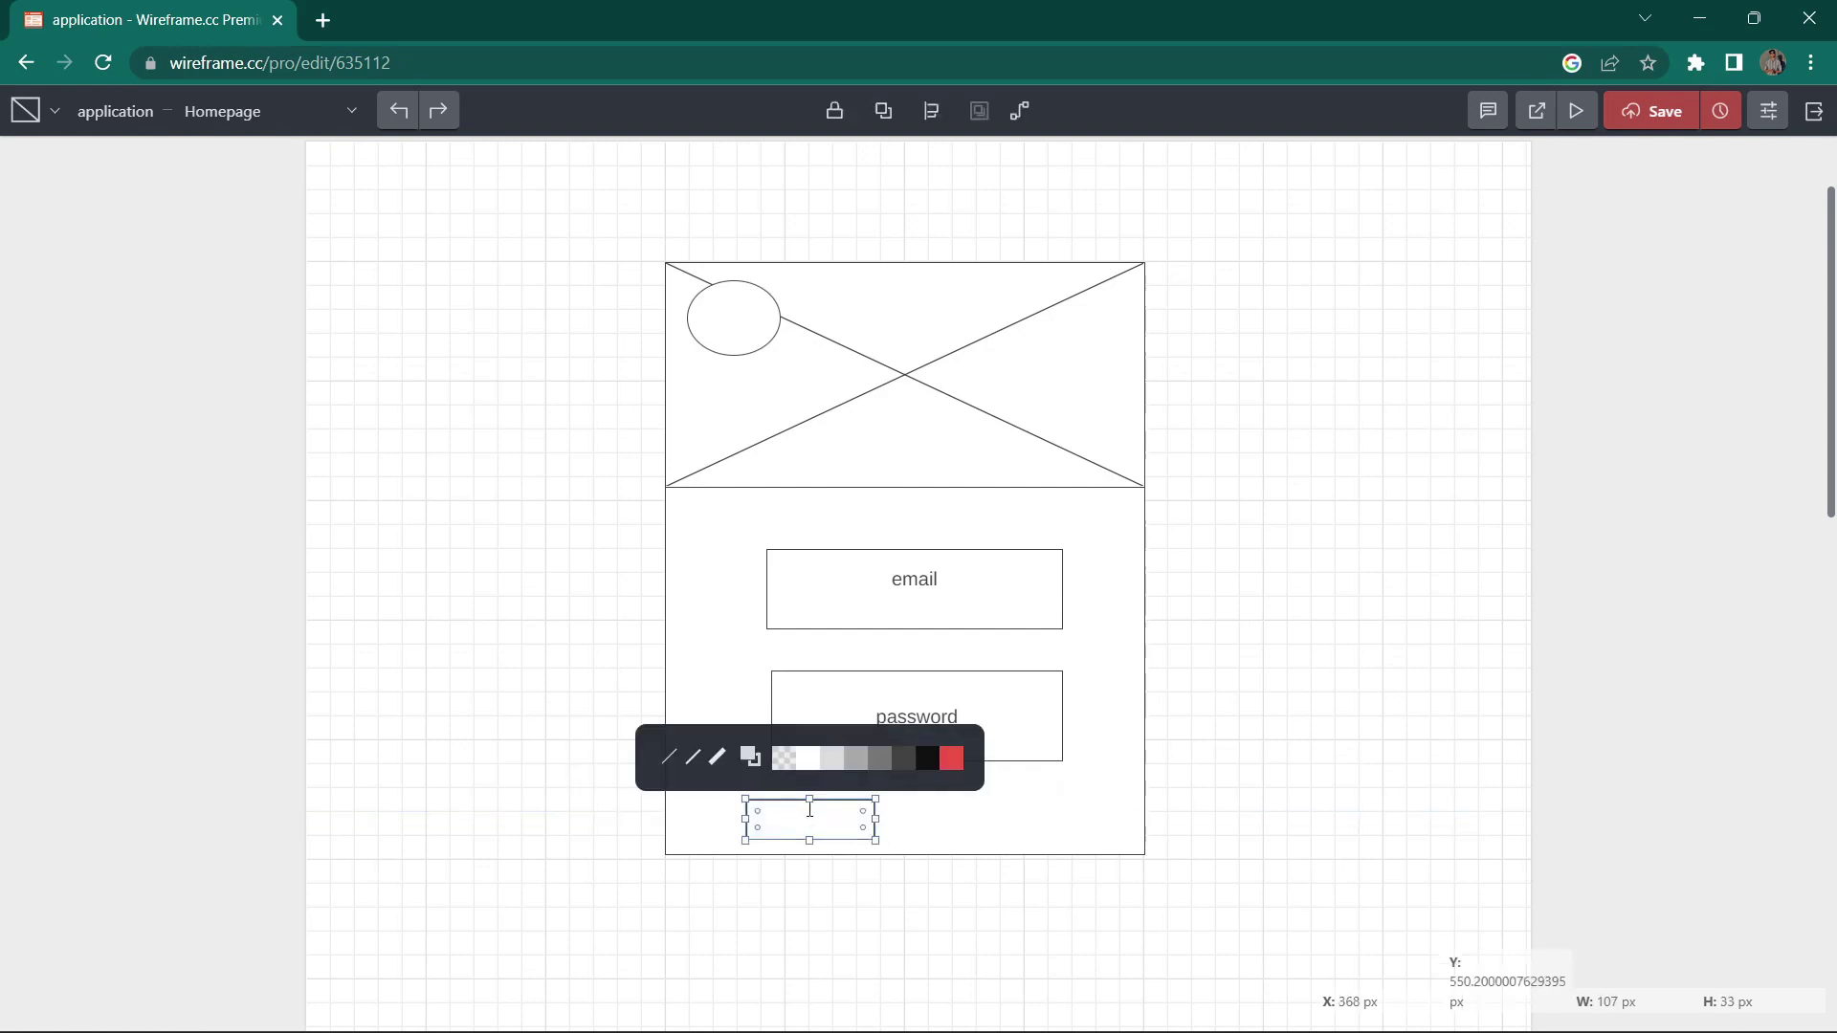
text(login)
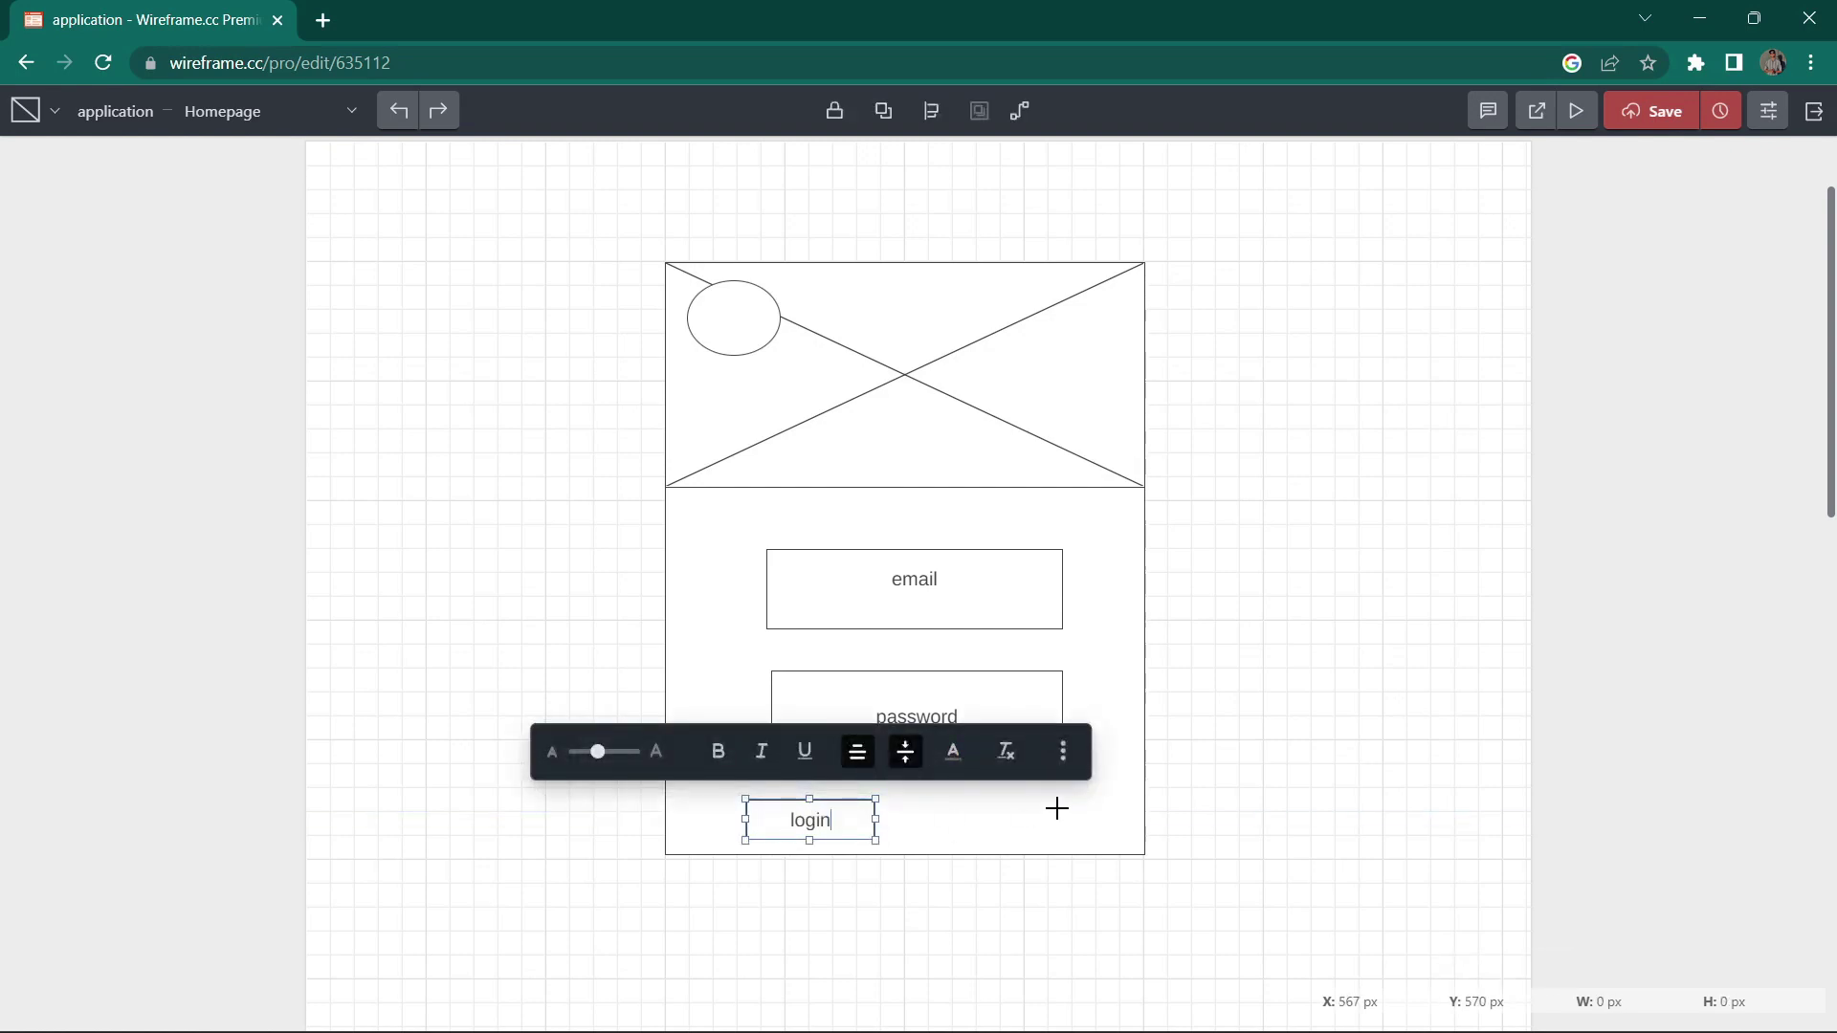
click(990, 856)
mouse_move(954, 800)
mouse_down()
mouse_move(964, 812)
mouse_move(956, 784)
mouse_move(1074, 836)
mouse_up()
click(1072, 802)
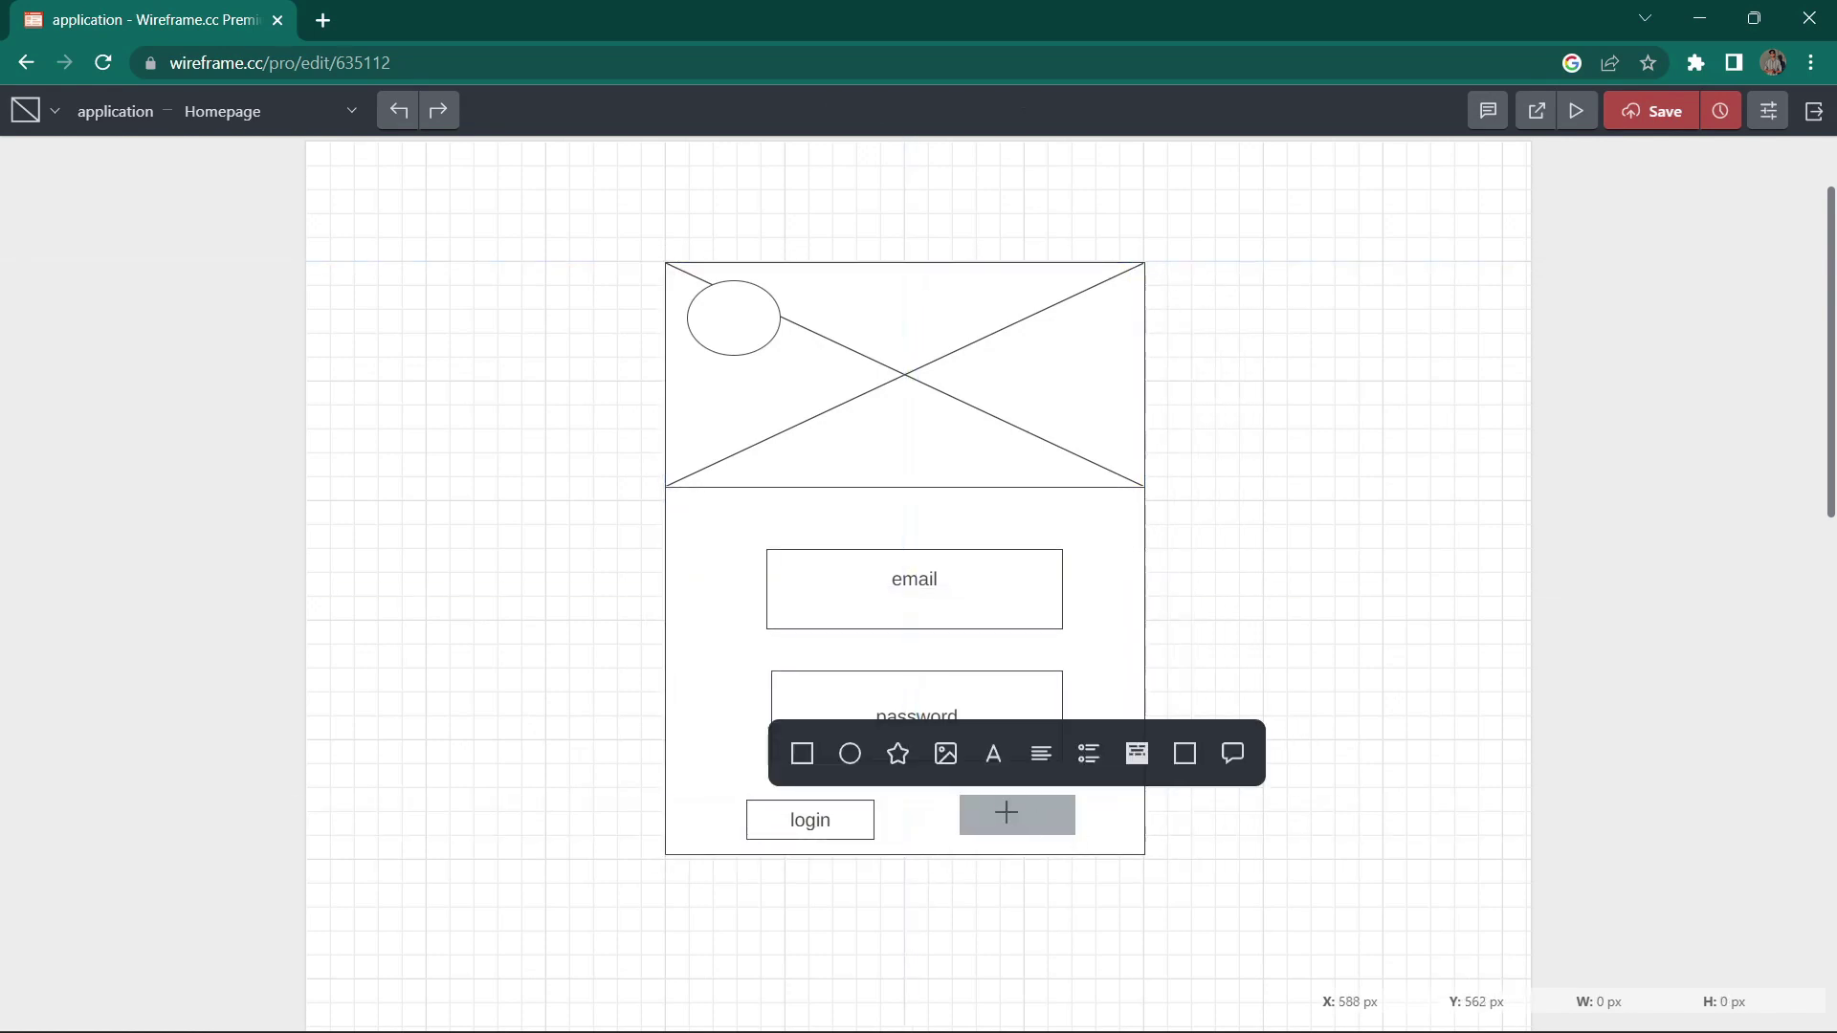
click(1005, 820)
mouse_move(988, 796)
mouse_down()
mouse_move(1031, 821)
mouse_move(967, 800)
mouse_move(1086, 837)
mouse_up()
click(1177, 812)
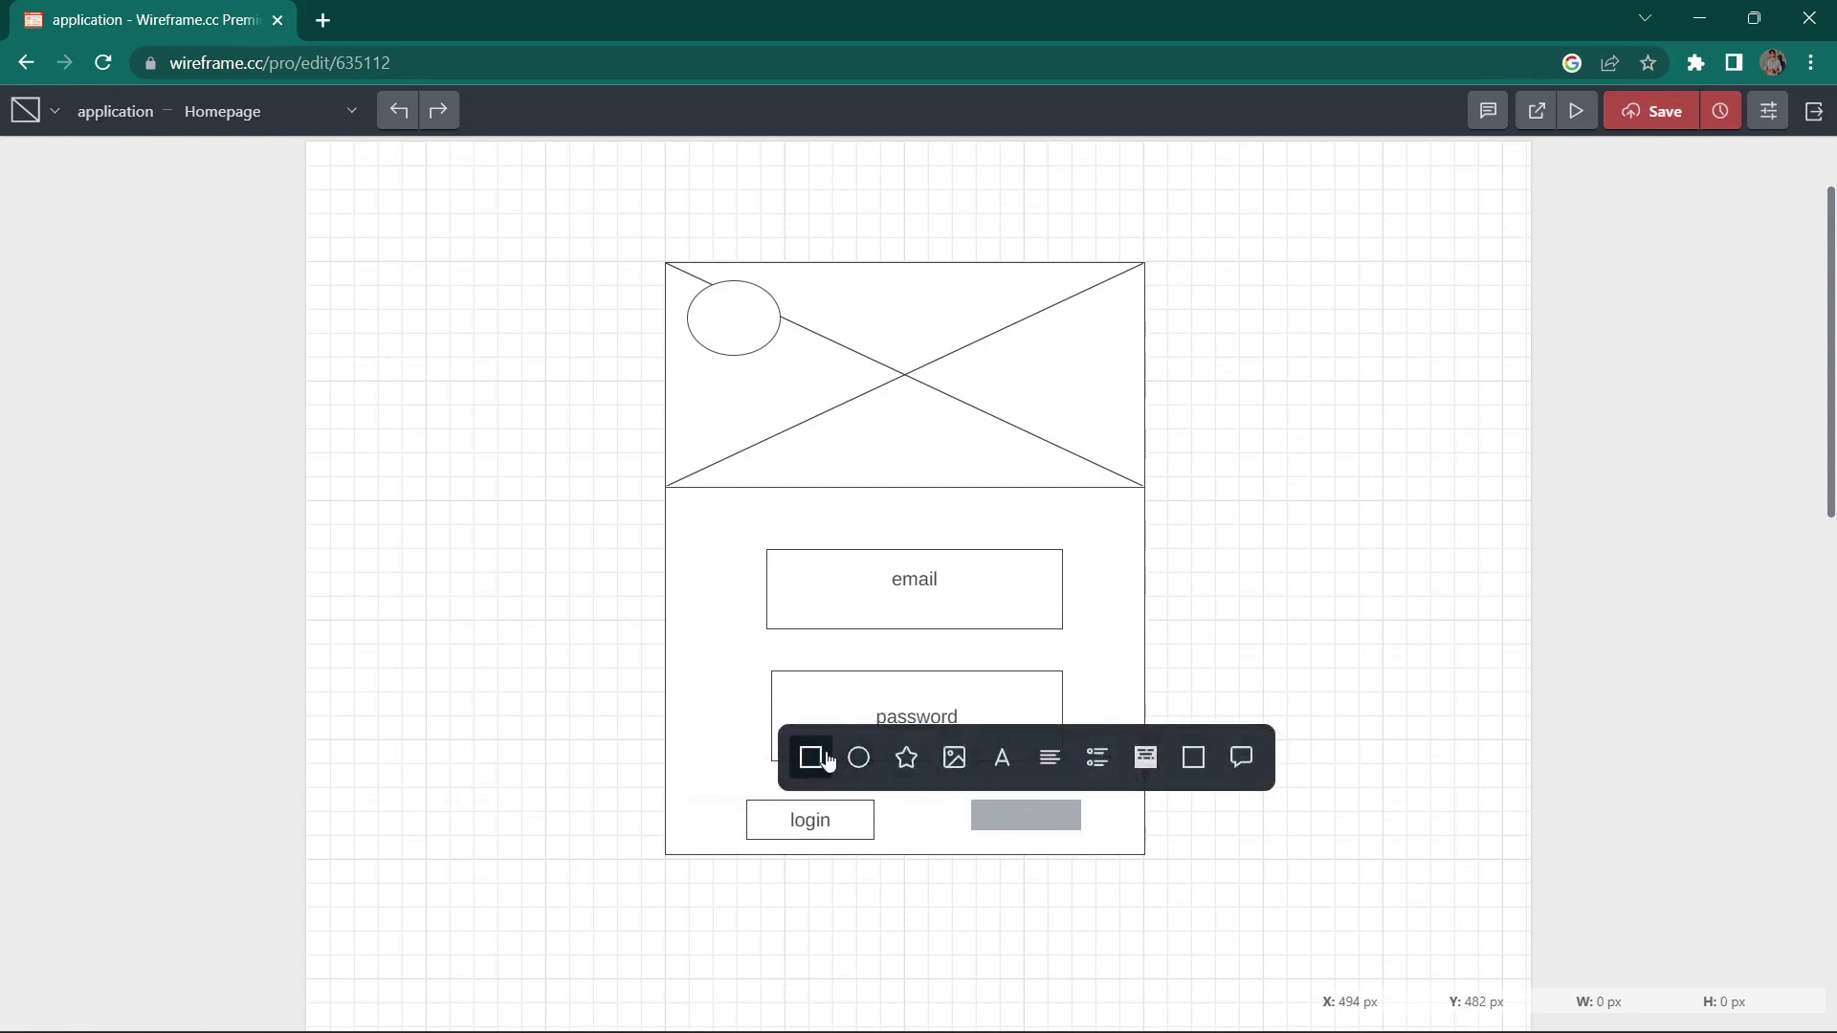
Step: Add a box labelled 'signup' beside the login box
click(812, 755)
double_click(1025, 817)
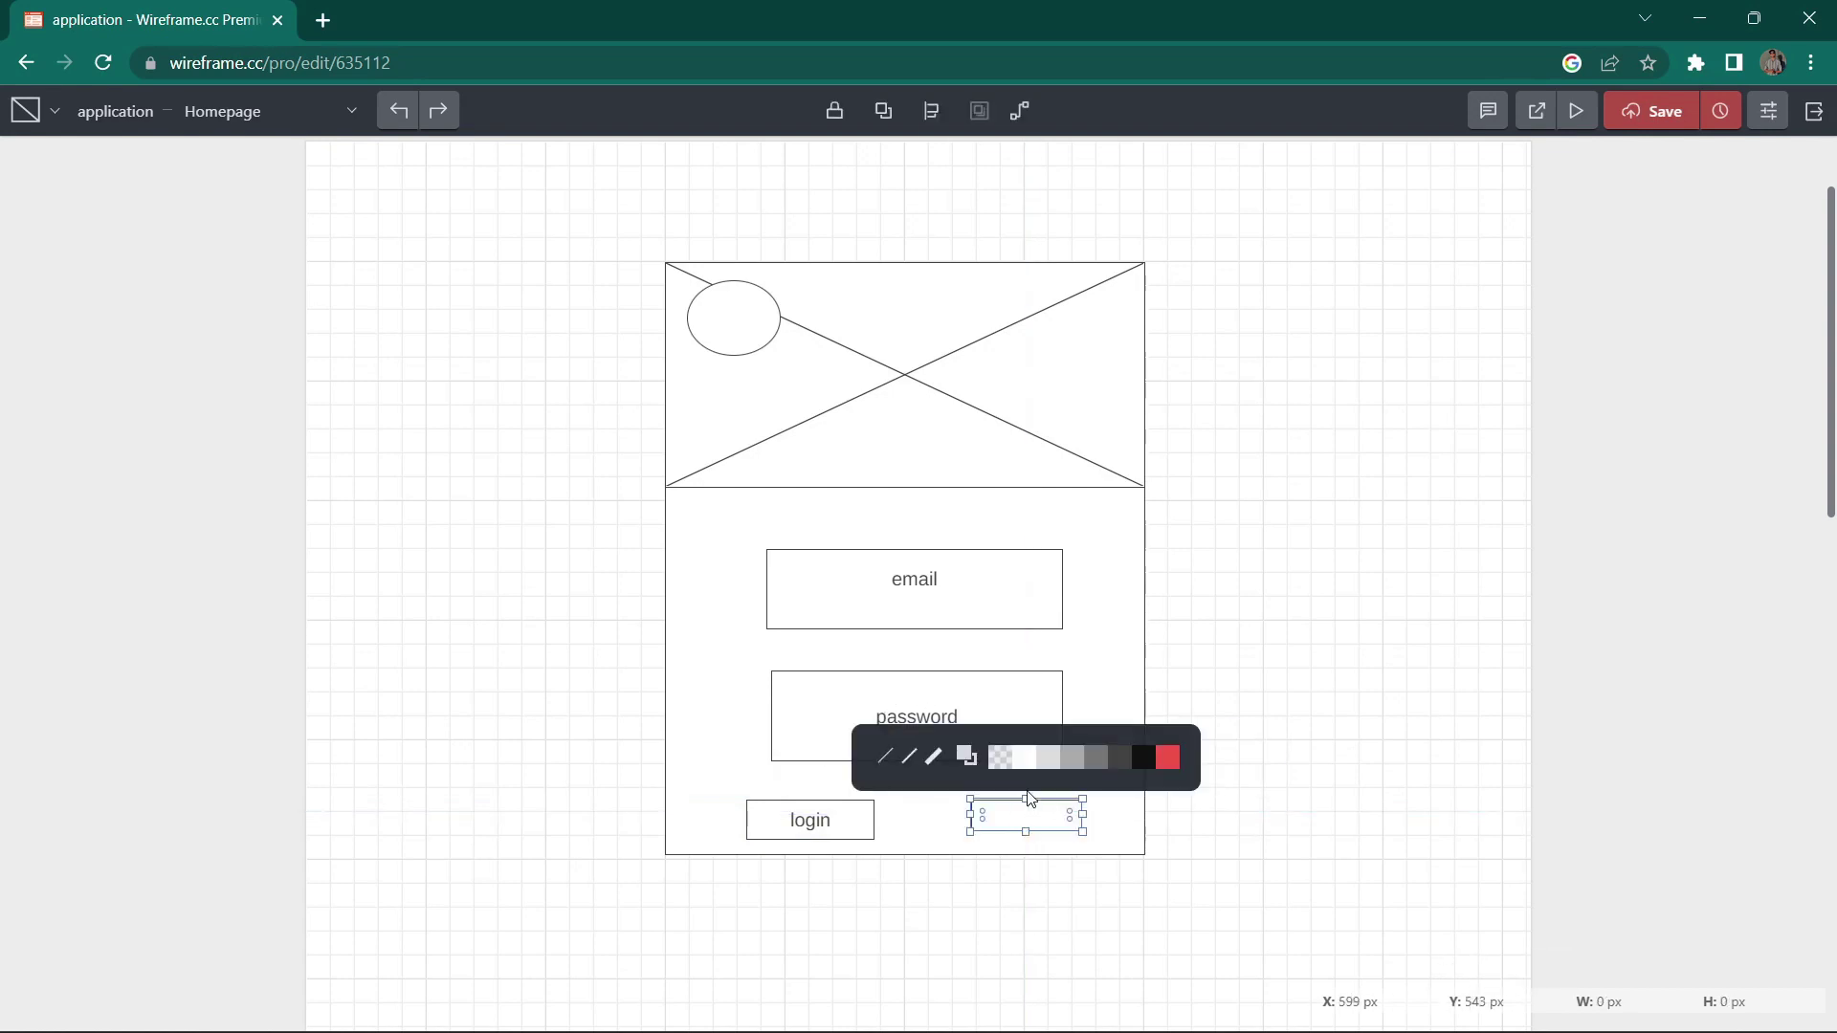
text(signup)
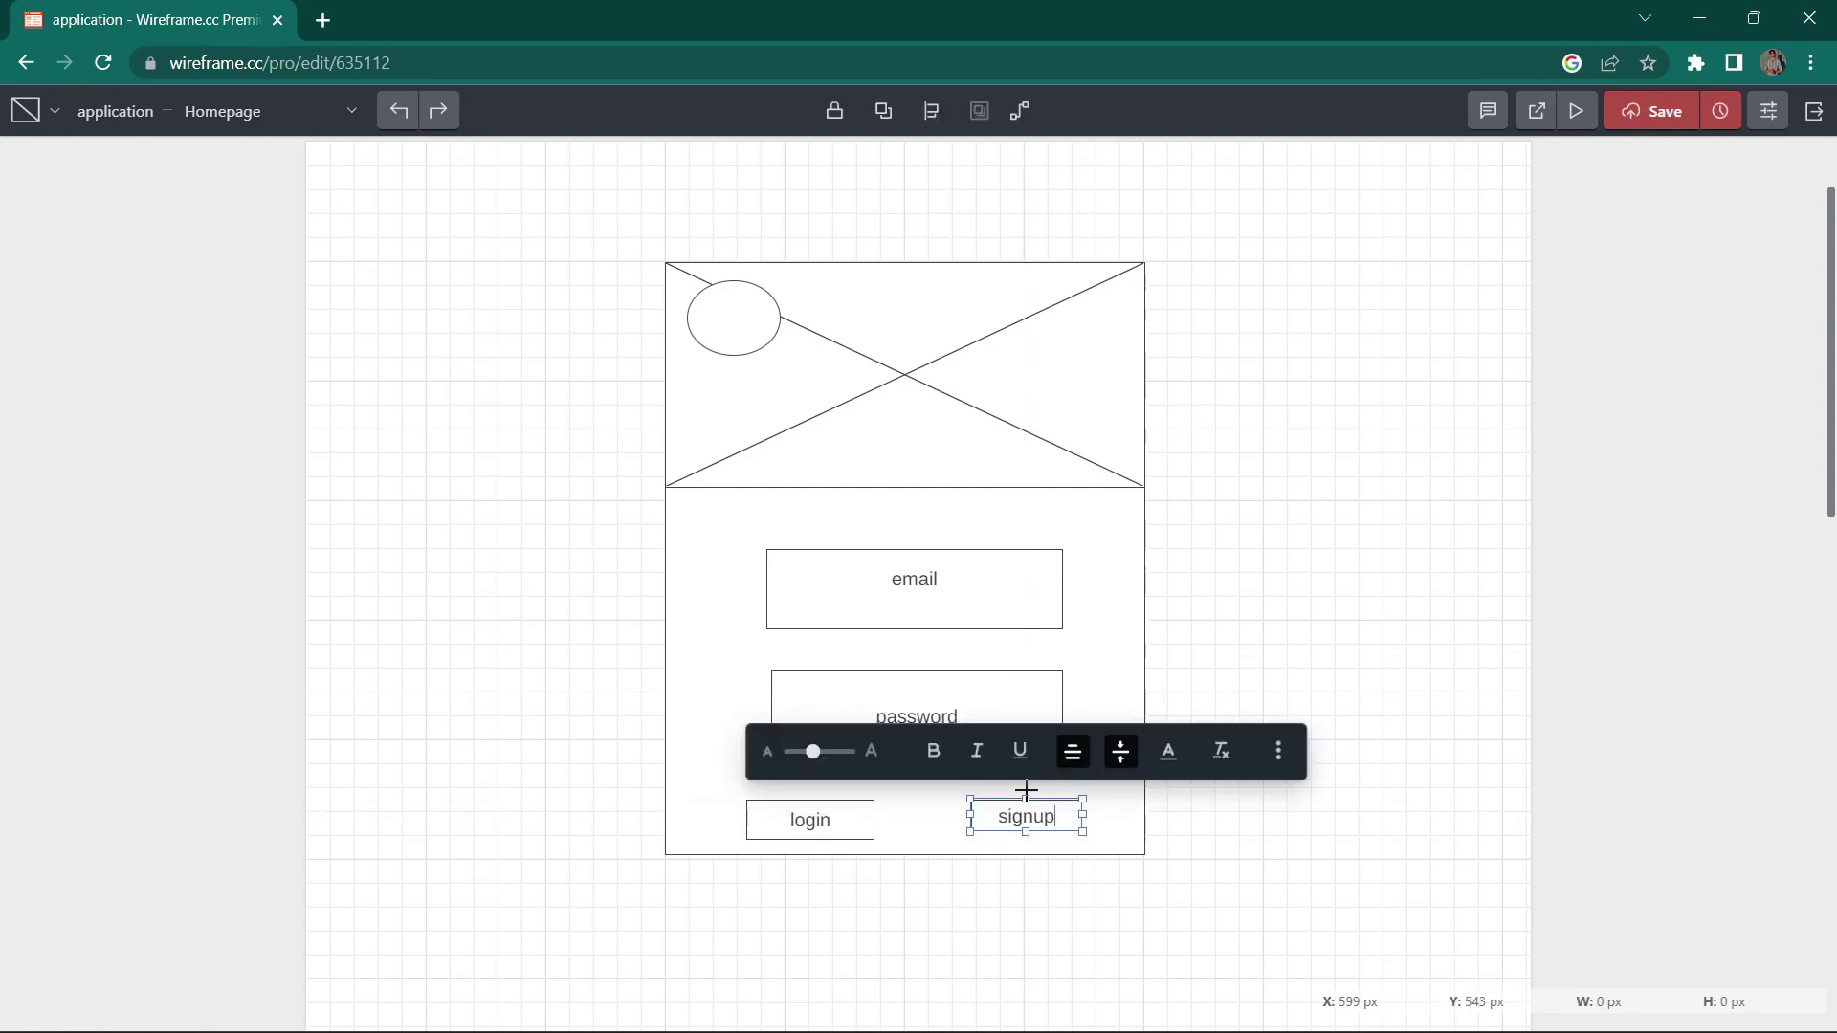
click(1369, 769)
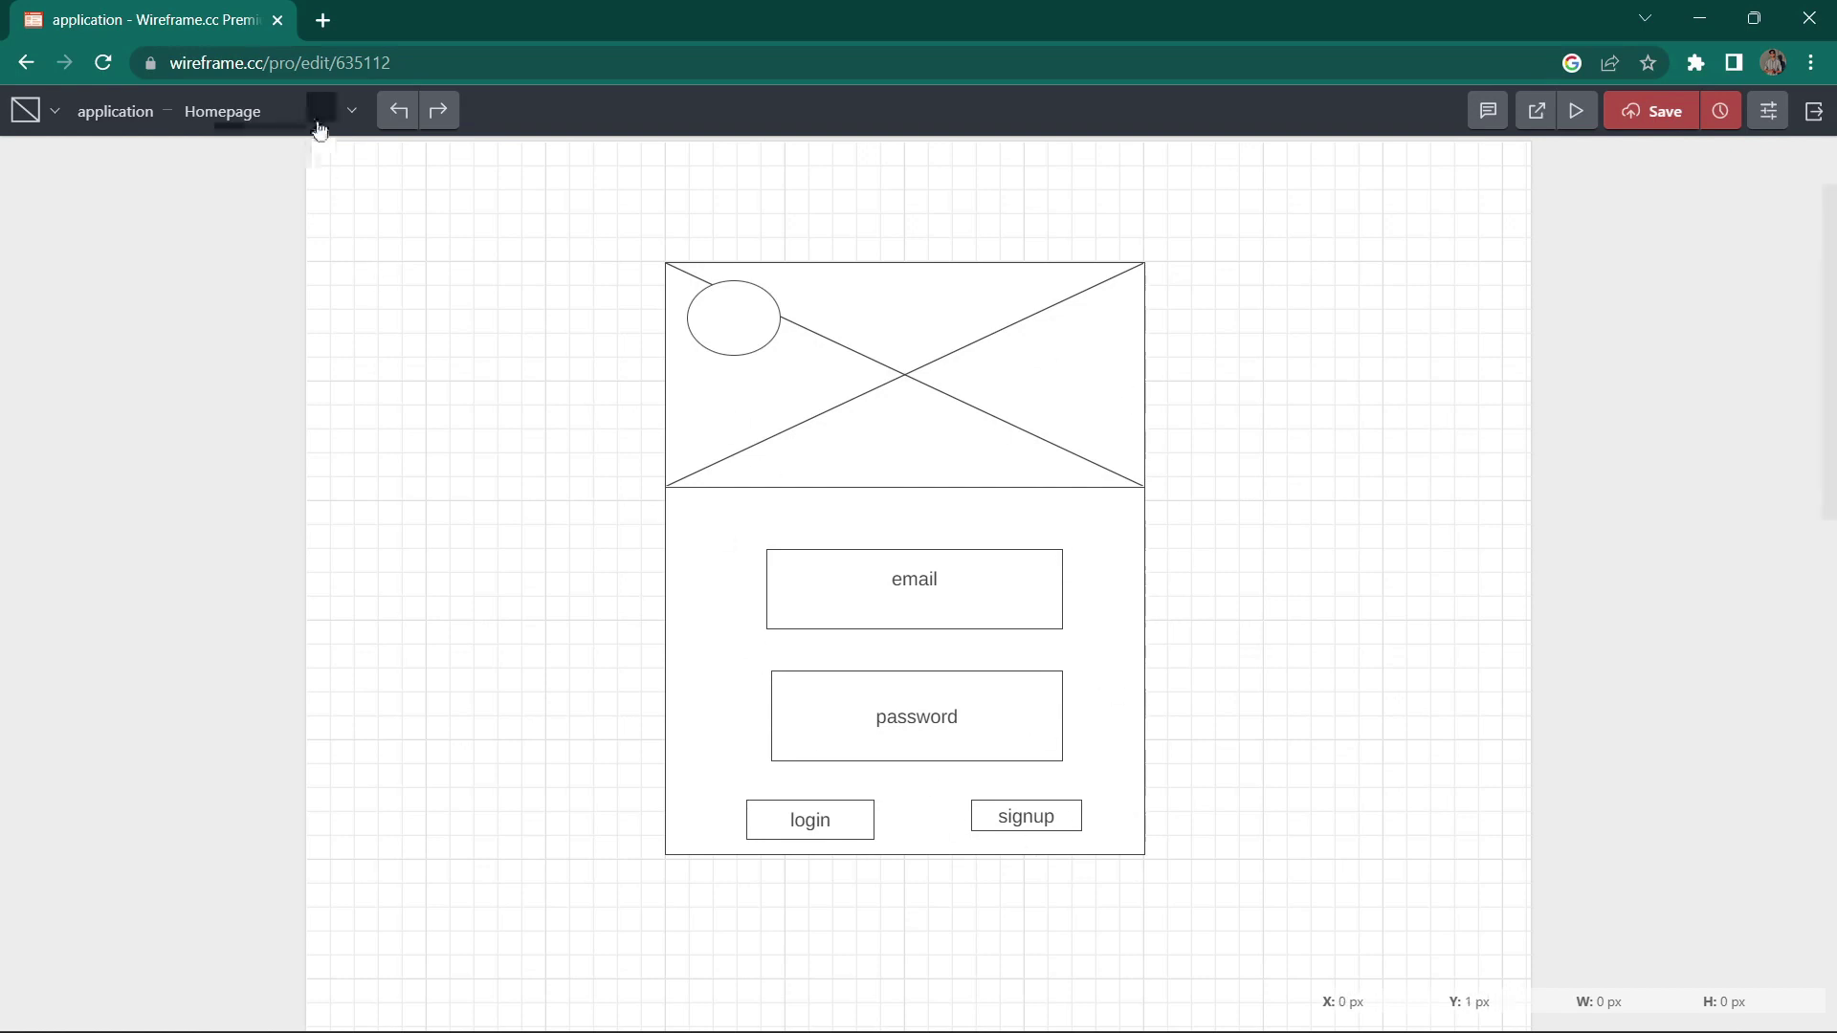
Step: Rename the Homepage page to 'login page'
click(287, 111)
double_click(132, 222)
text(l)
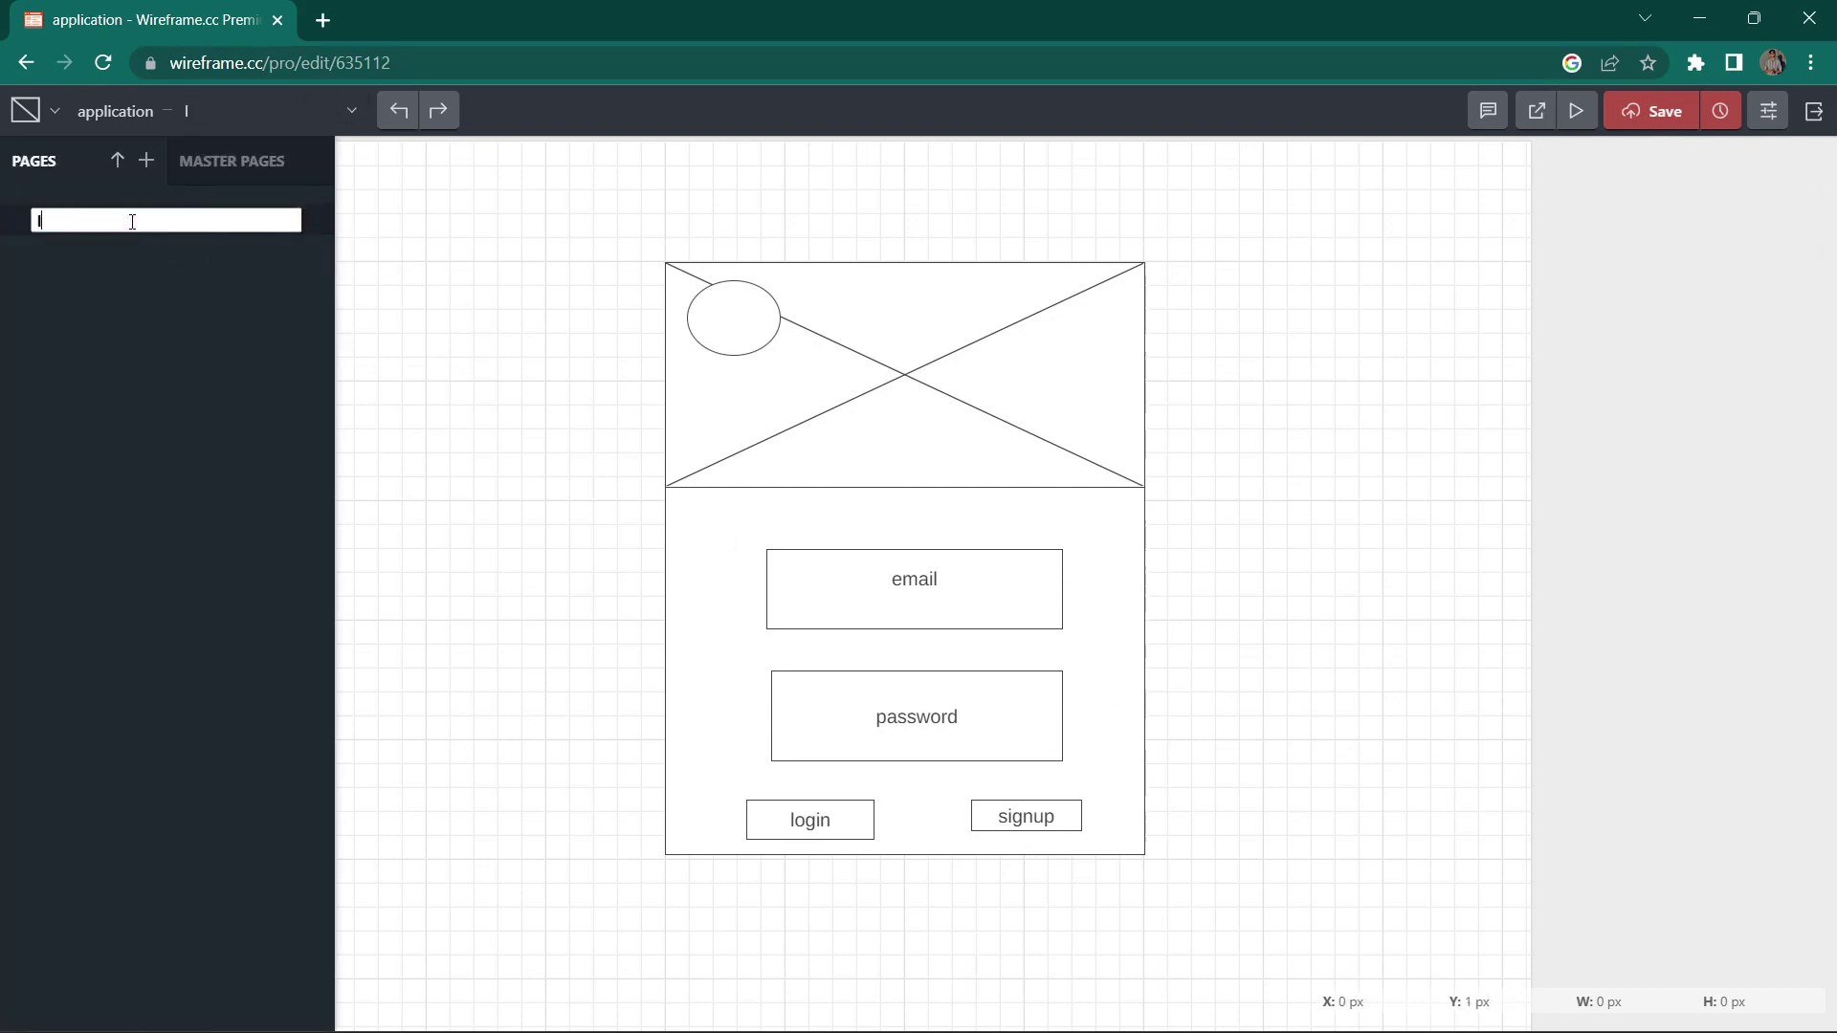
text(ogin page)
key(Return)
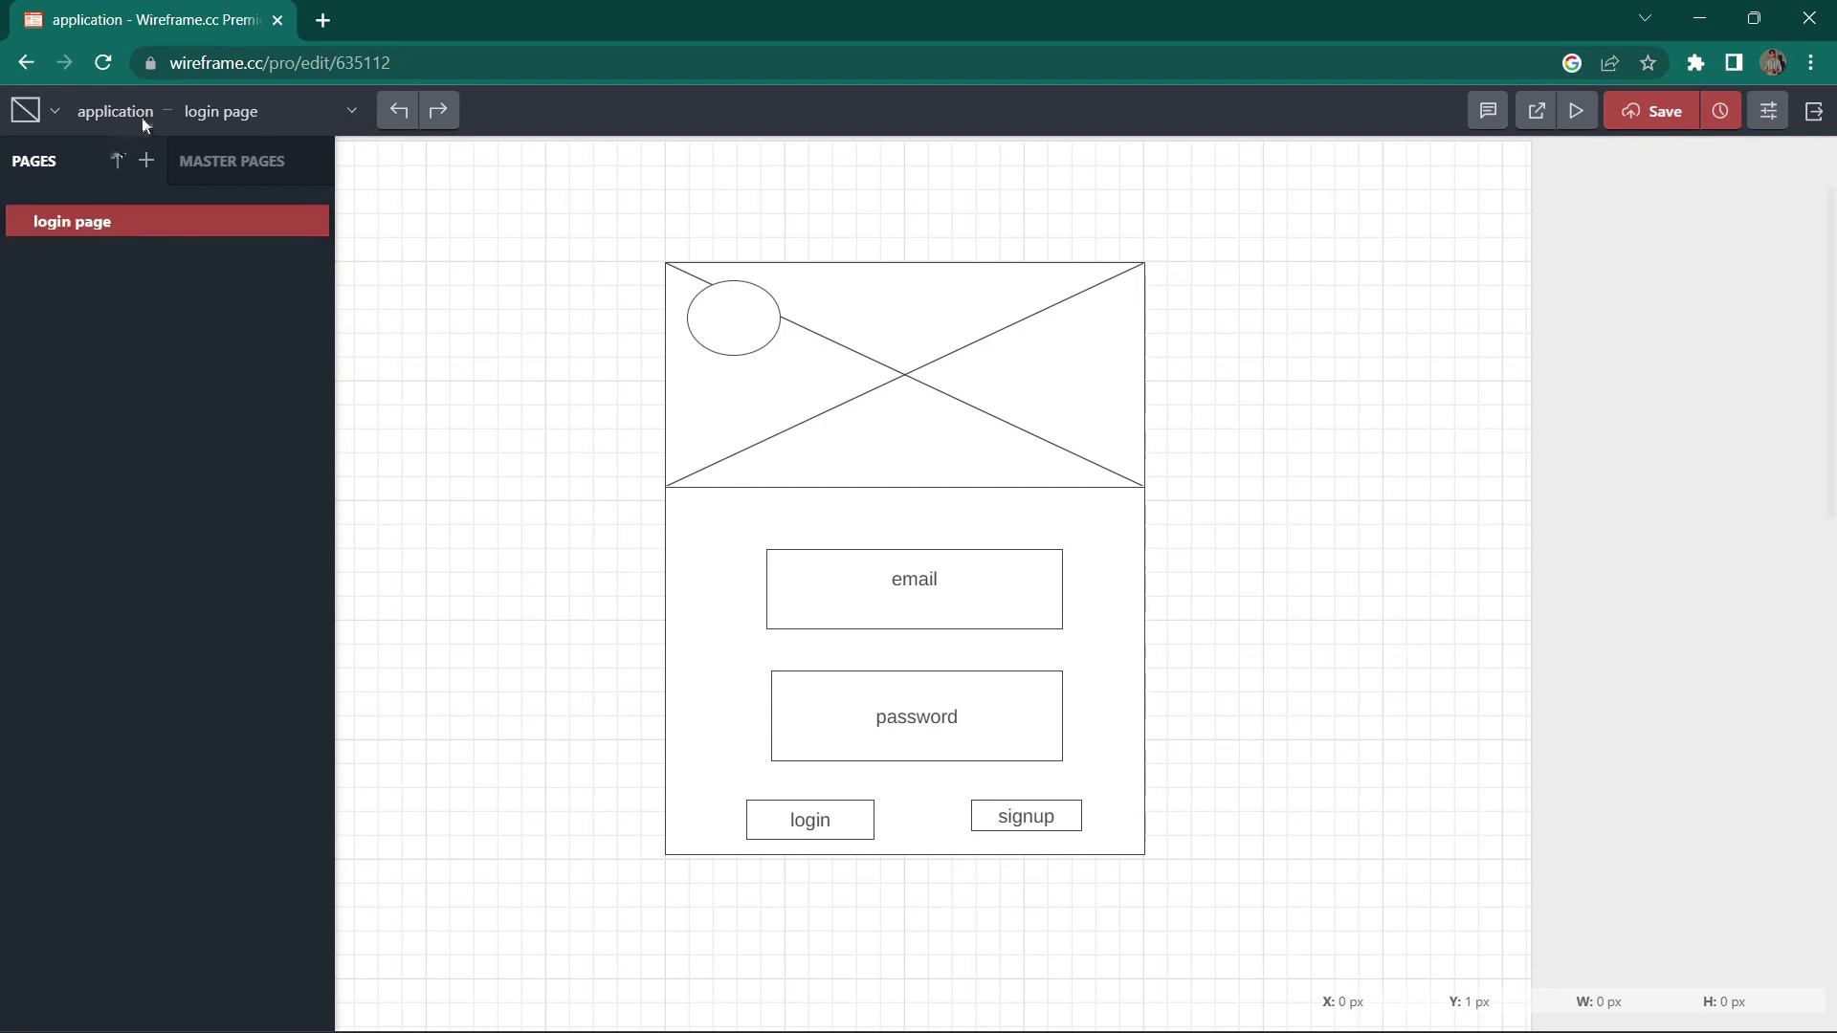
Step: Add a new page named homepage
click(146, 162)
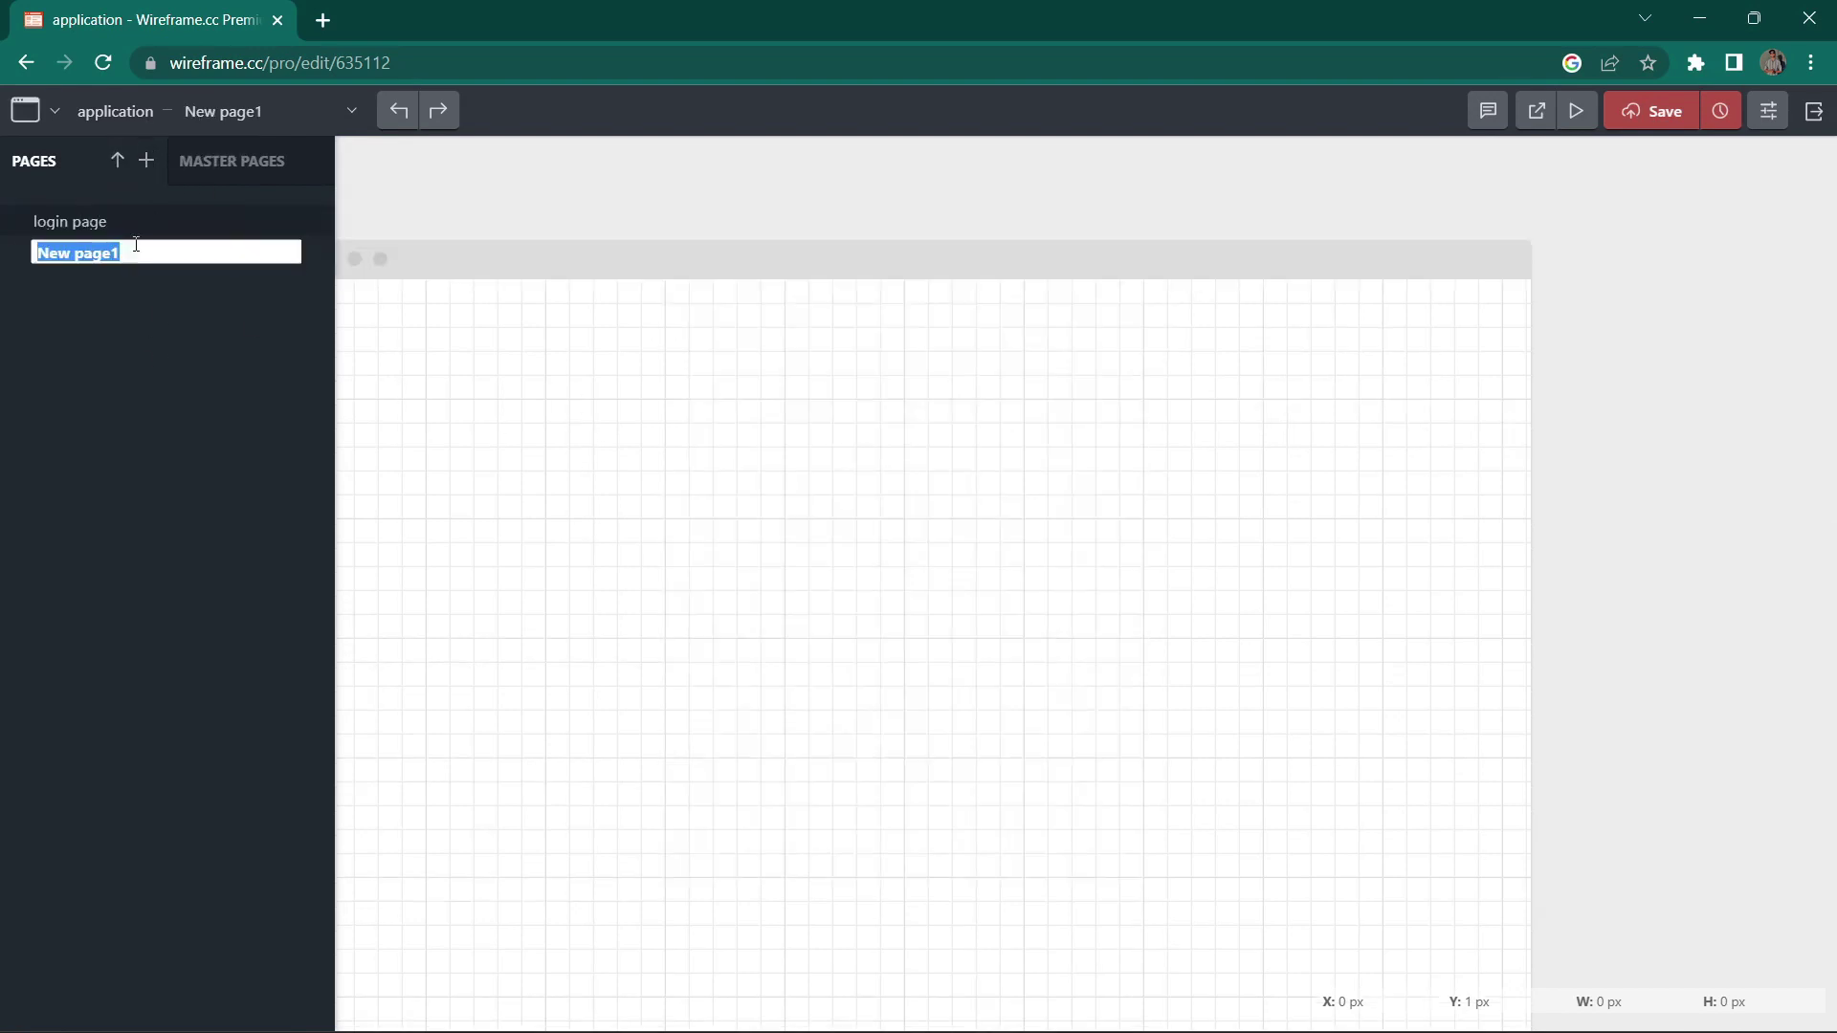
text(hom)
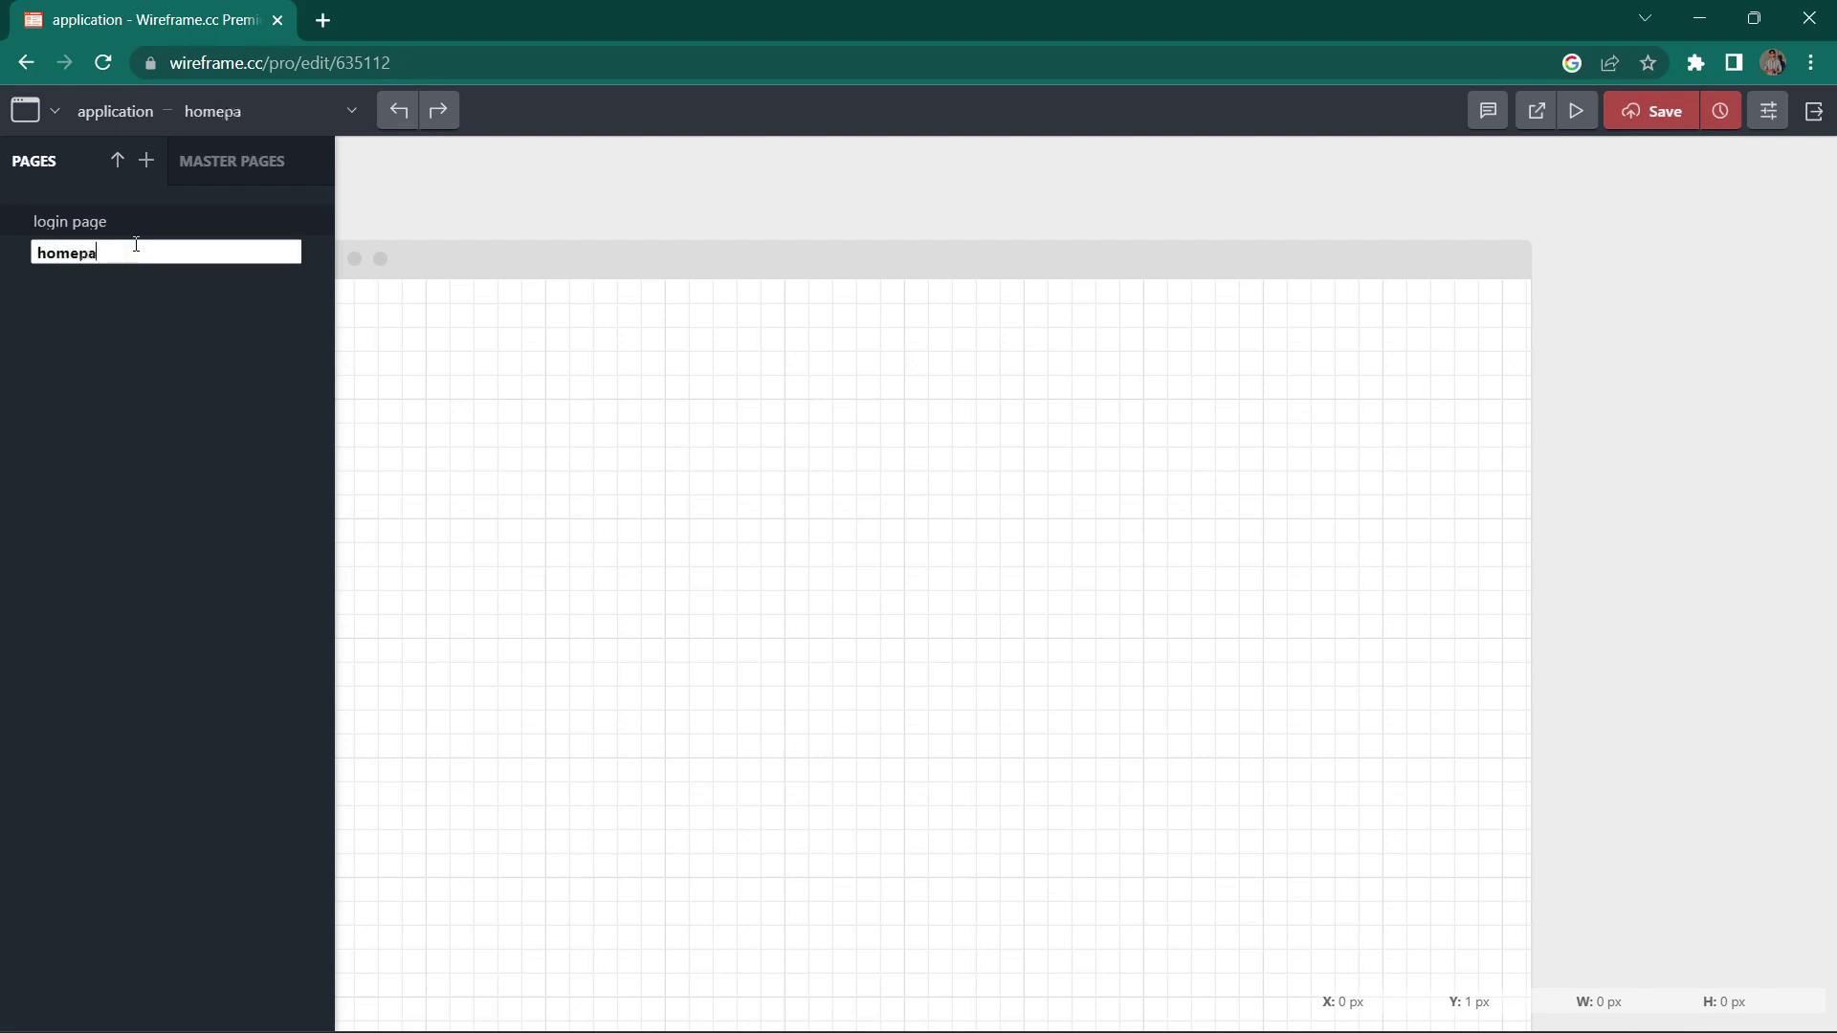
key(Return)
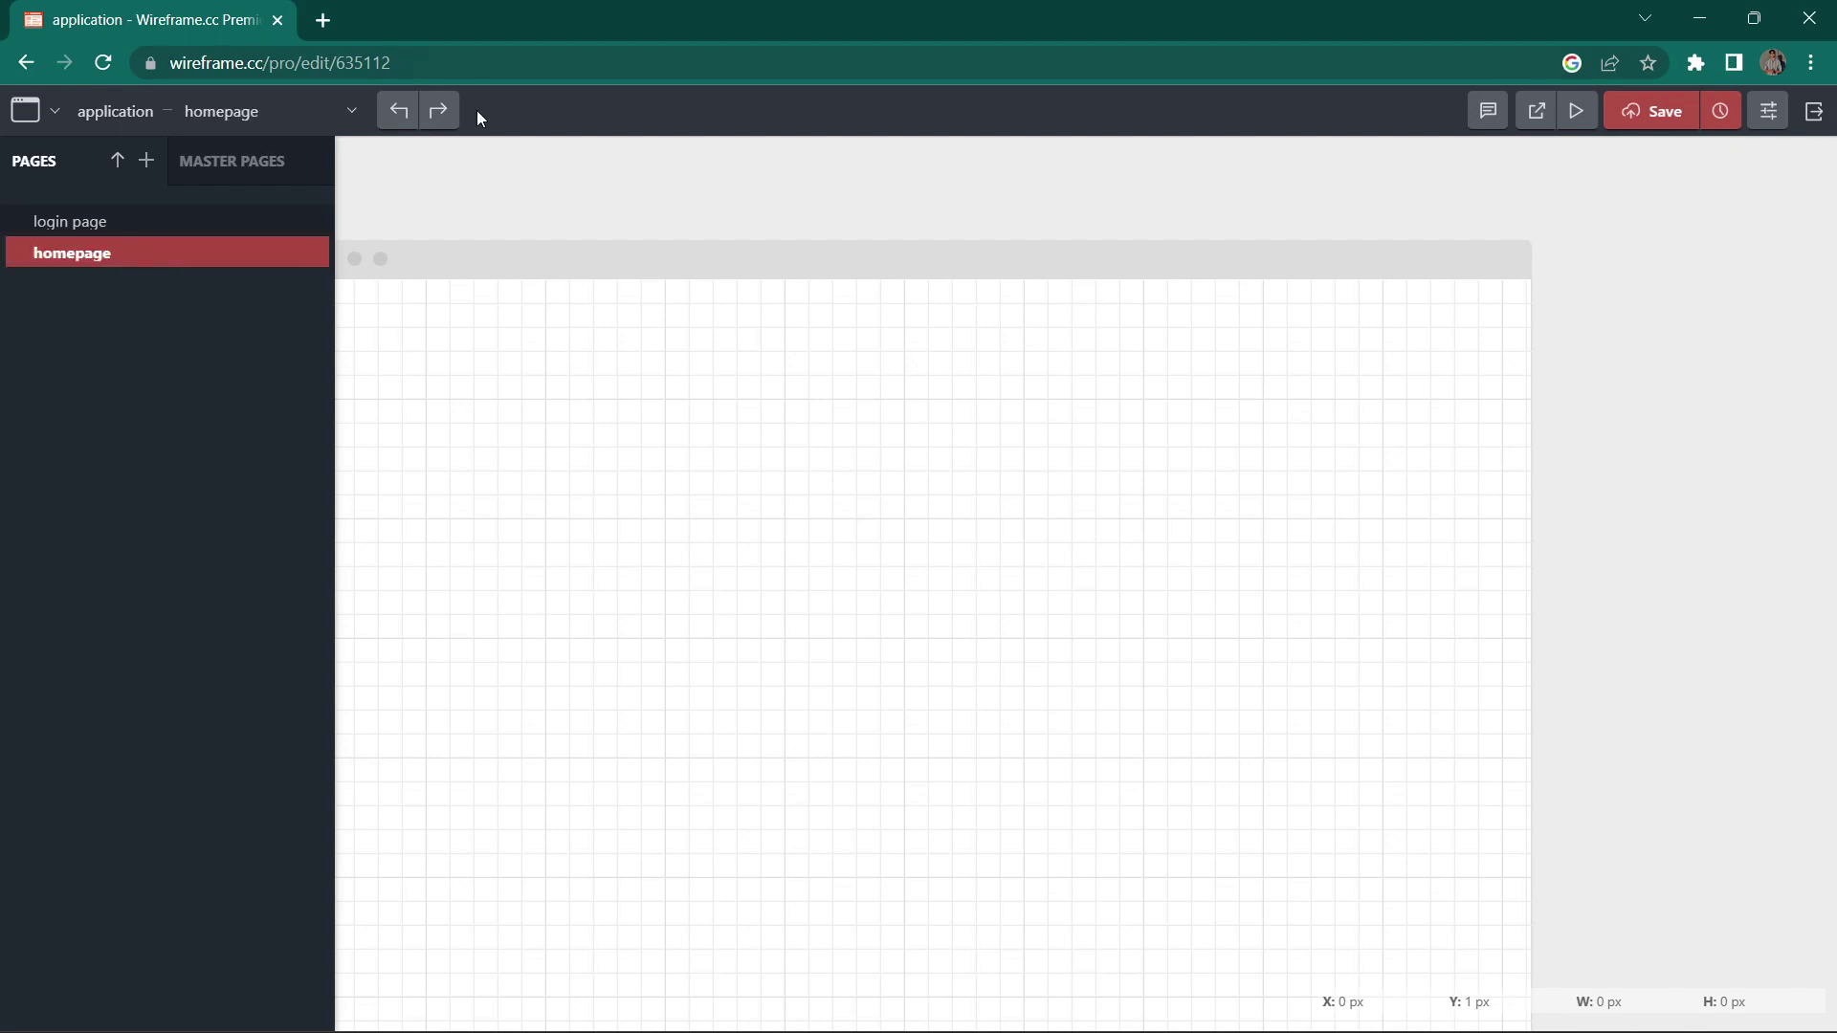
click(25, 110)
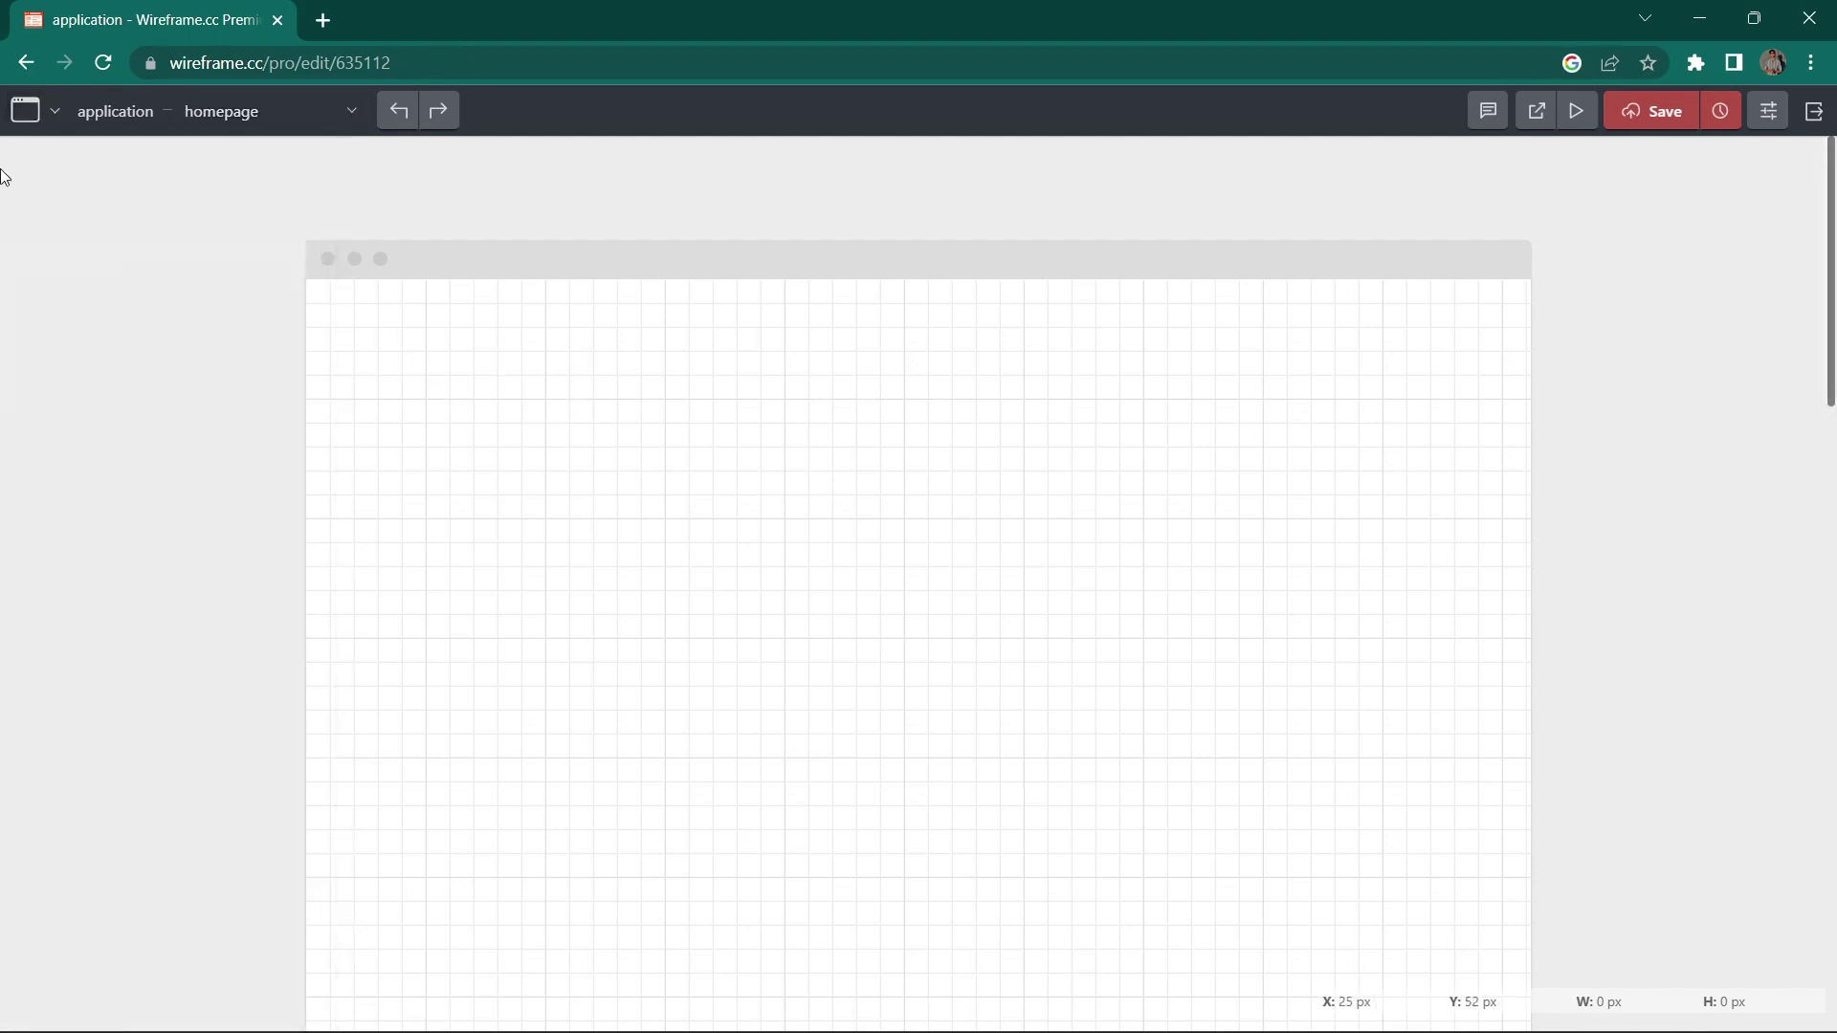
Step: Remove the homepage's browser frame and draw a tall outlined box for the layout
click(54, 111)
click(46, 182)
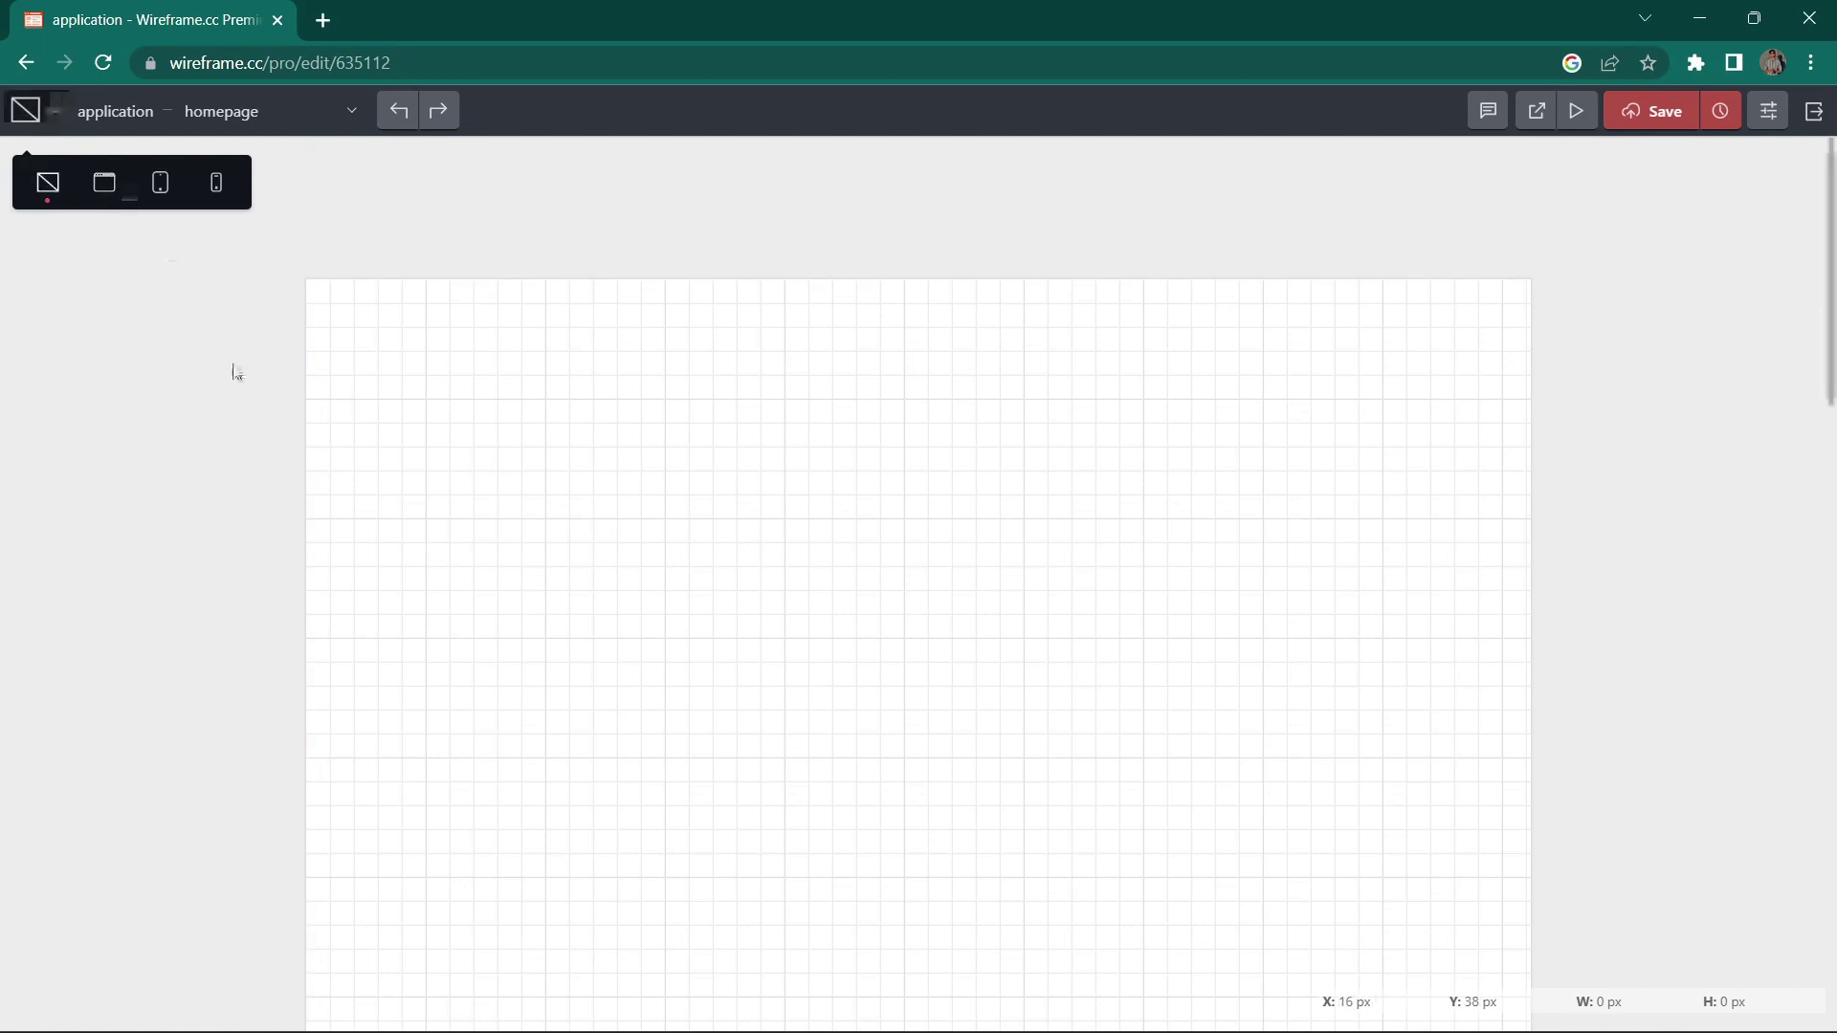
mouse_move(608, 399)
mouse_down()
mouse_move(1165, 1029)
mouse_move(1028, 1016)
mouse_up()
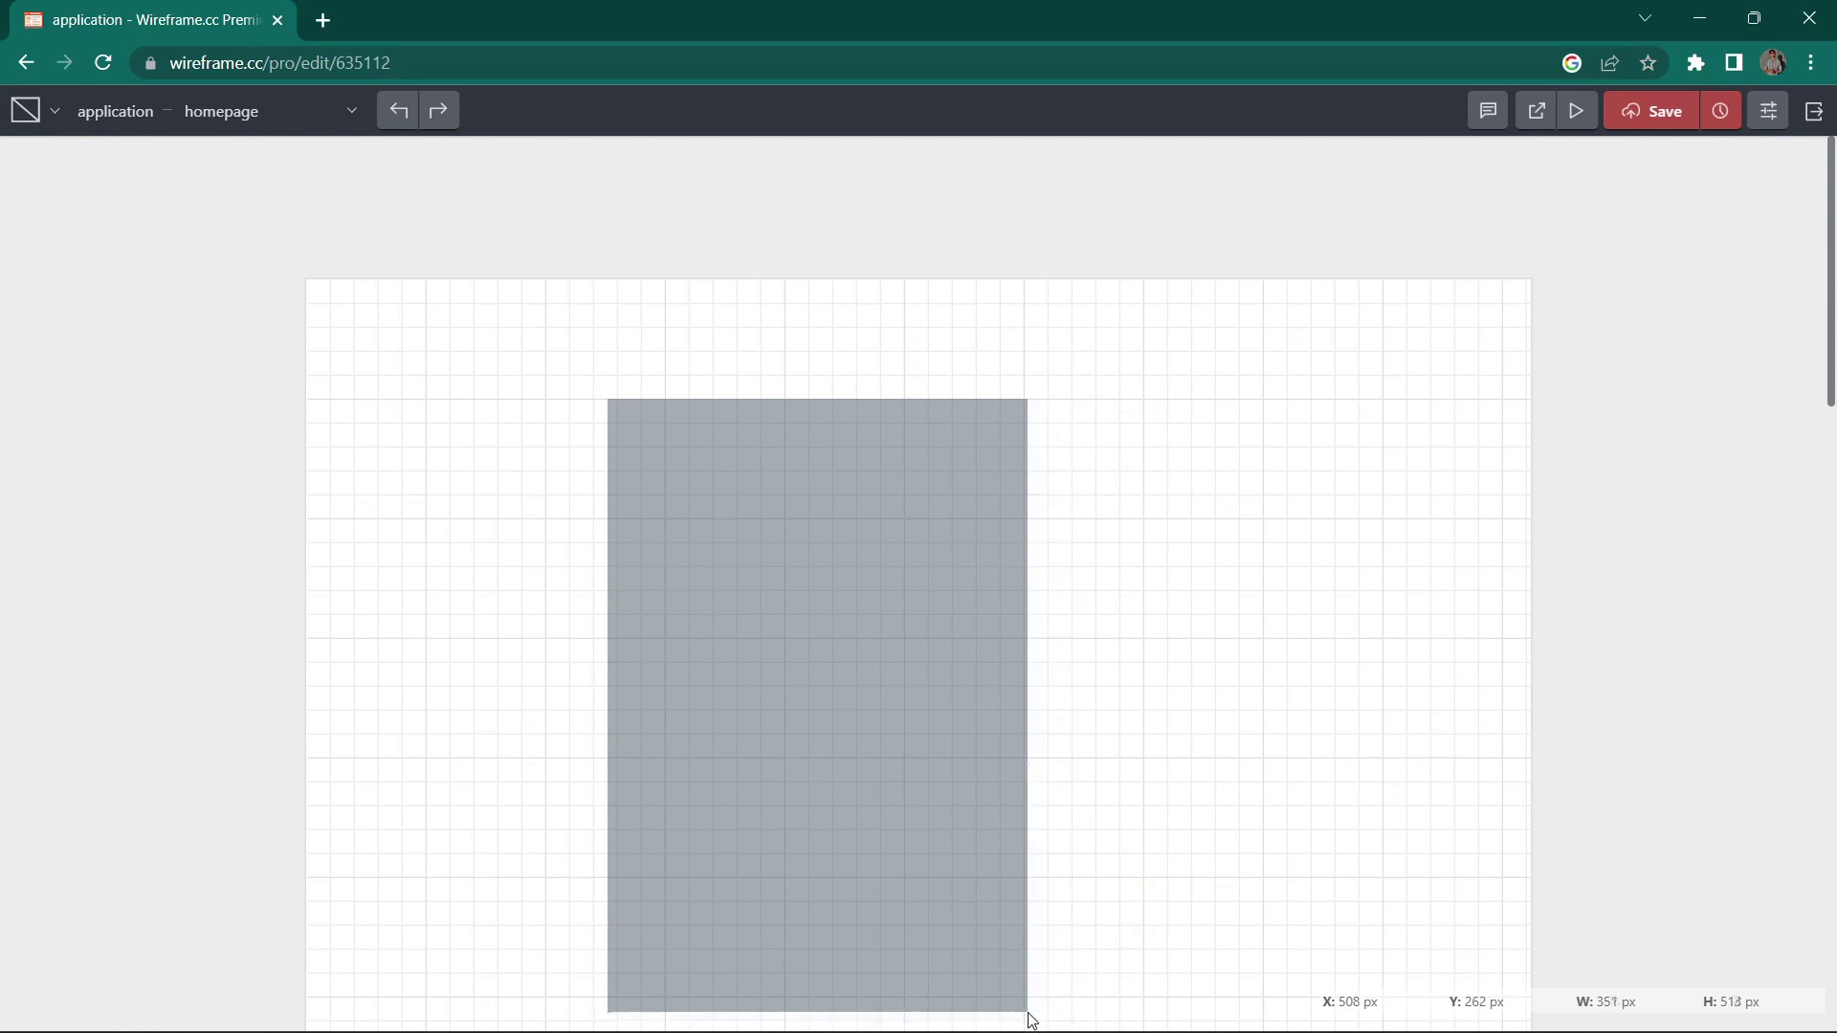
click(603, 357)
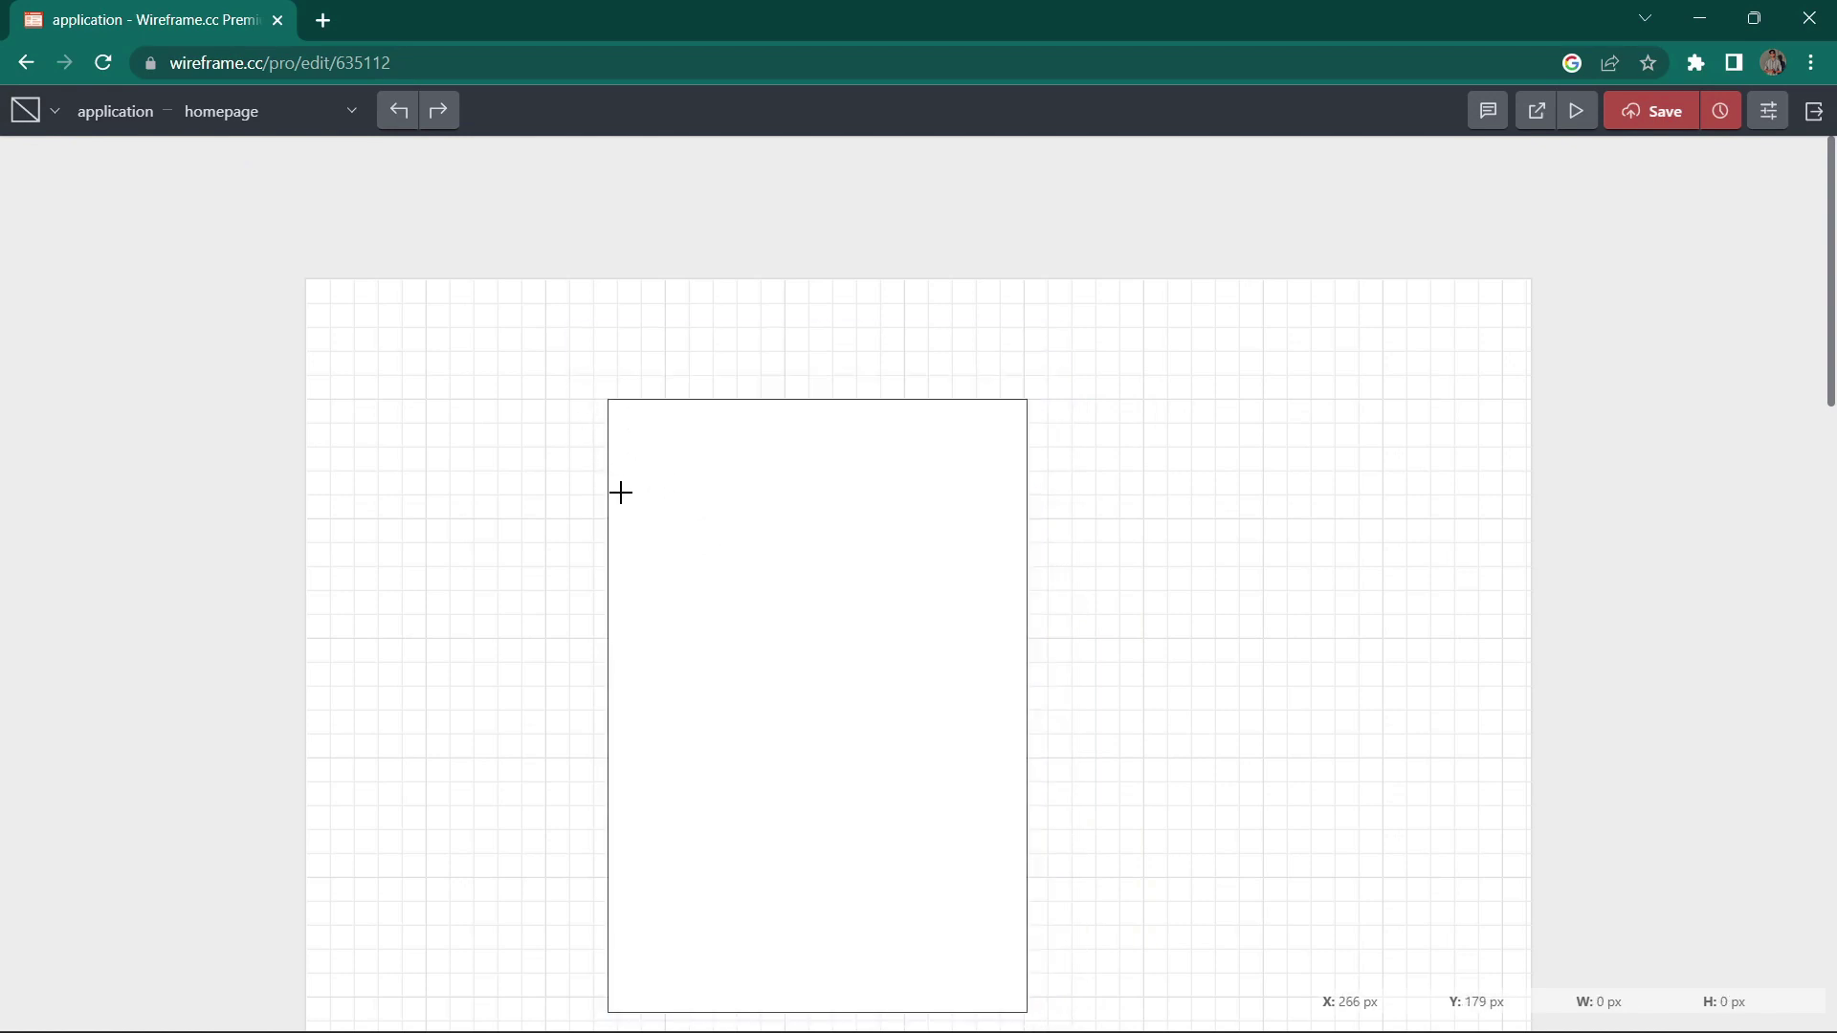
Step: Add a paragraph text block at the top of the box and draw an area below it
drag(615, 435, 888, 735)
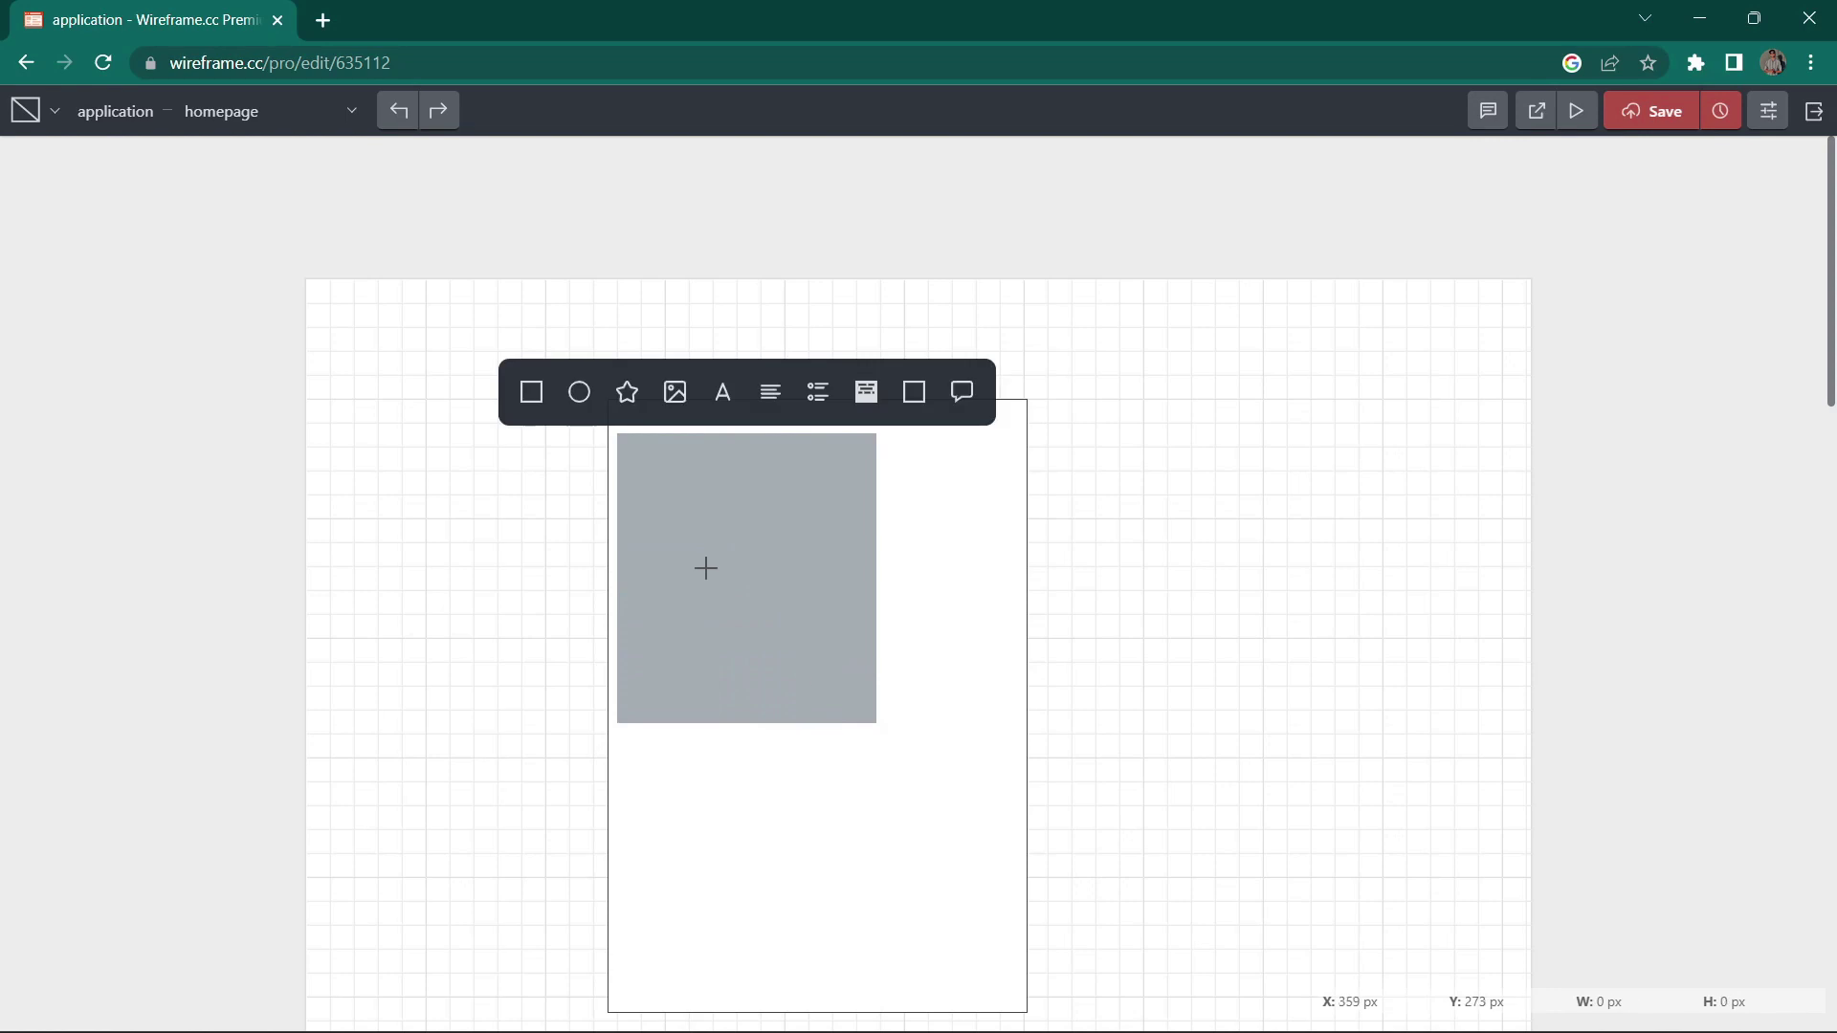
click(783, 397)
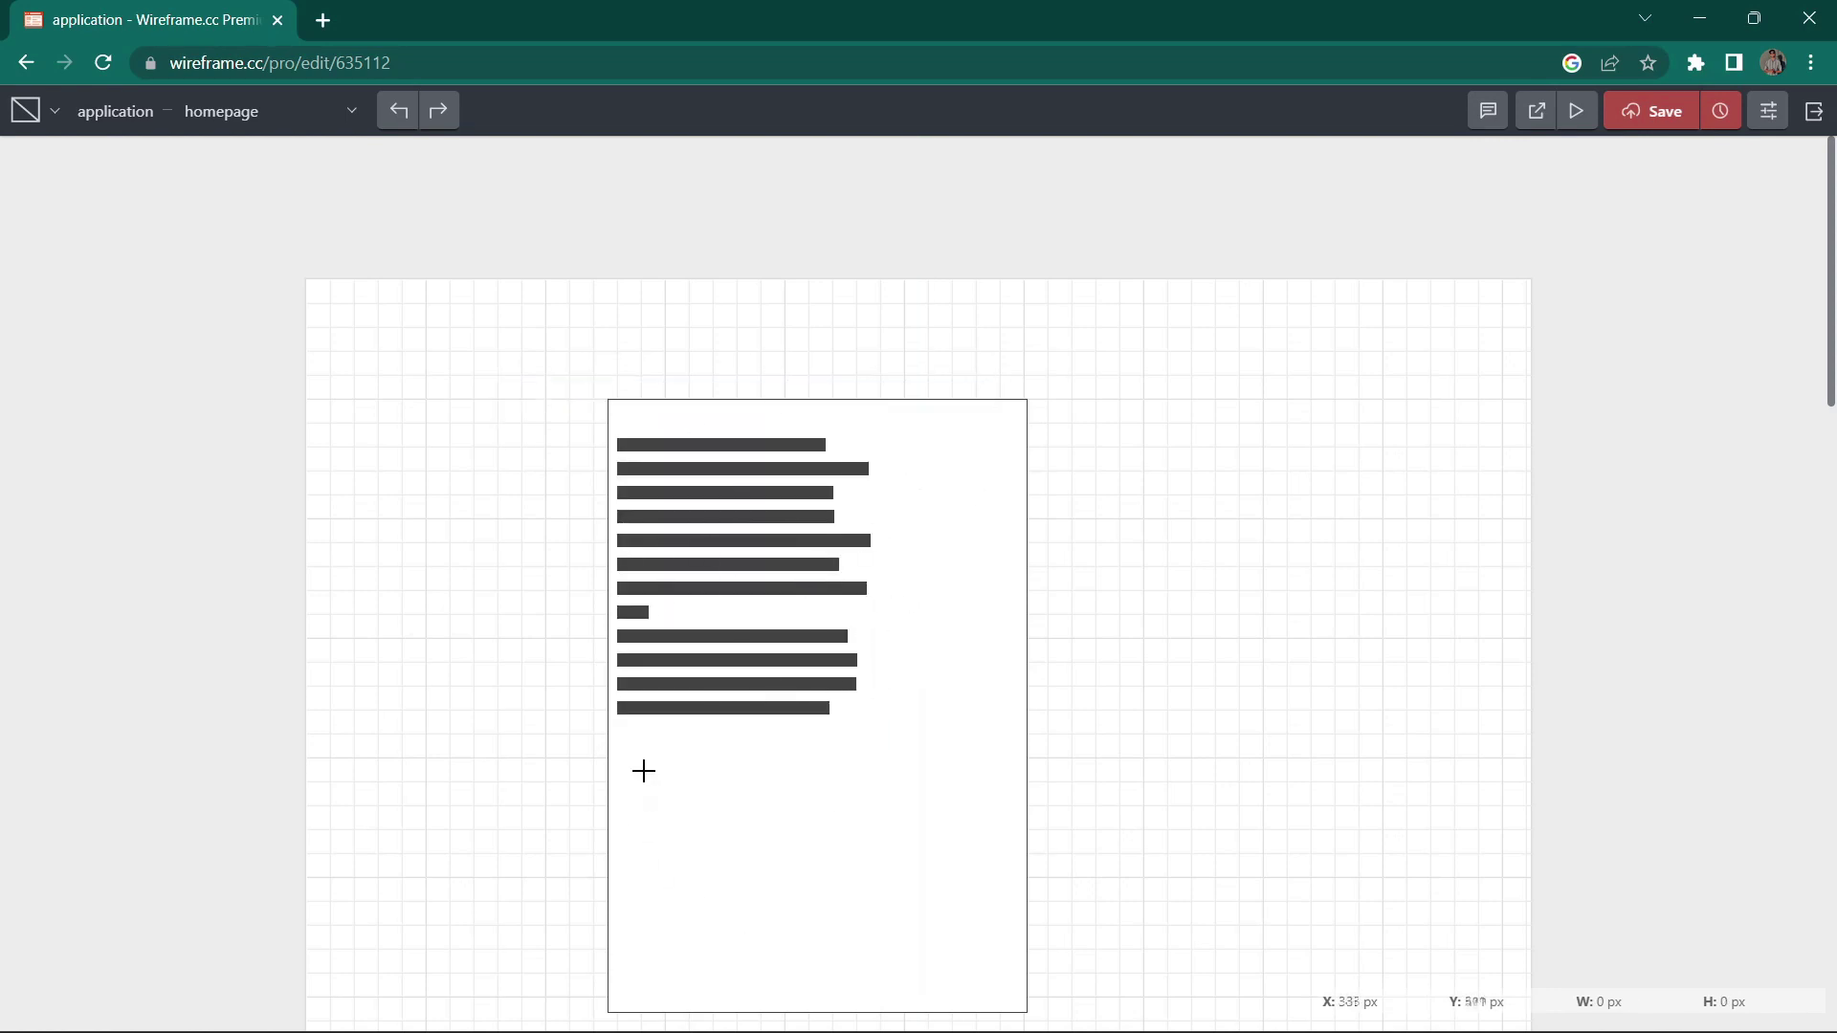
drag(644, 772, 904, 925)
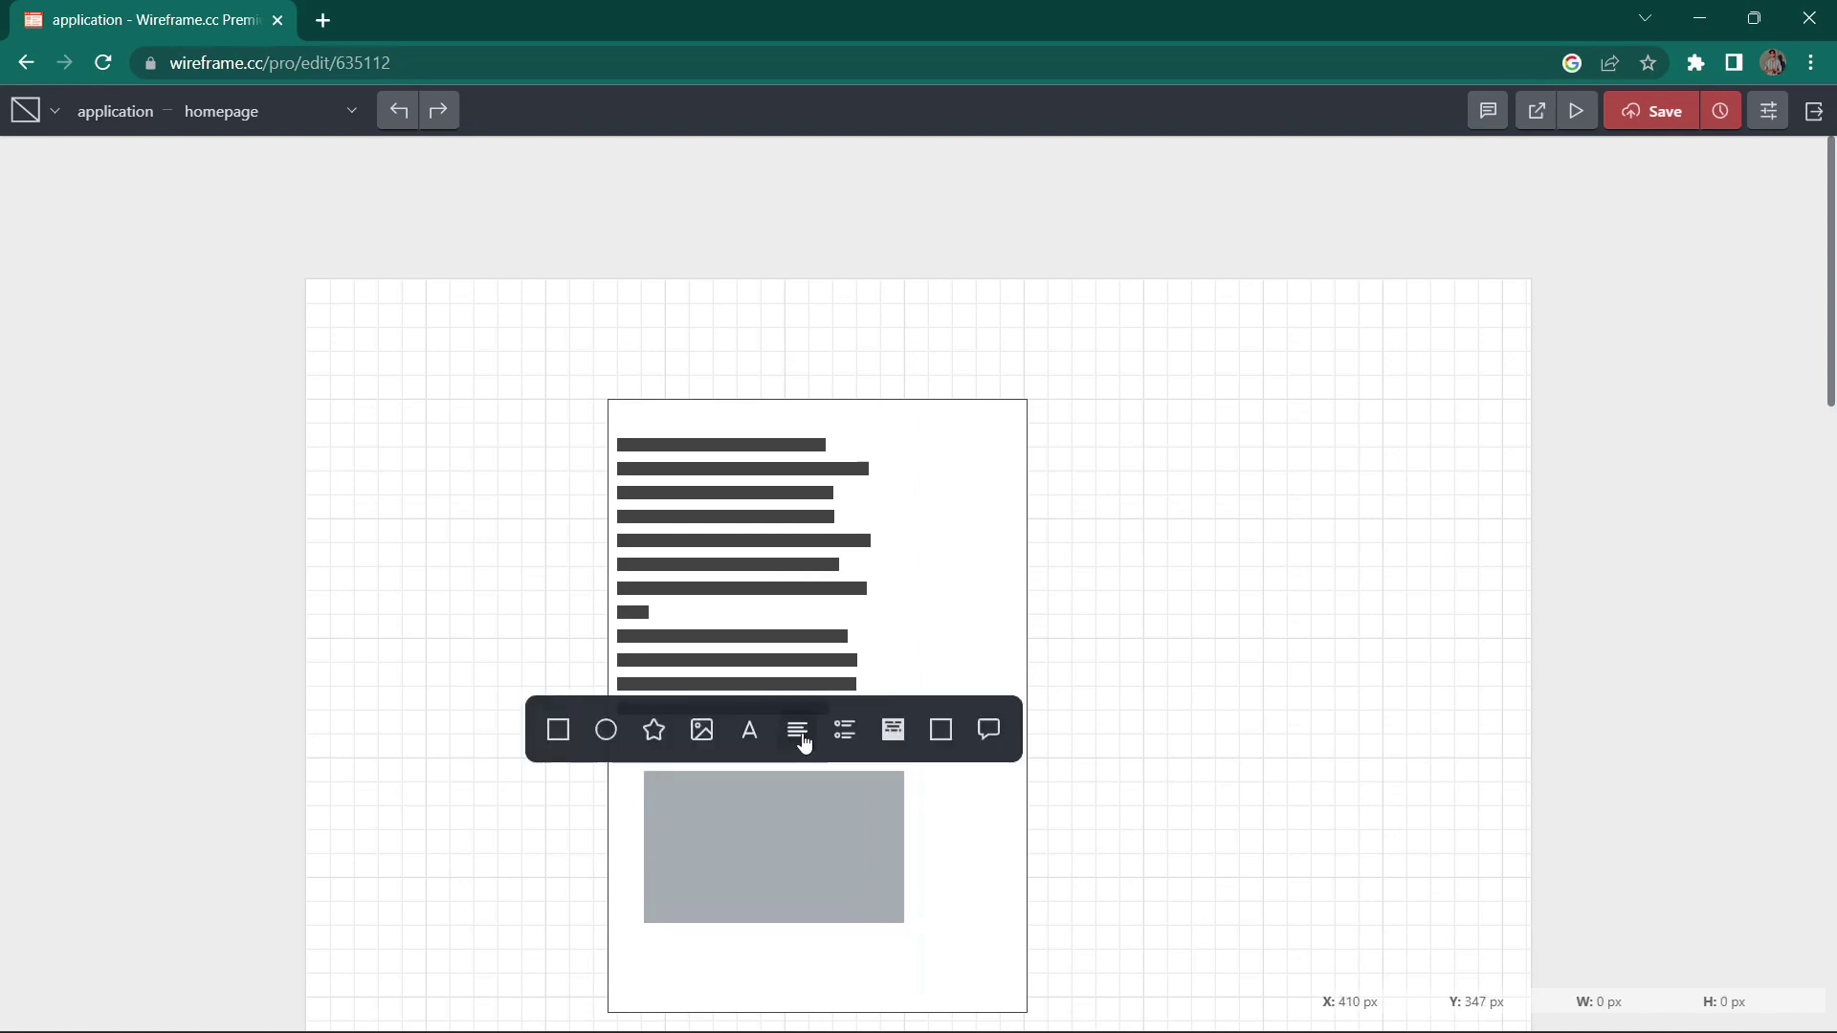
Step: Make the area under the paragraph an image placeholder and add a bulleted list beside the text
click(704, 733)
scroll(1001, 771, down, 3)
scroll(918, 628, up, 1)
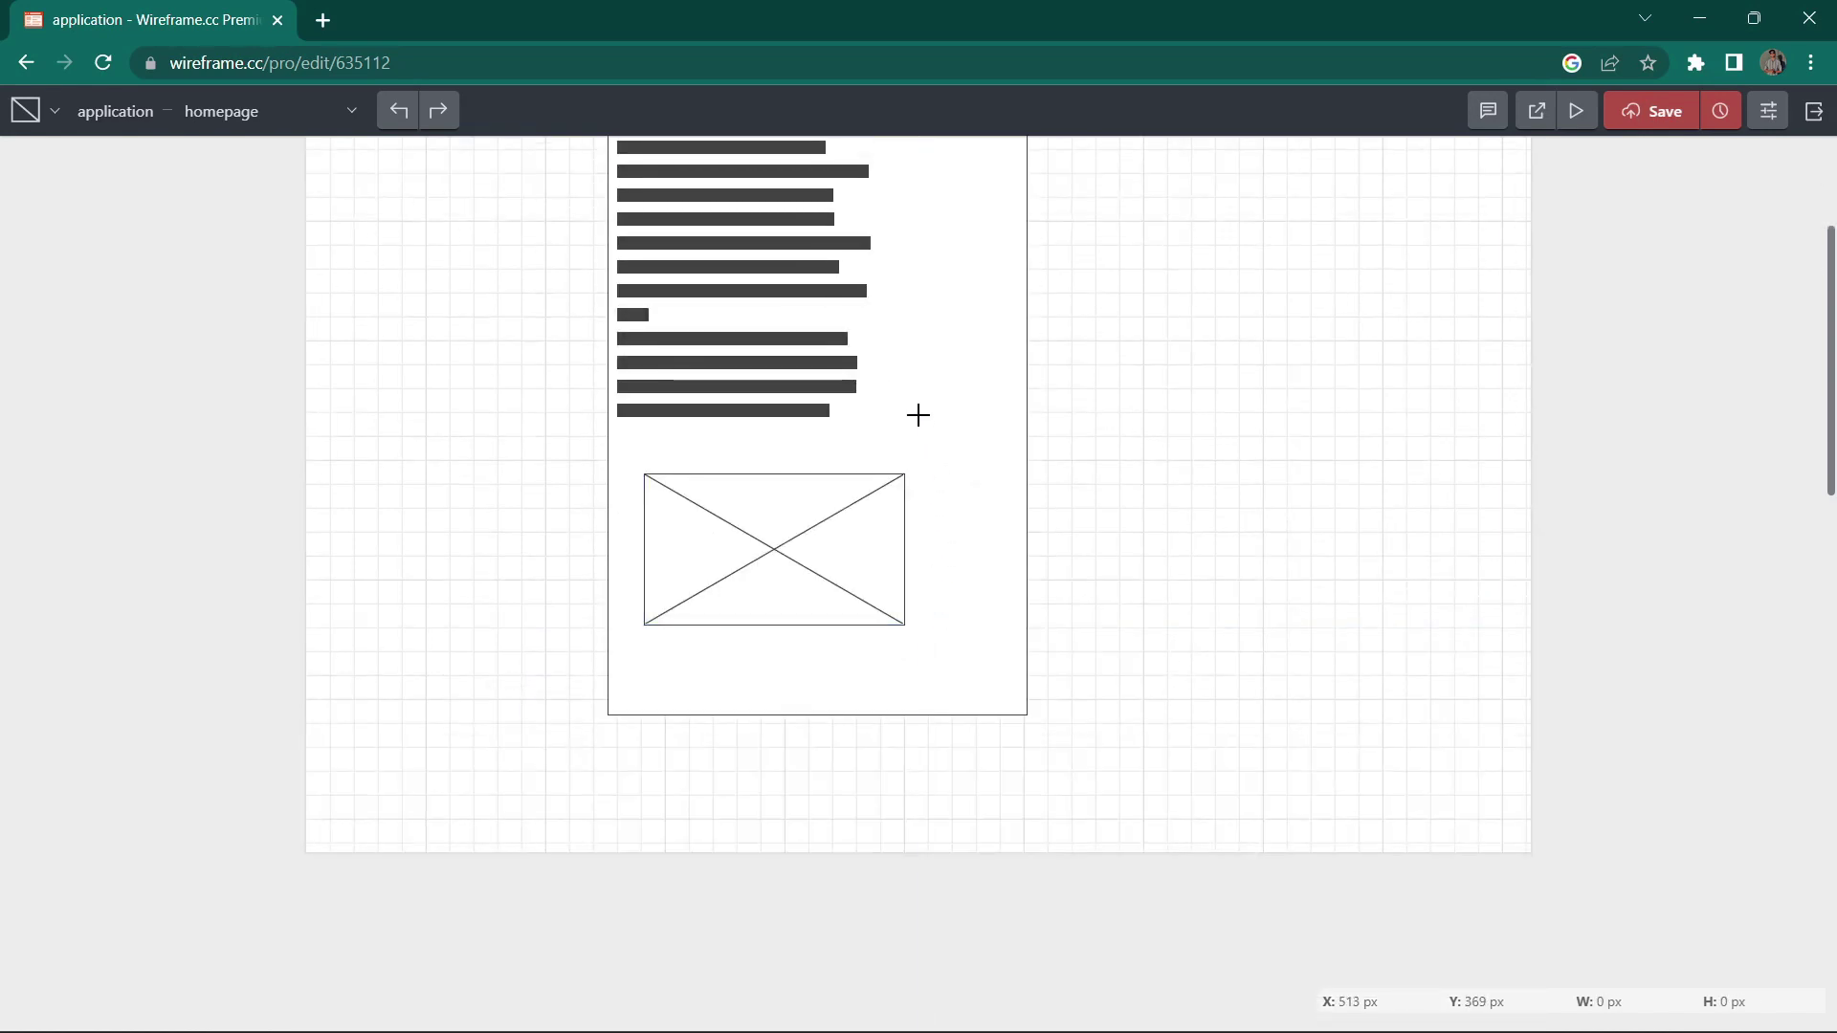
drag(889, 379, 993, 466)
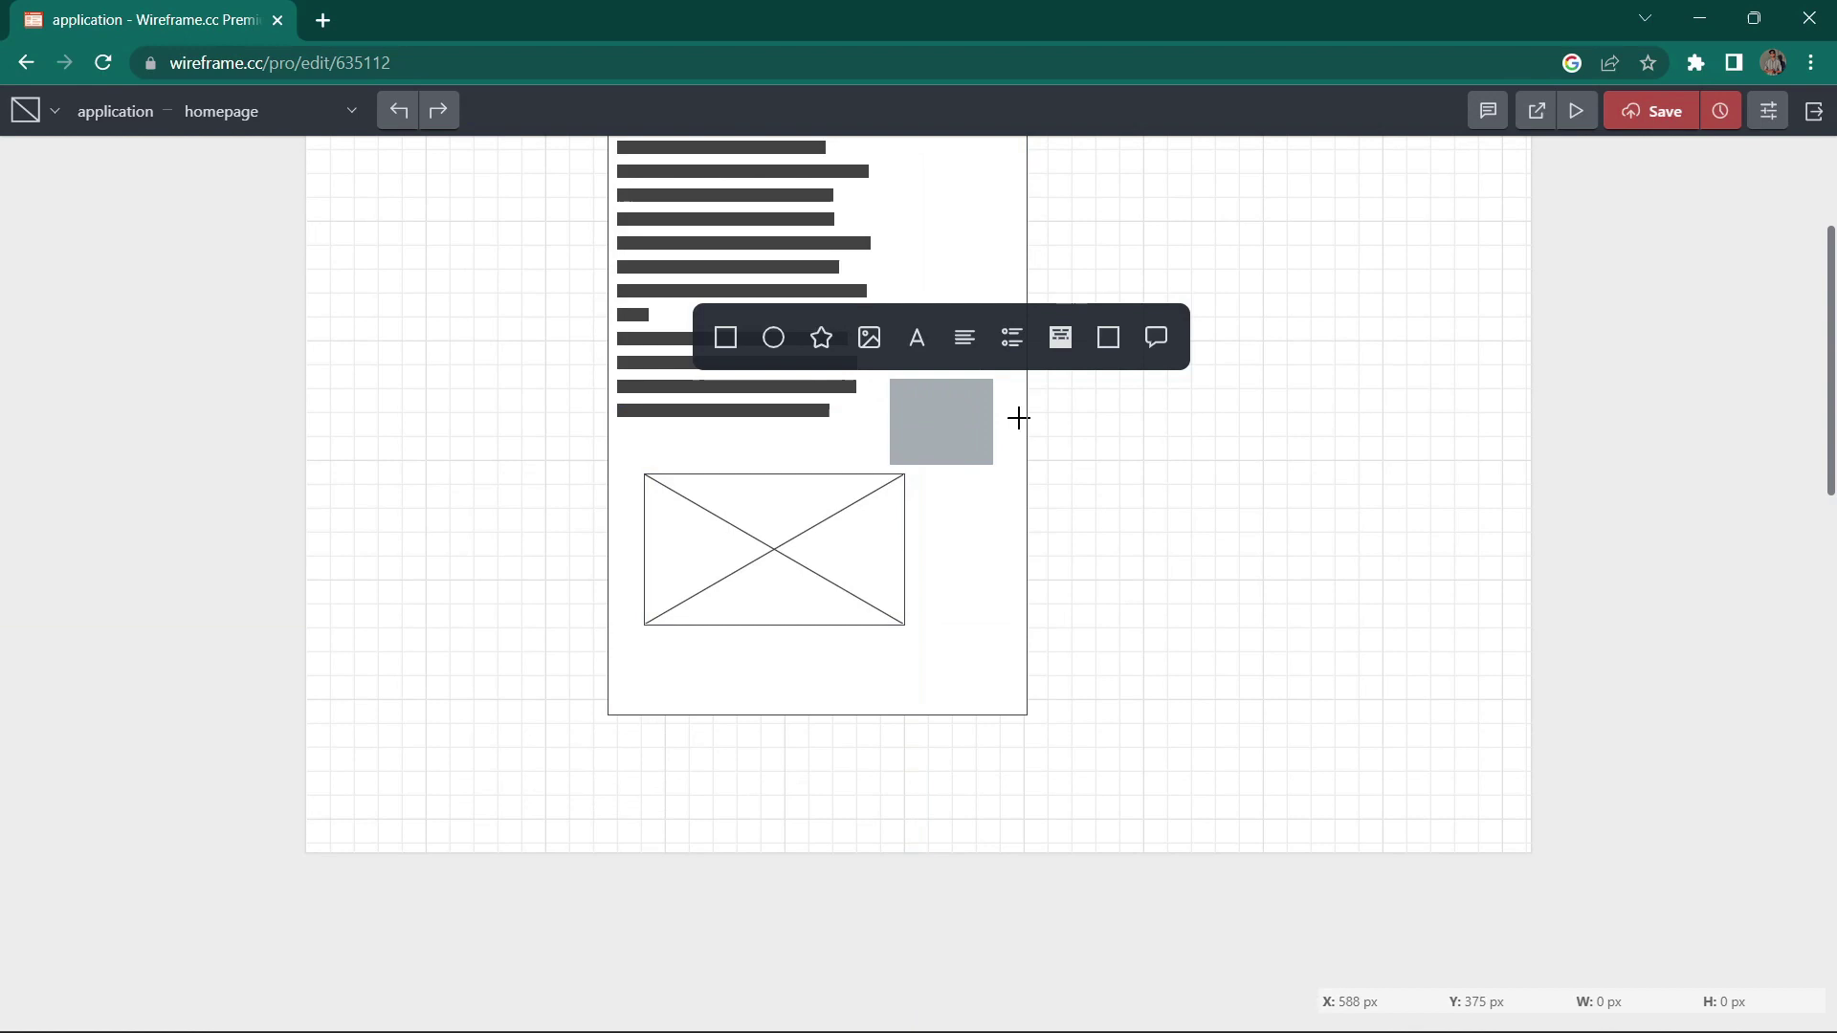
click(1016, 346)
Step: Add a top-right annotation note reading 'hello aniwdawffawfaszf' and toggle annotation visibility
scroll(924, 344, up, 2)
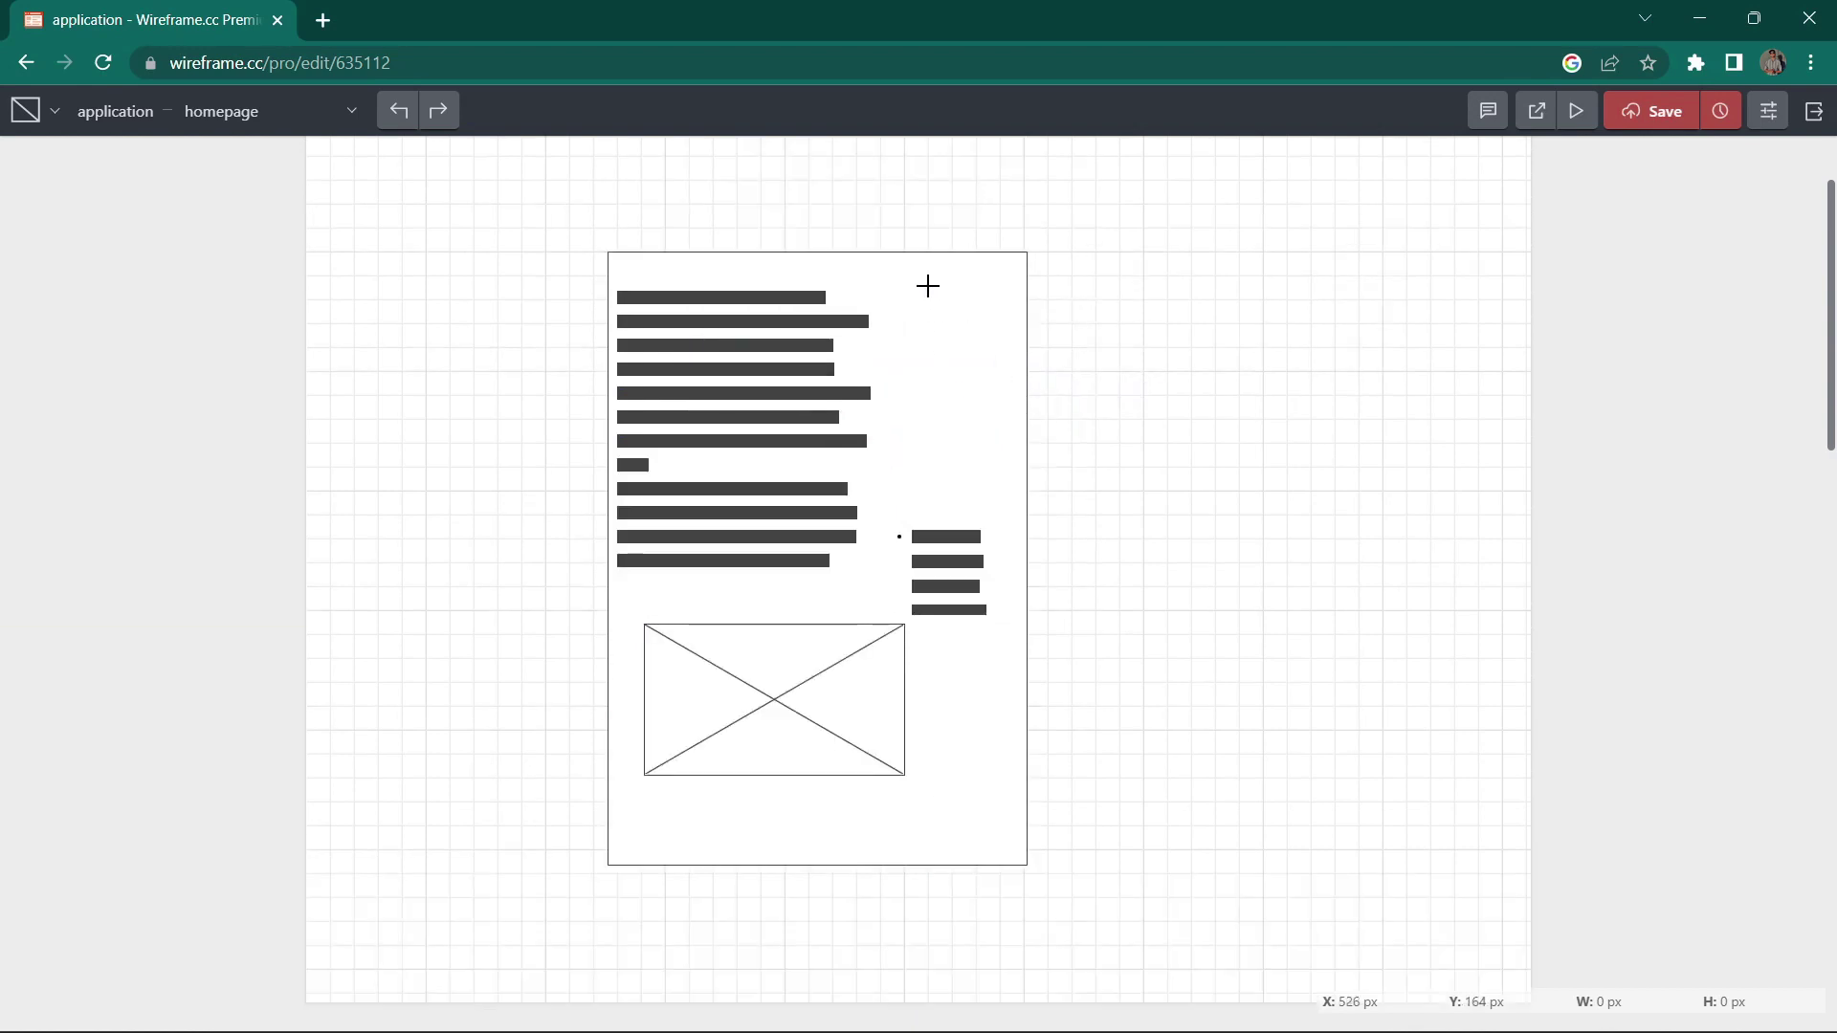
drag(890, 239, 1020, 349)
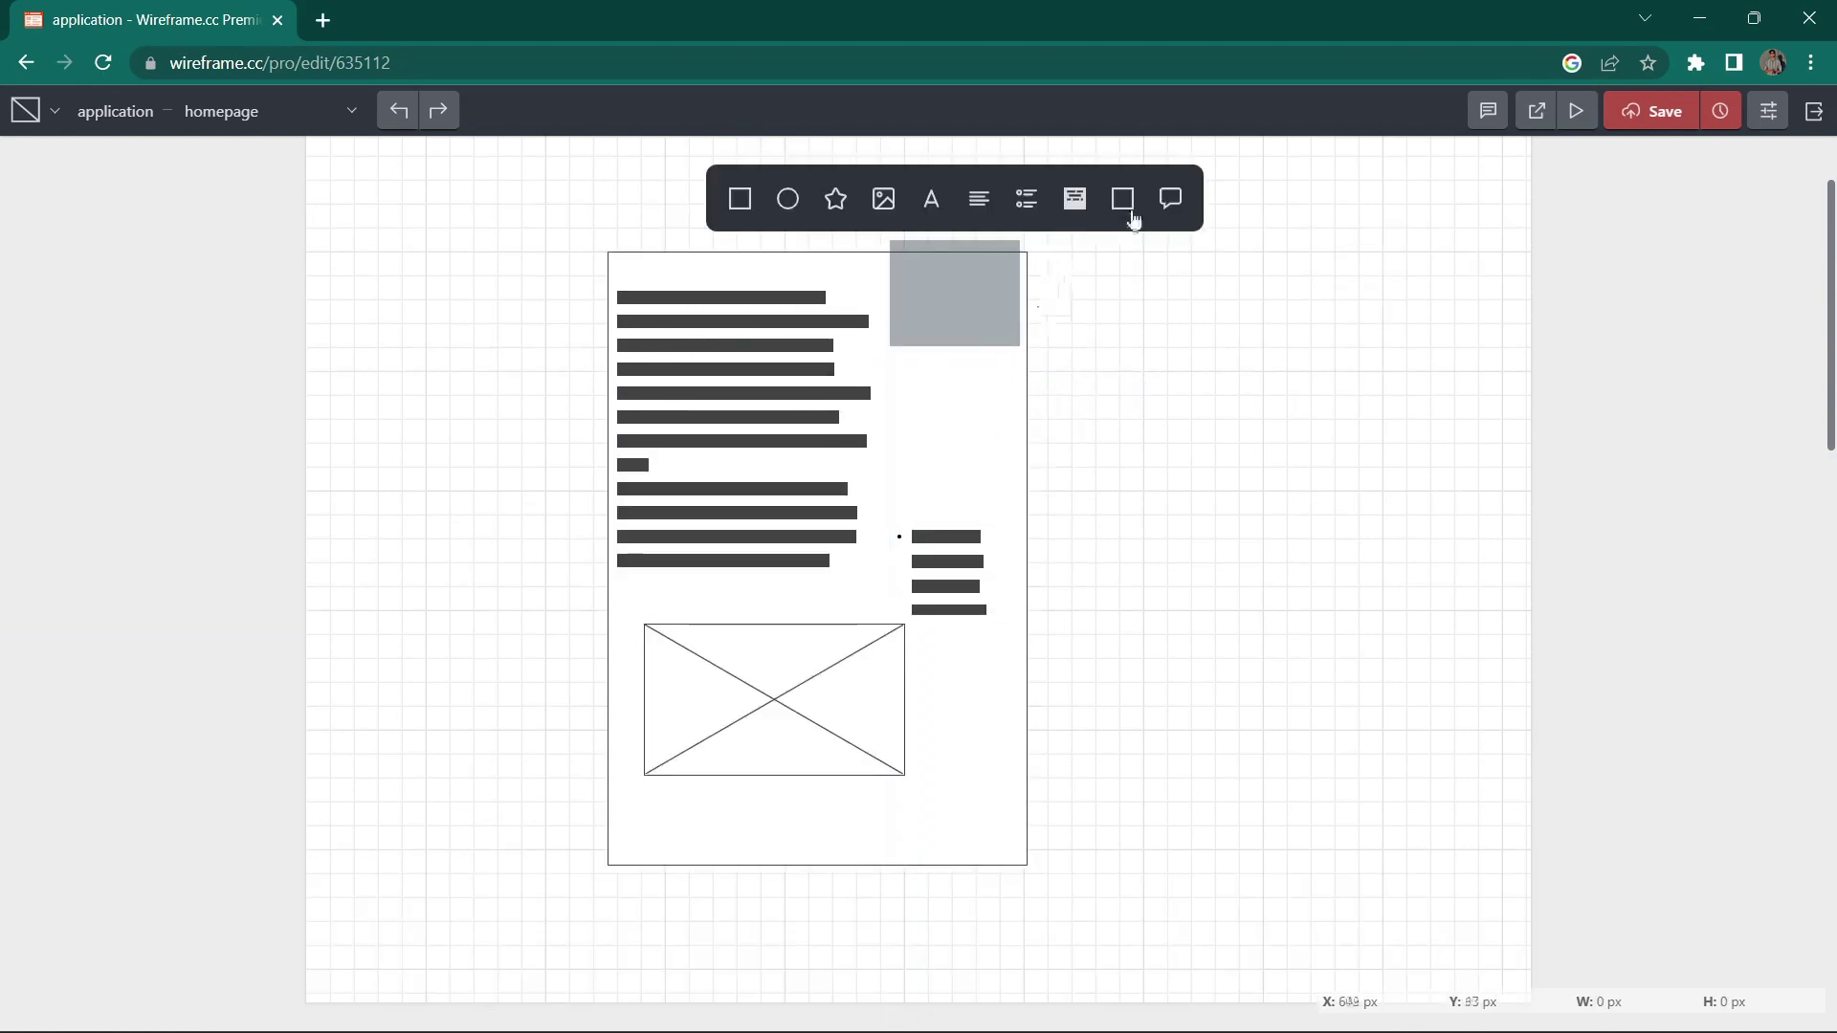
click(1171, 203)
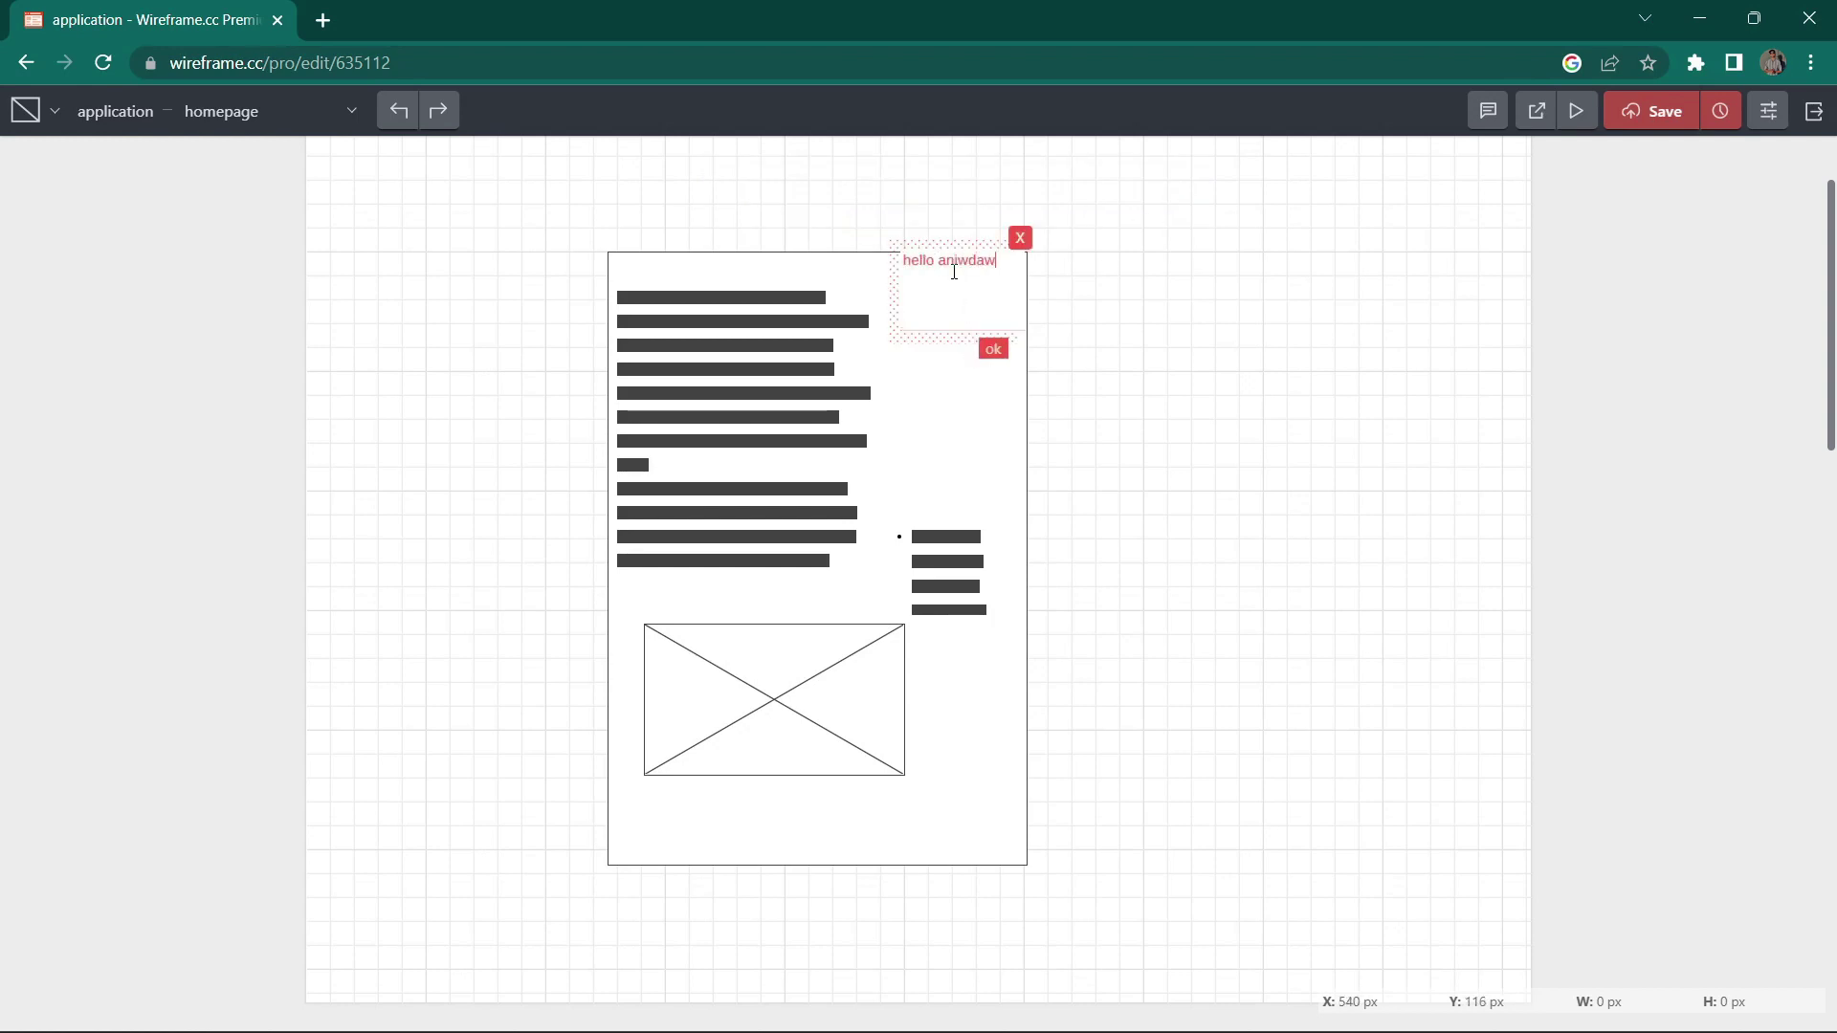
text(hello aniwdawffawfaszf)
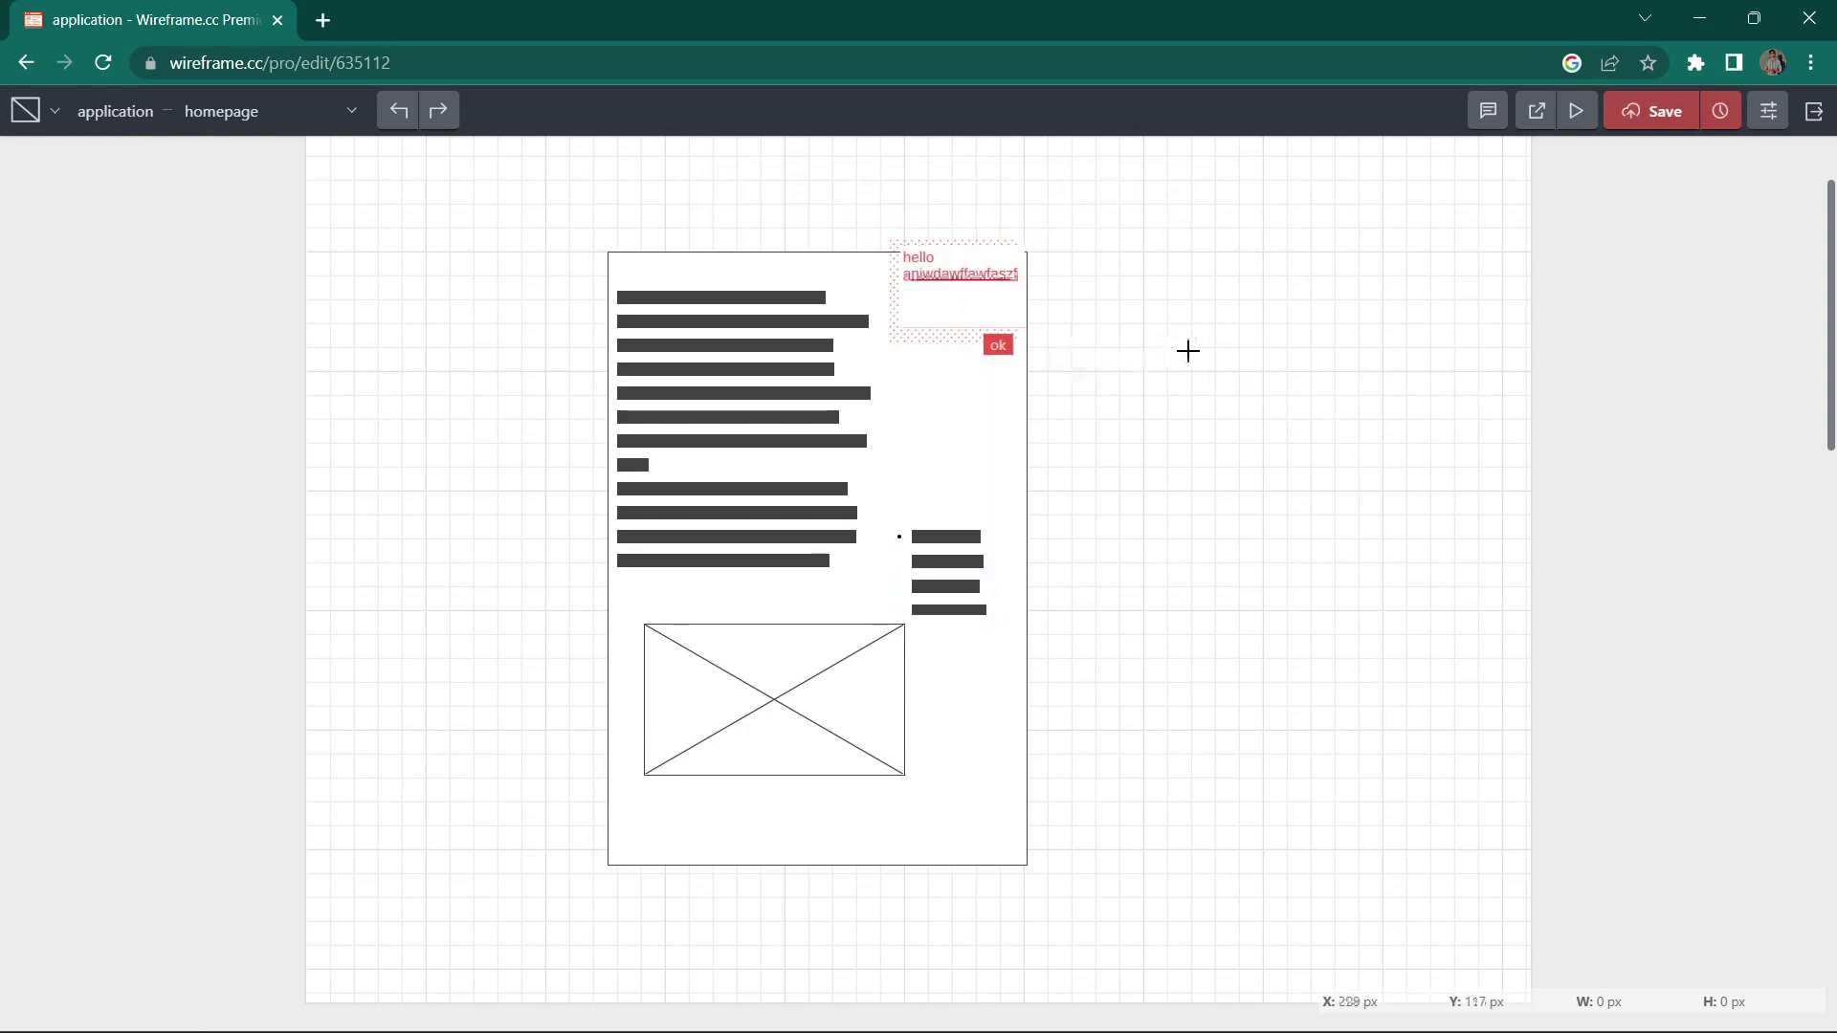
click(1490, 111)
click(1492, 113)
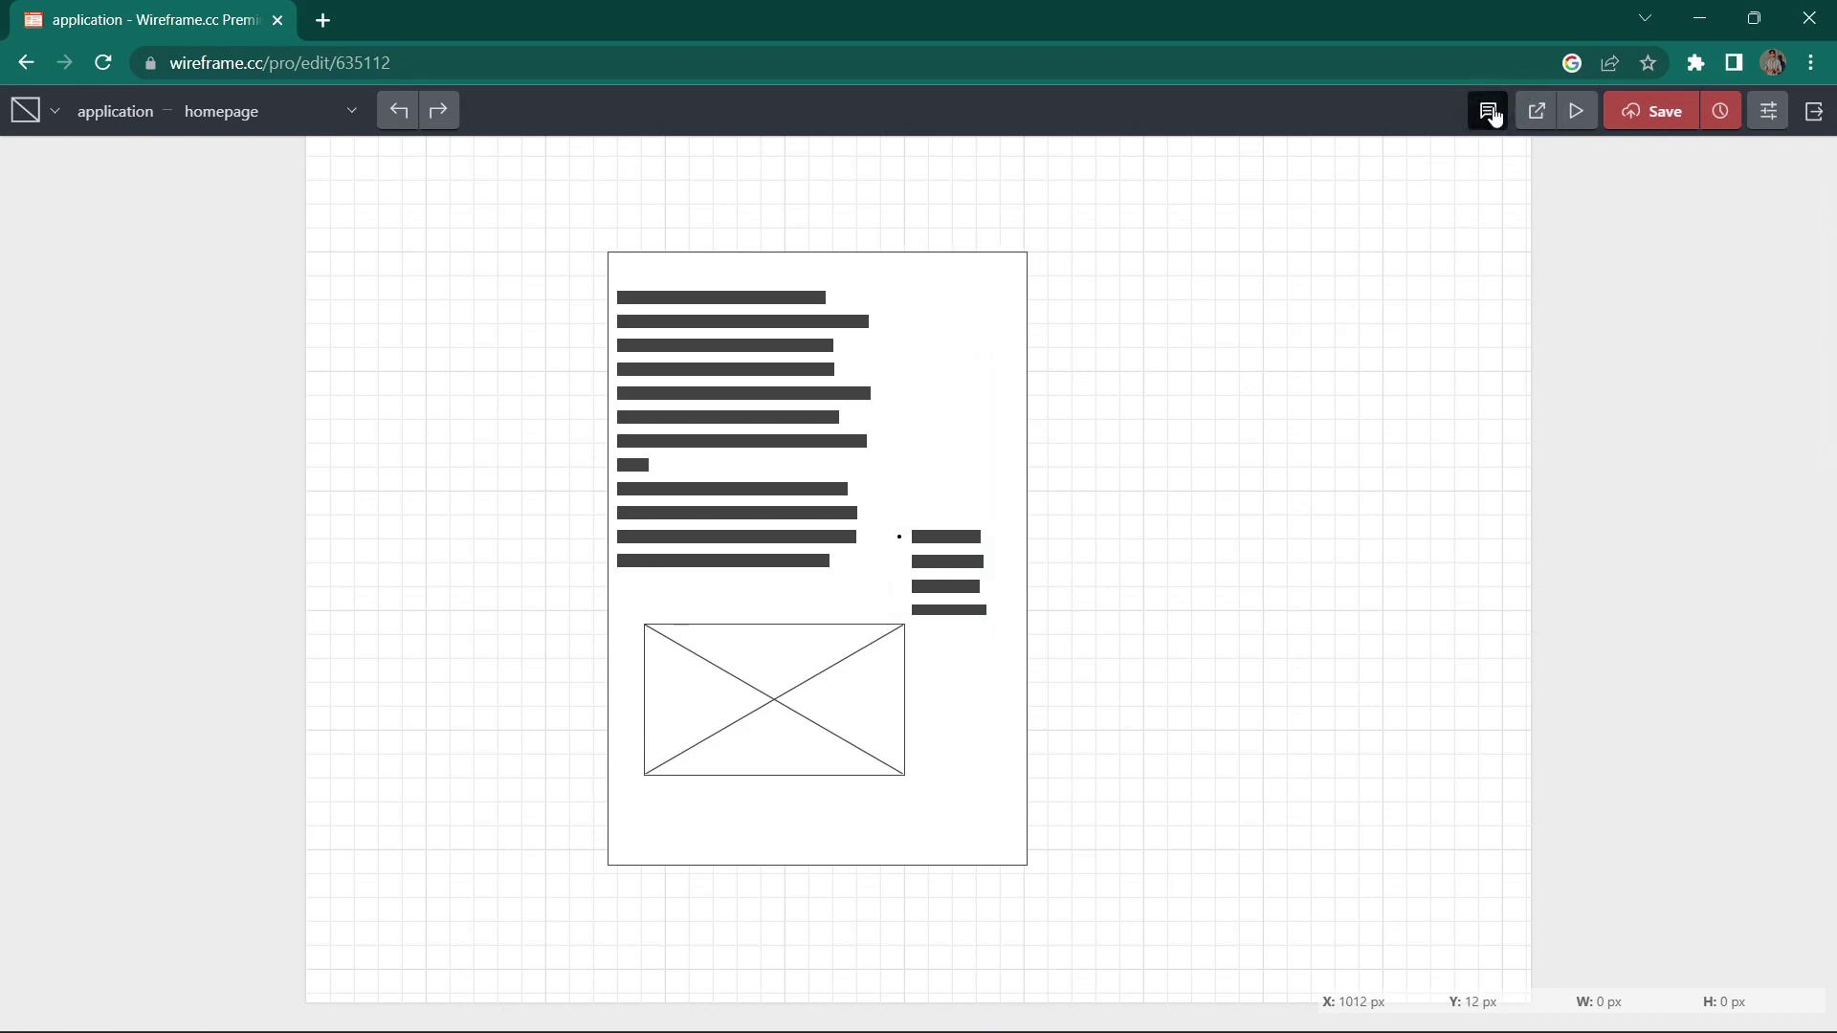
click(1490, 111)
click(1490, 111)
click(1490, 111)
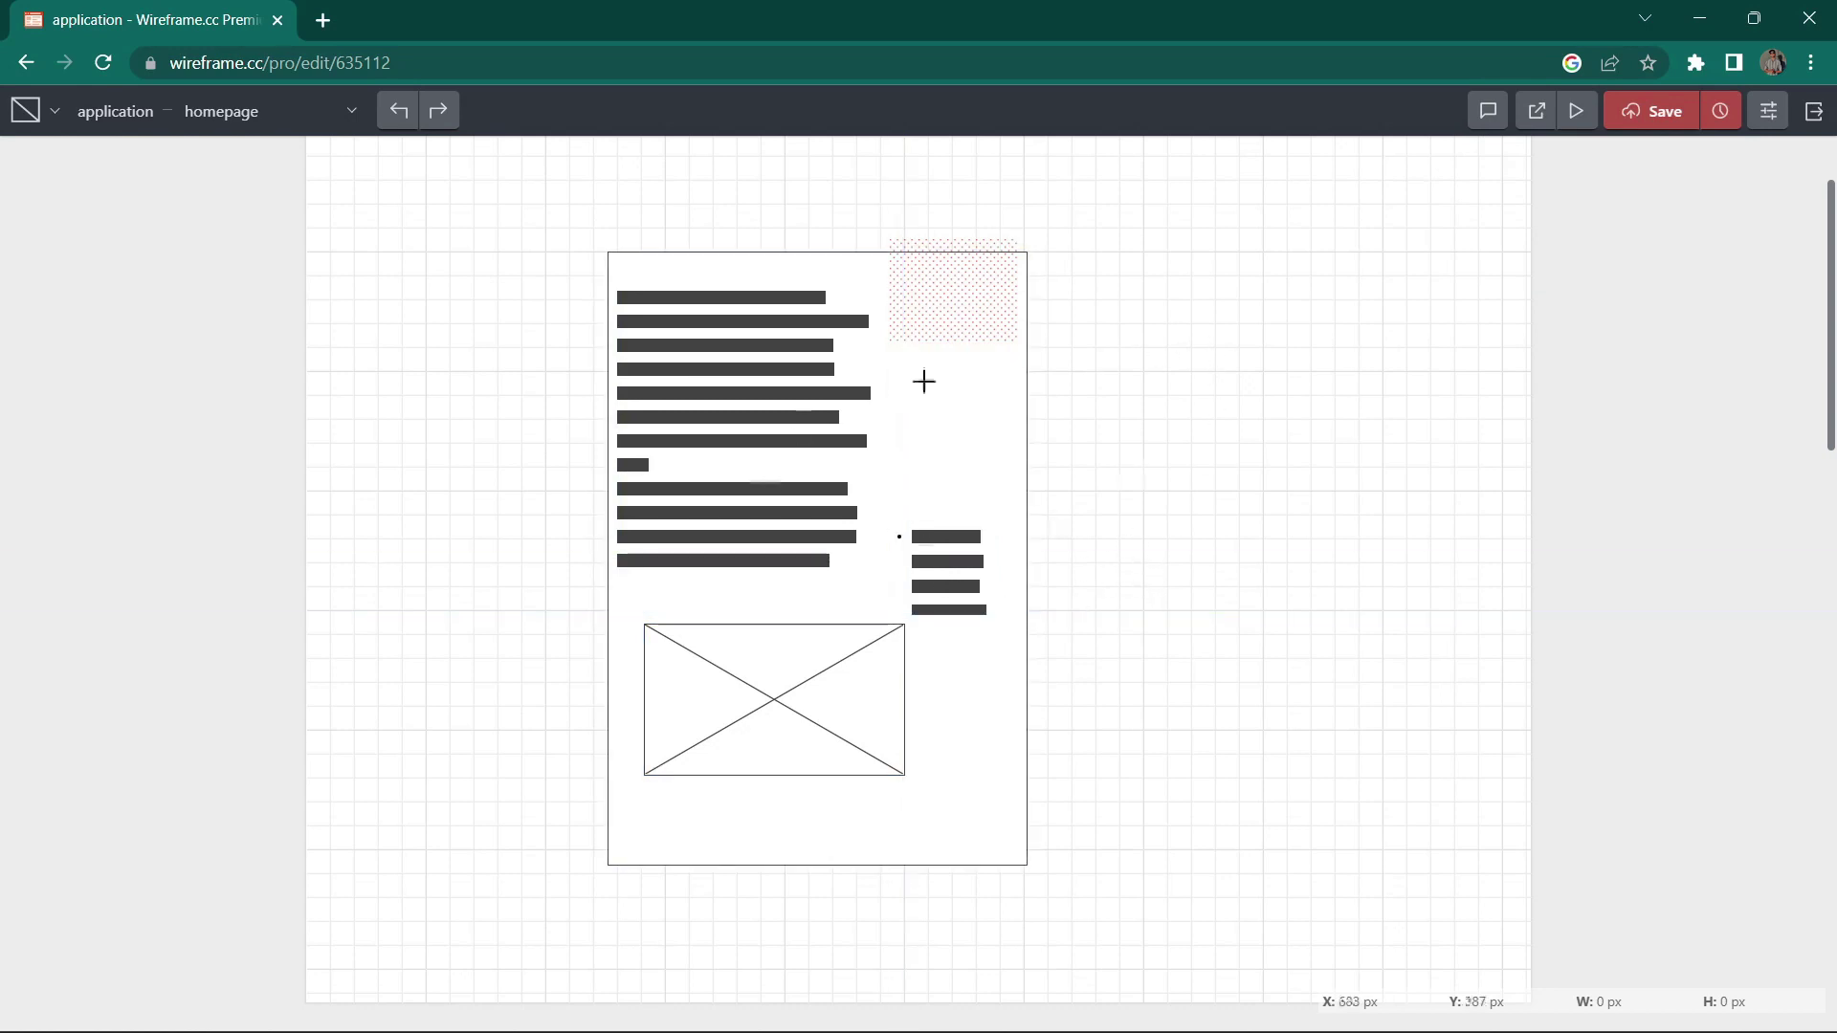
scroll(759, 528, up, 2)
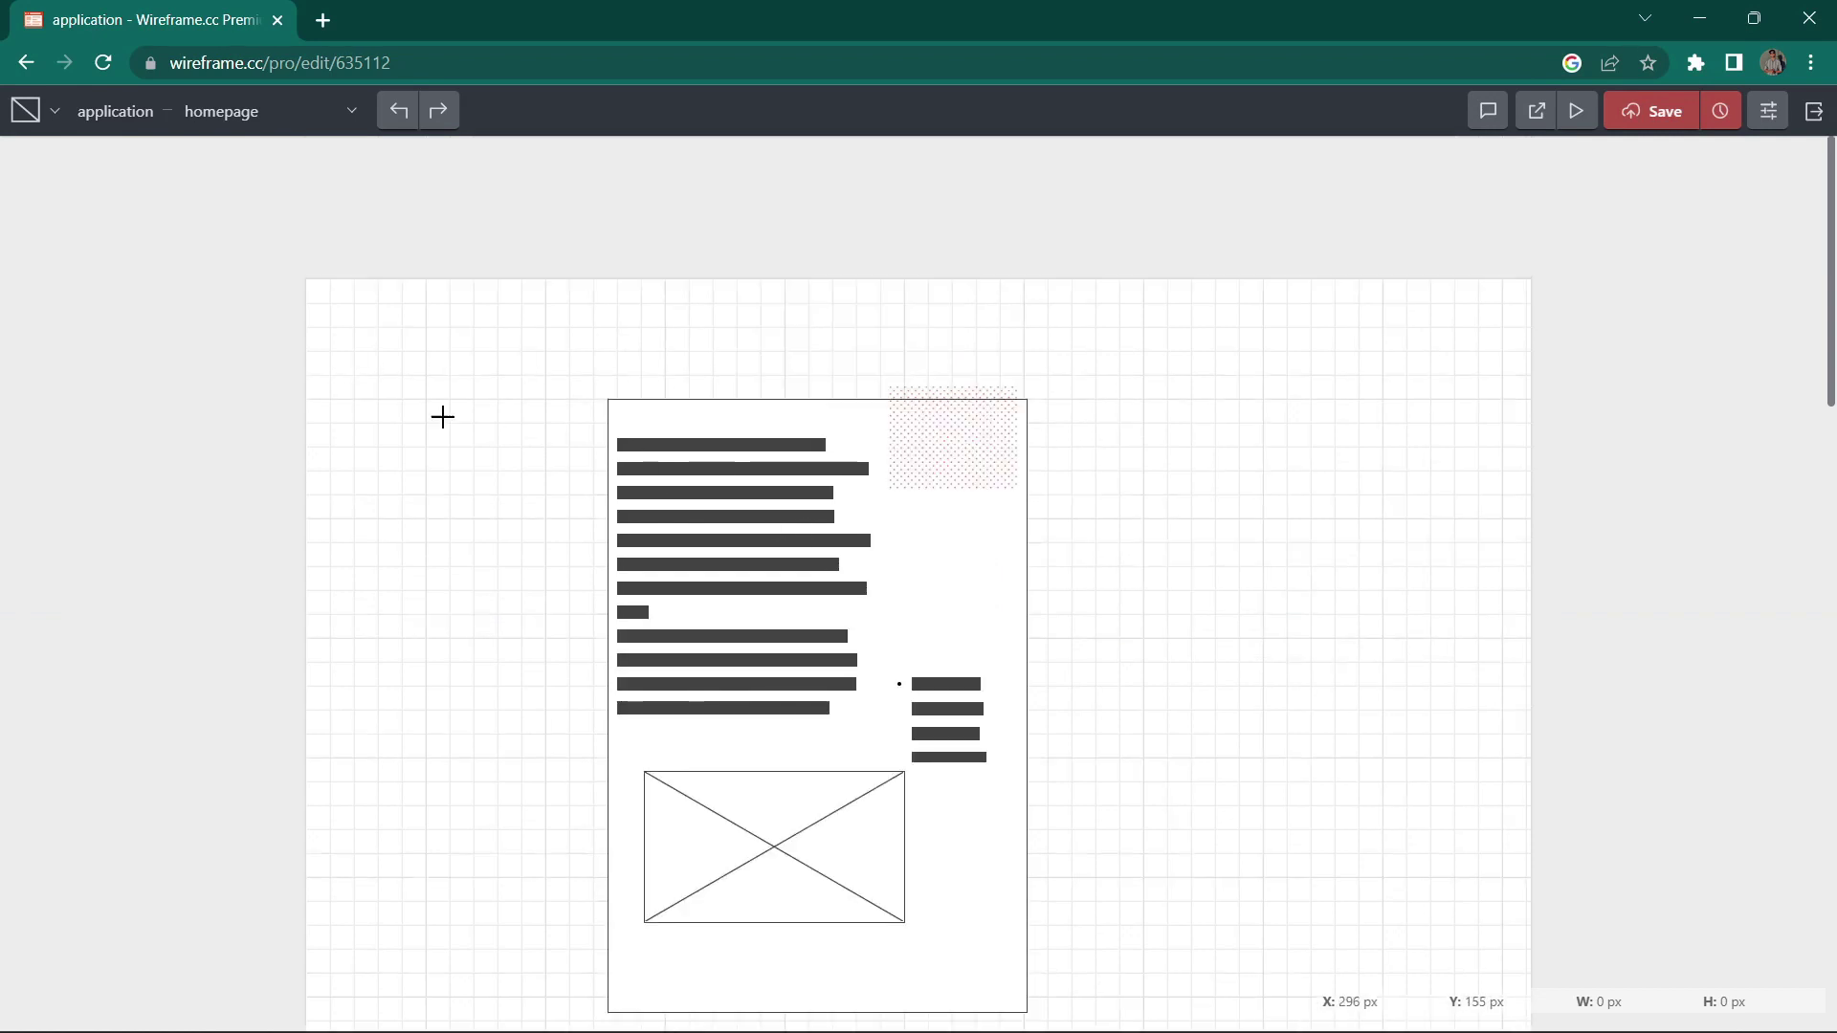
click(261, 114)
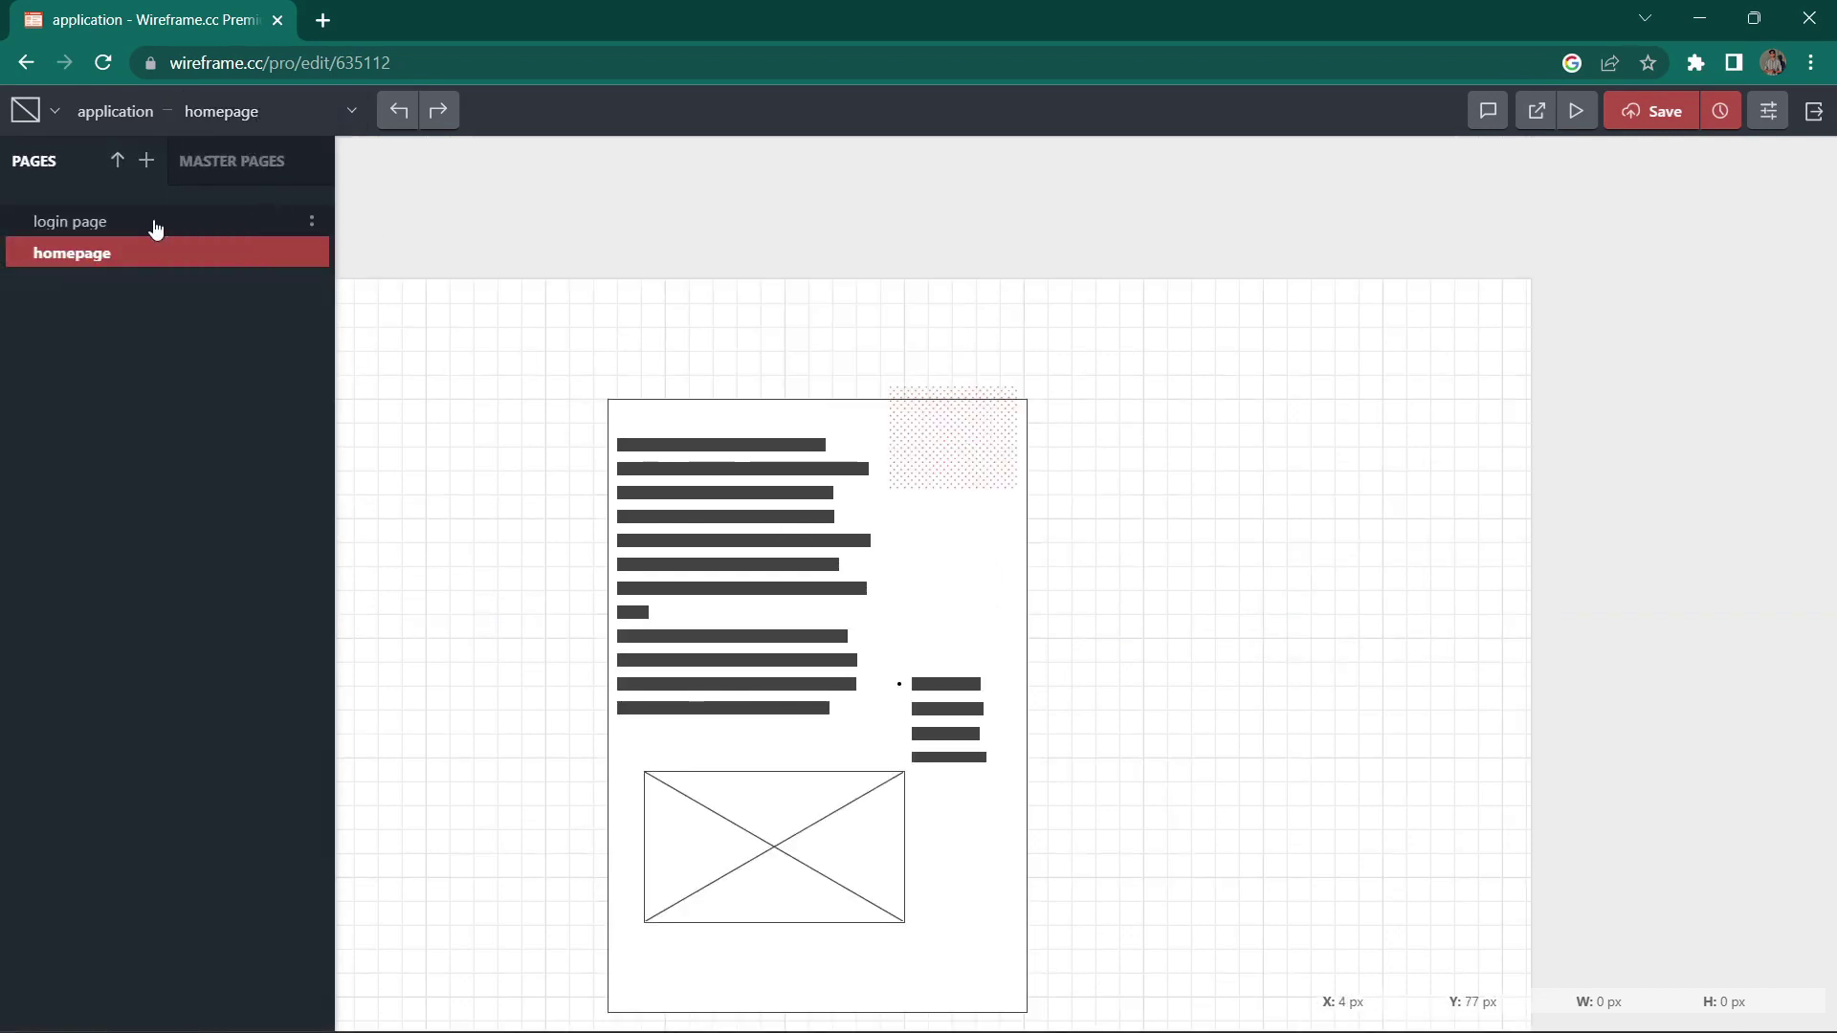
Step: Switch to the login page and select its login button
click(152, 229)
scroll(1058, 659, down, 3)
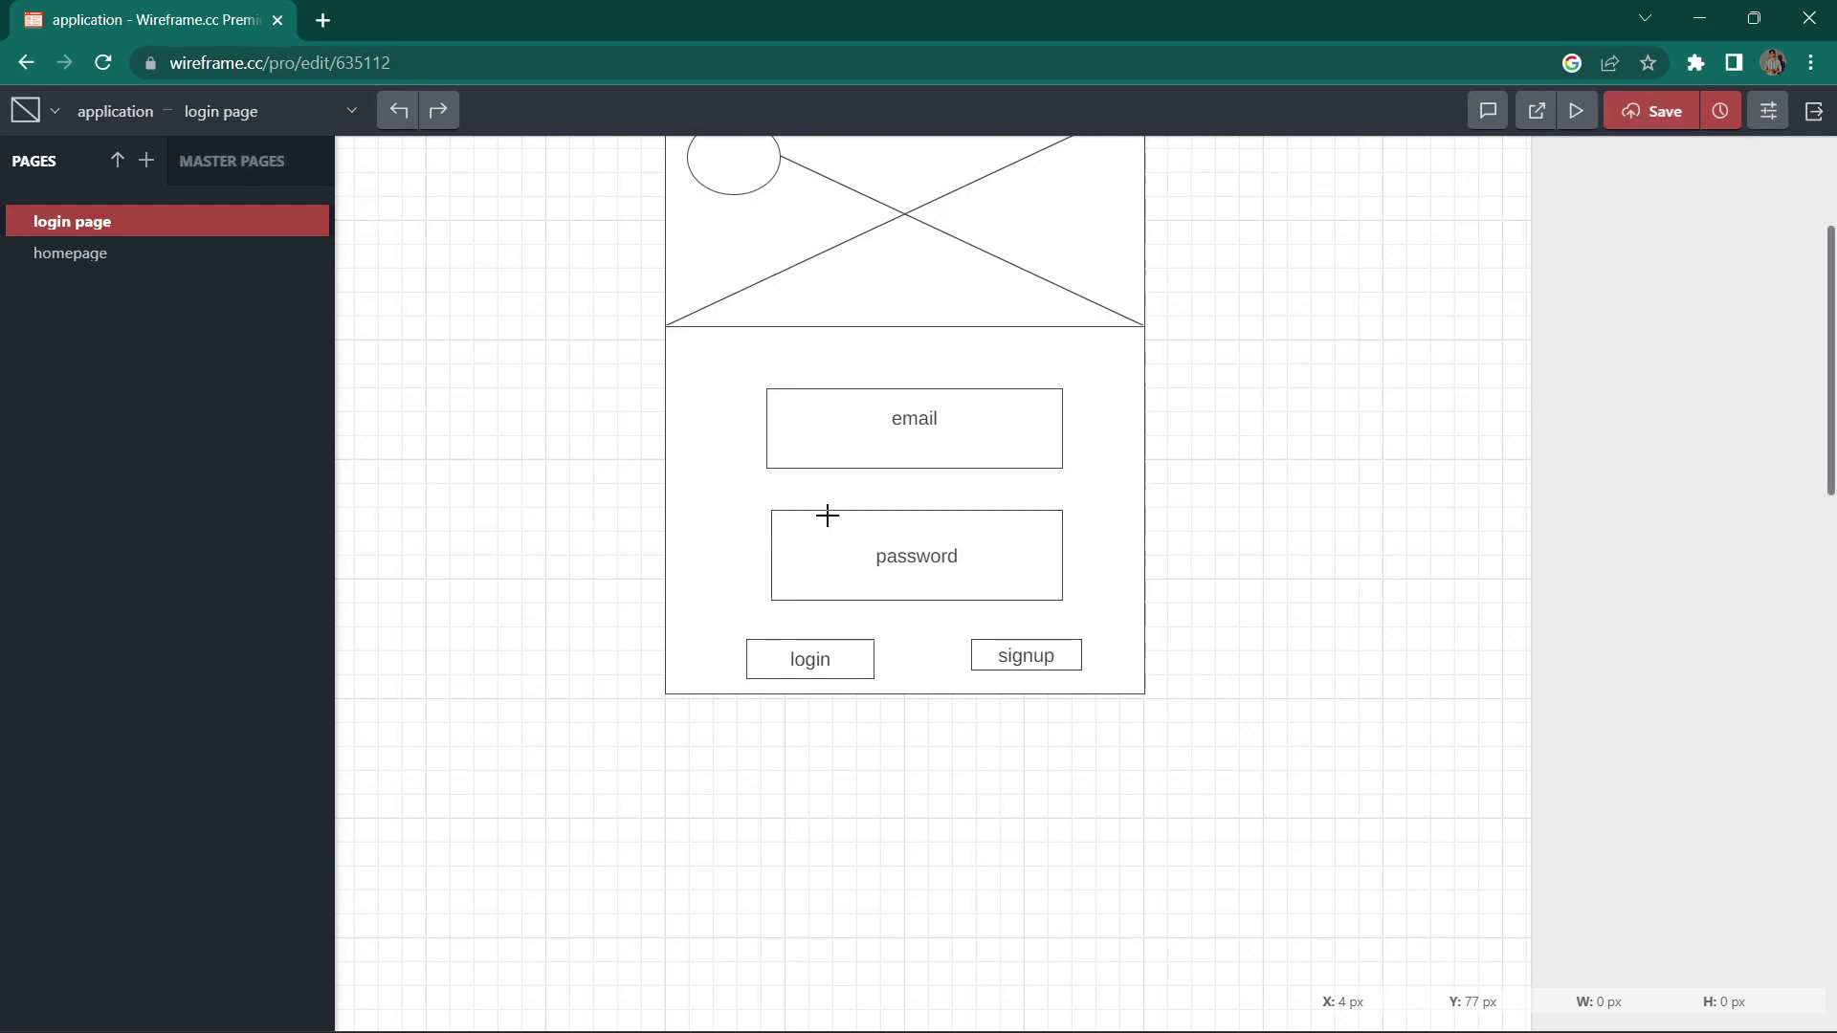
click(800, 664)
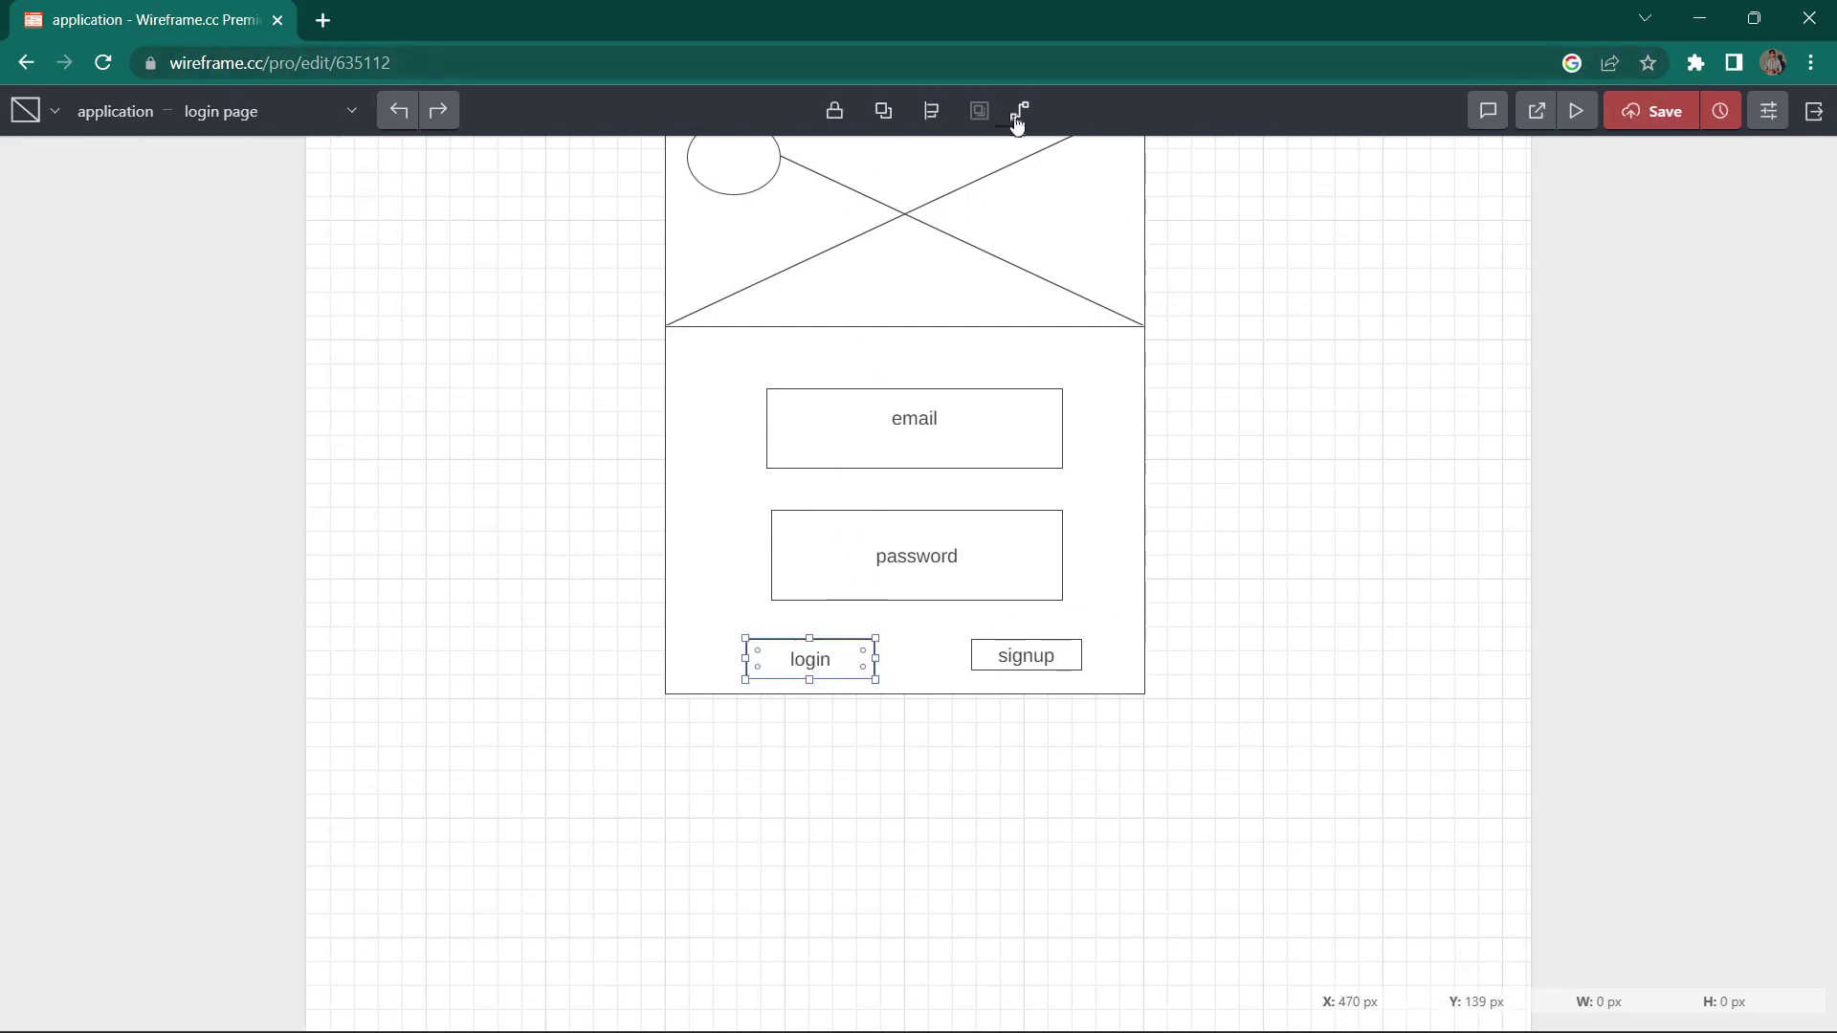
scroll(709, 484, up, 2)
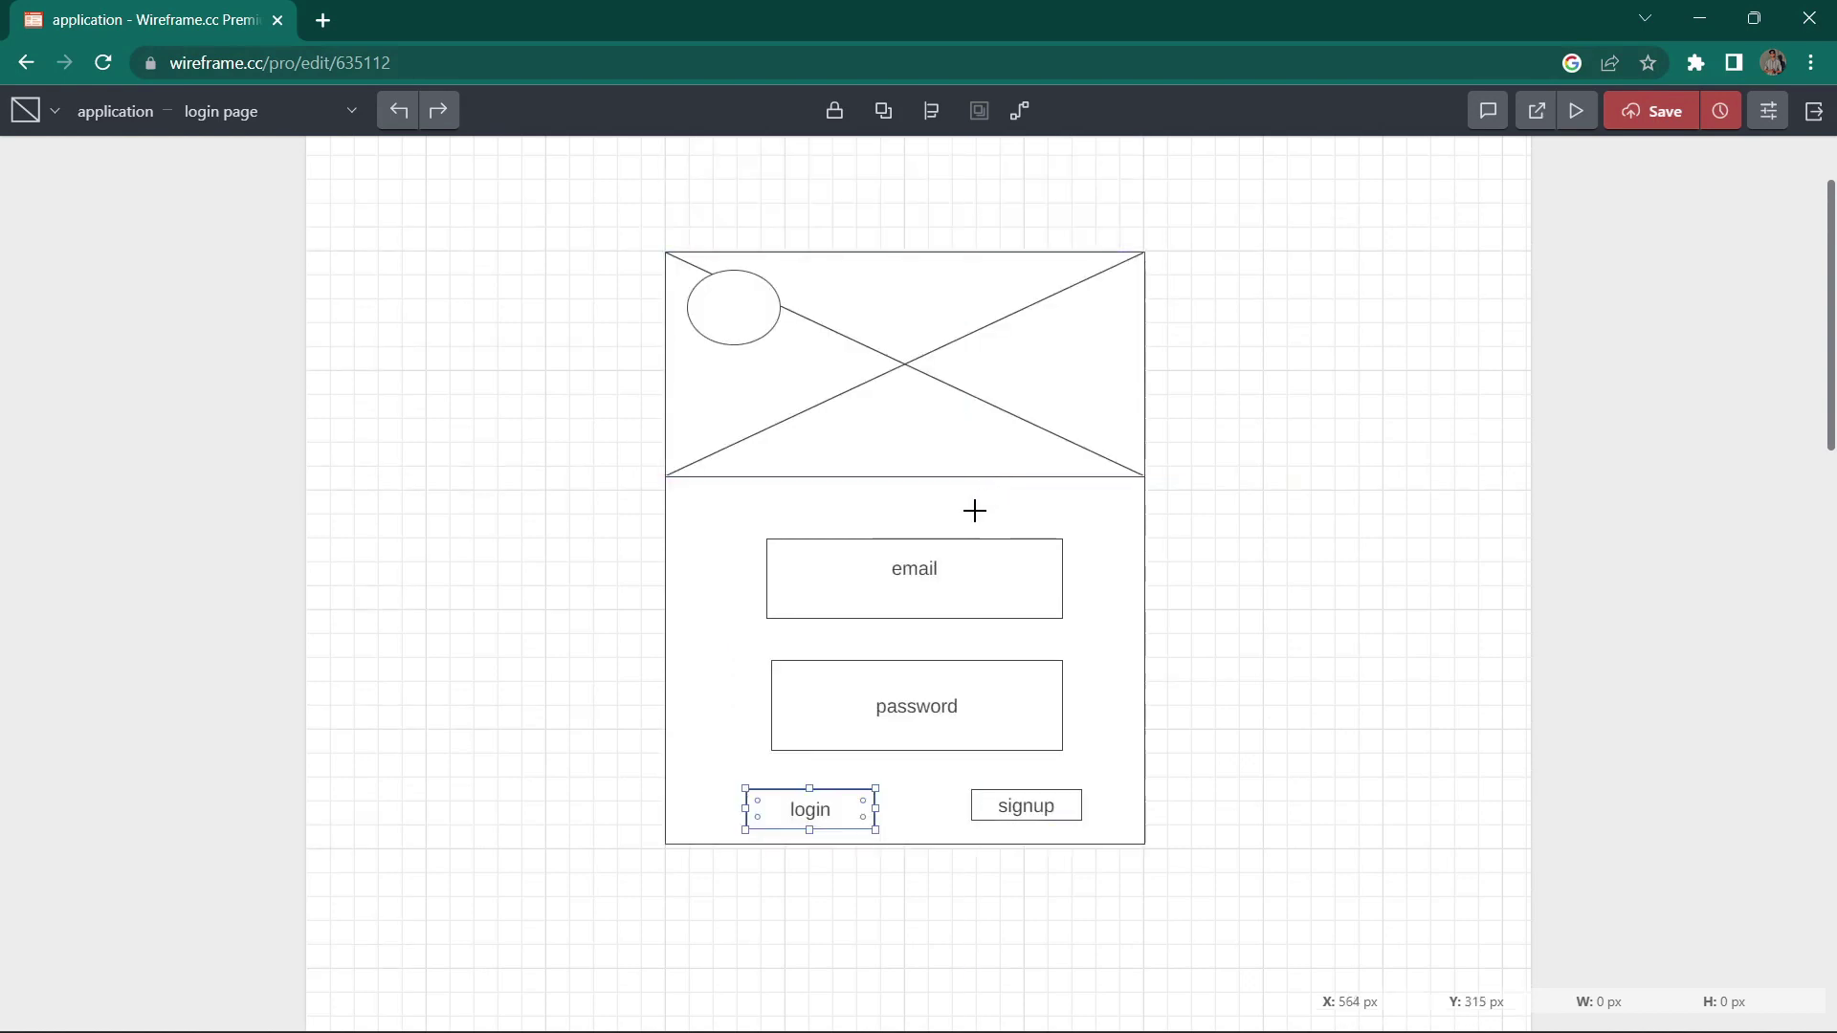
click(238, 112)
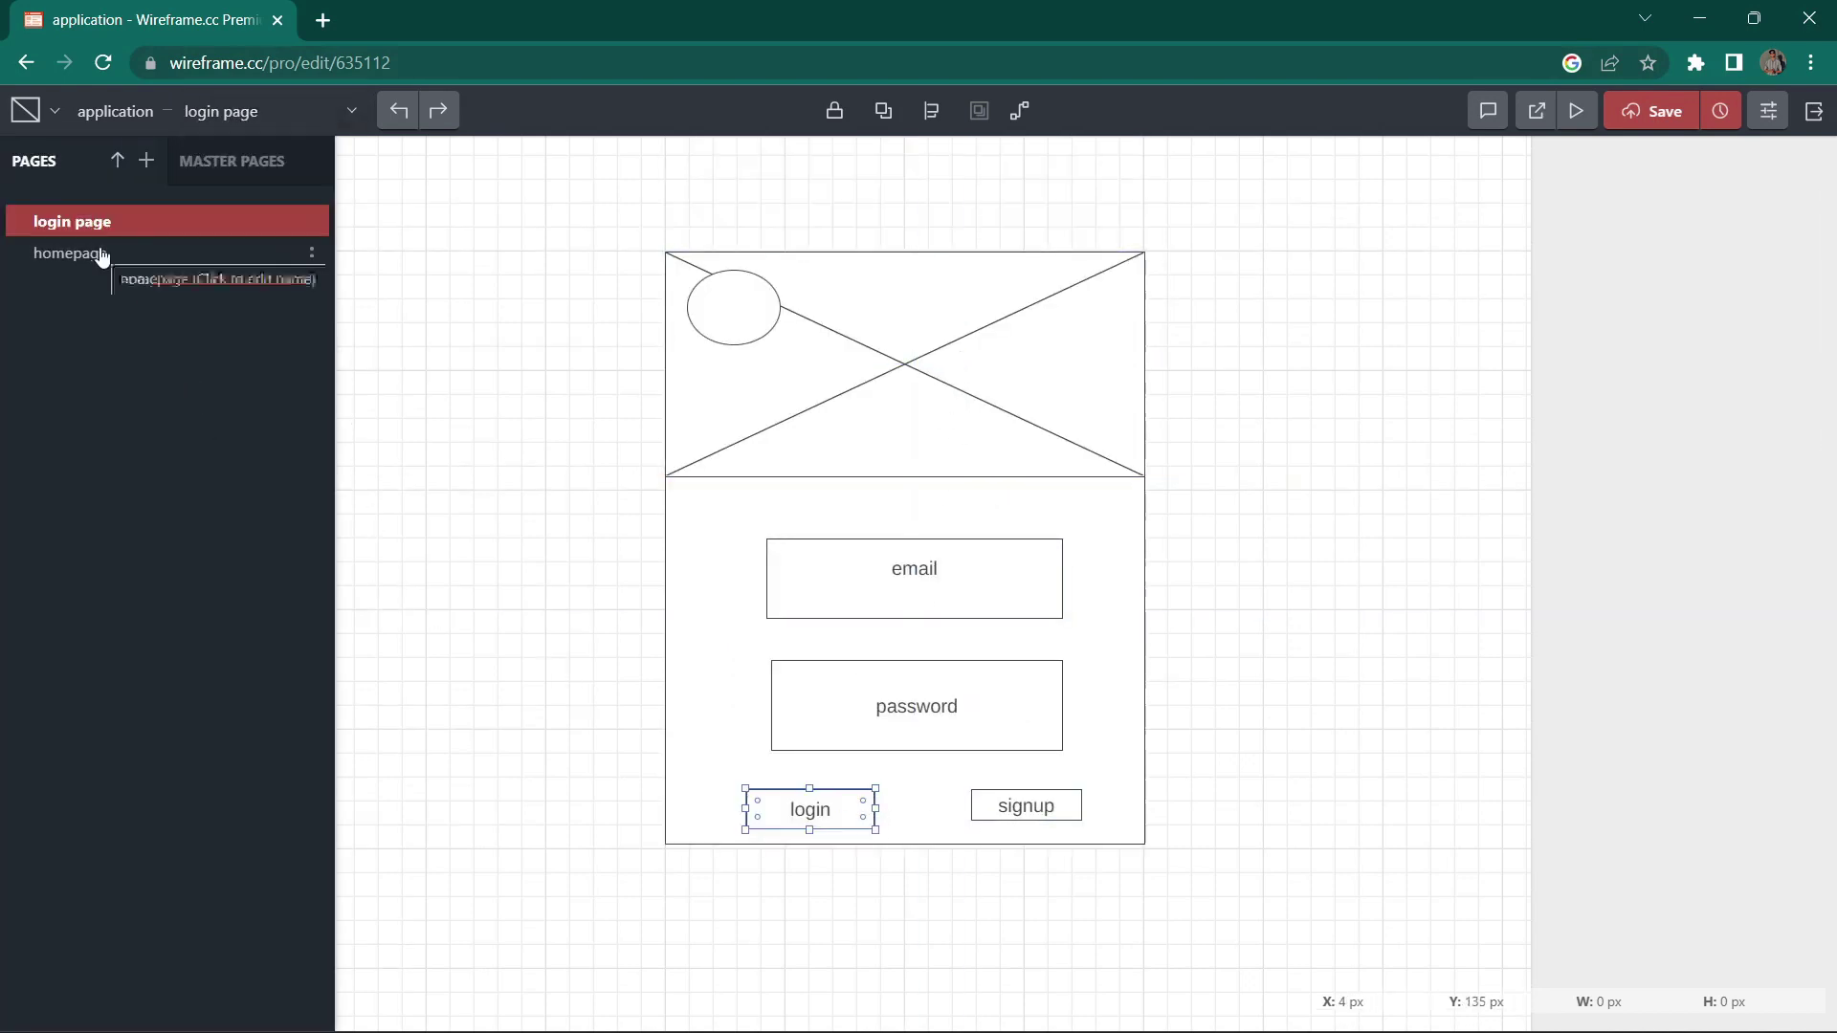
Step: Set the login button's link target to the homepage page
click(534, 440)
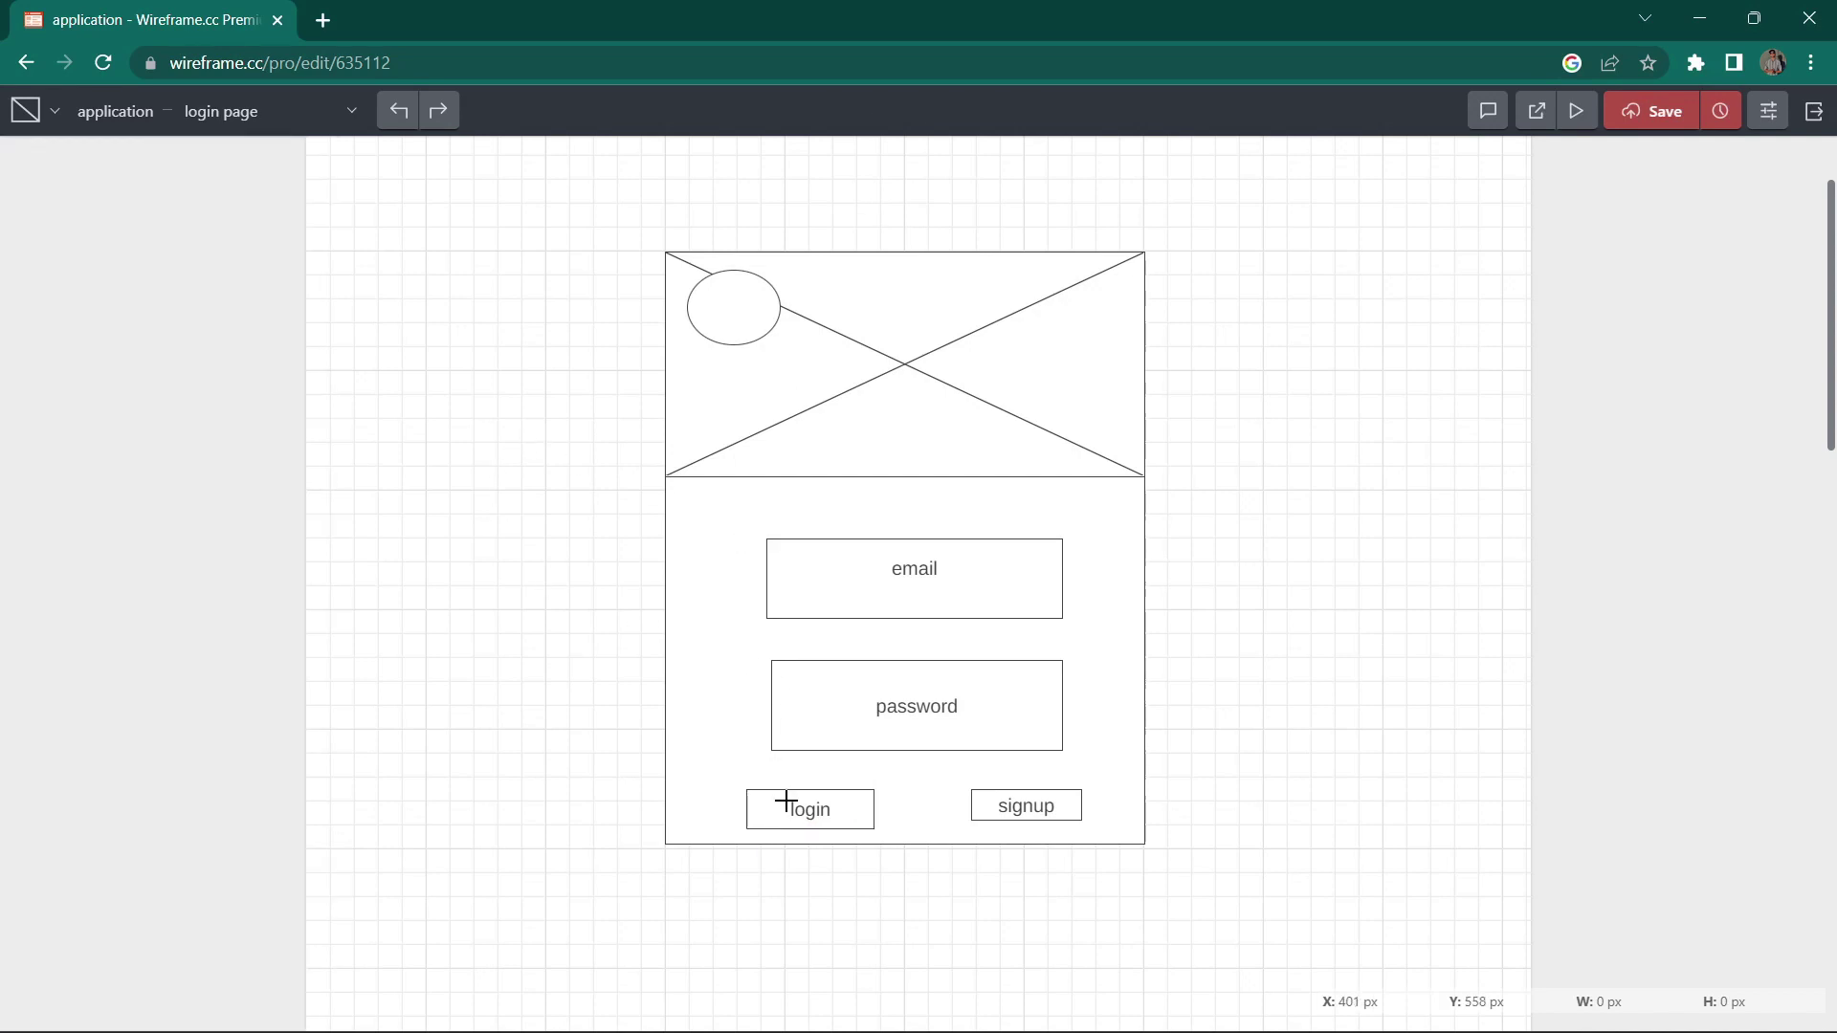
click(810, 816)
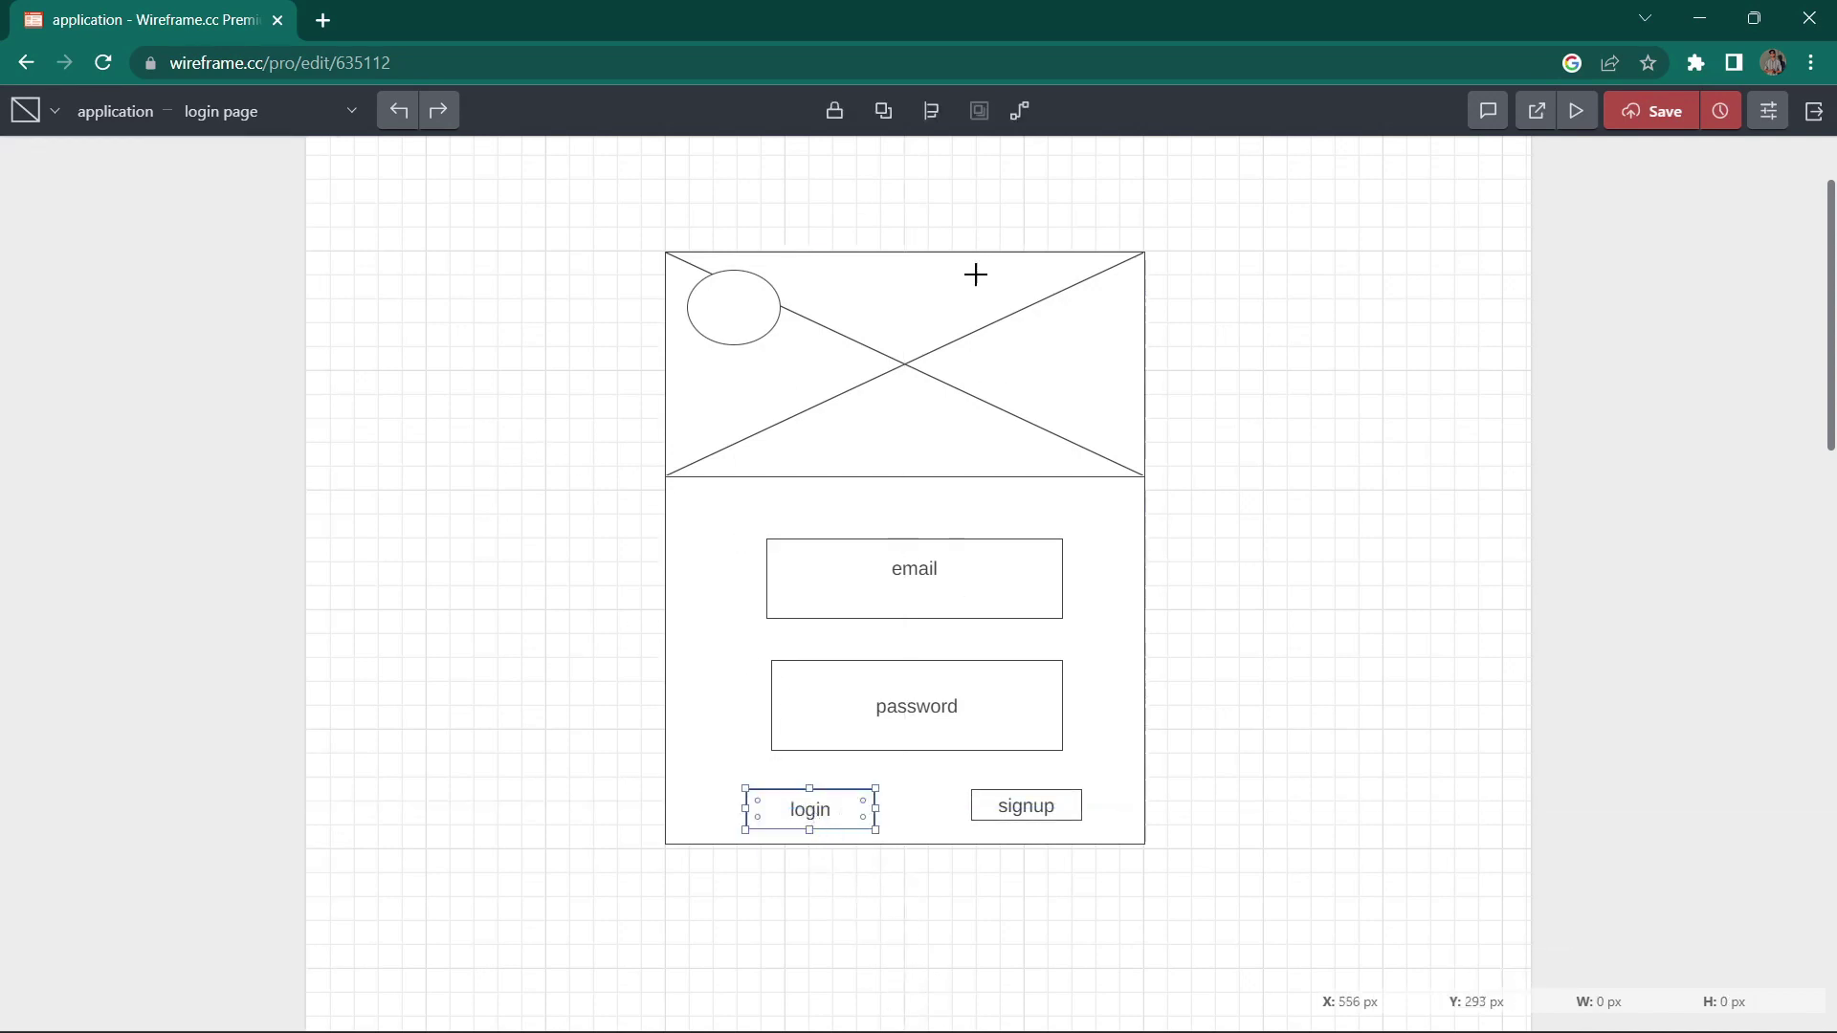
click(1029, 119)
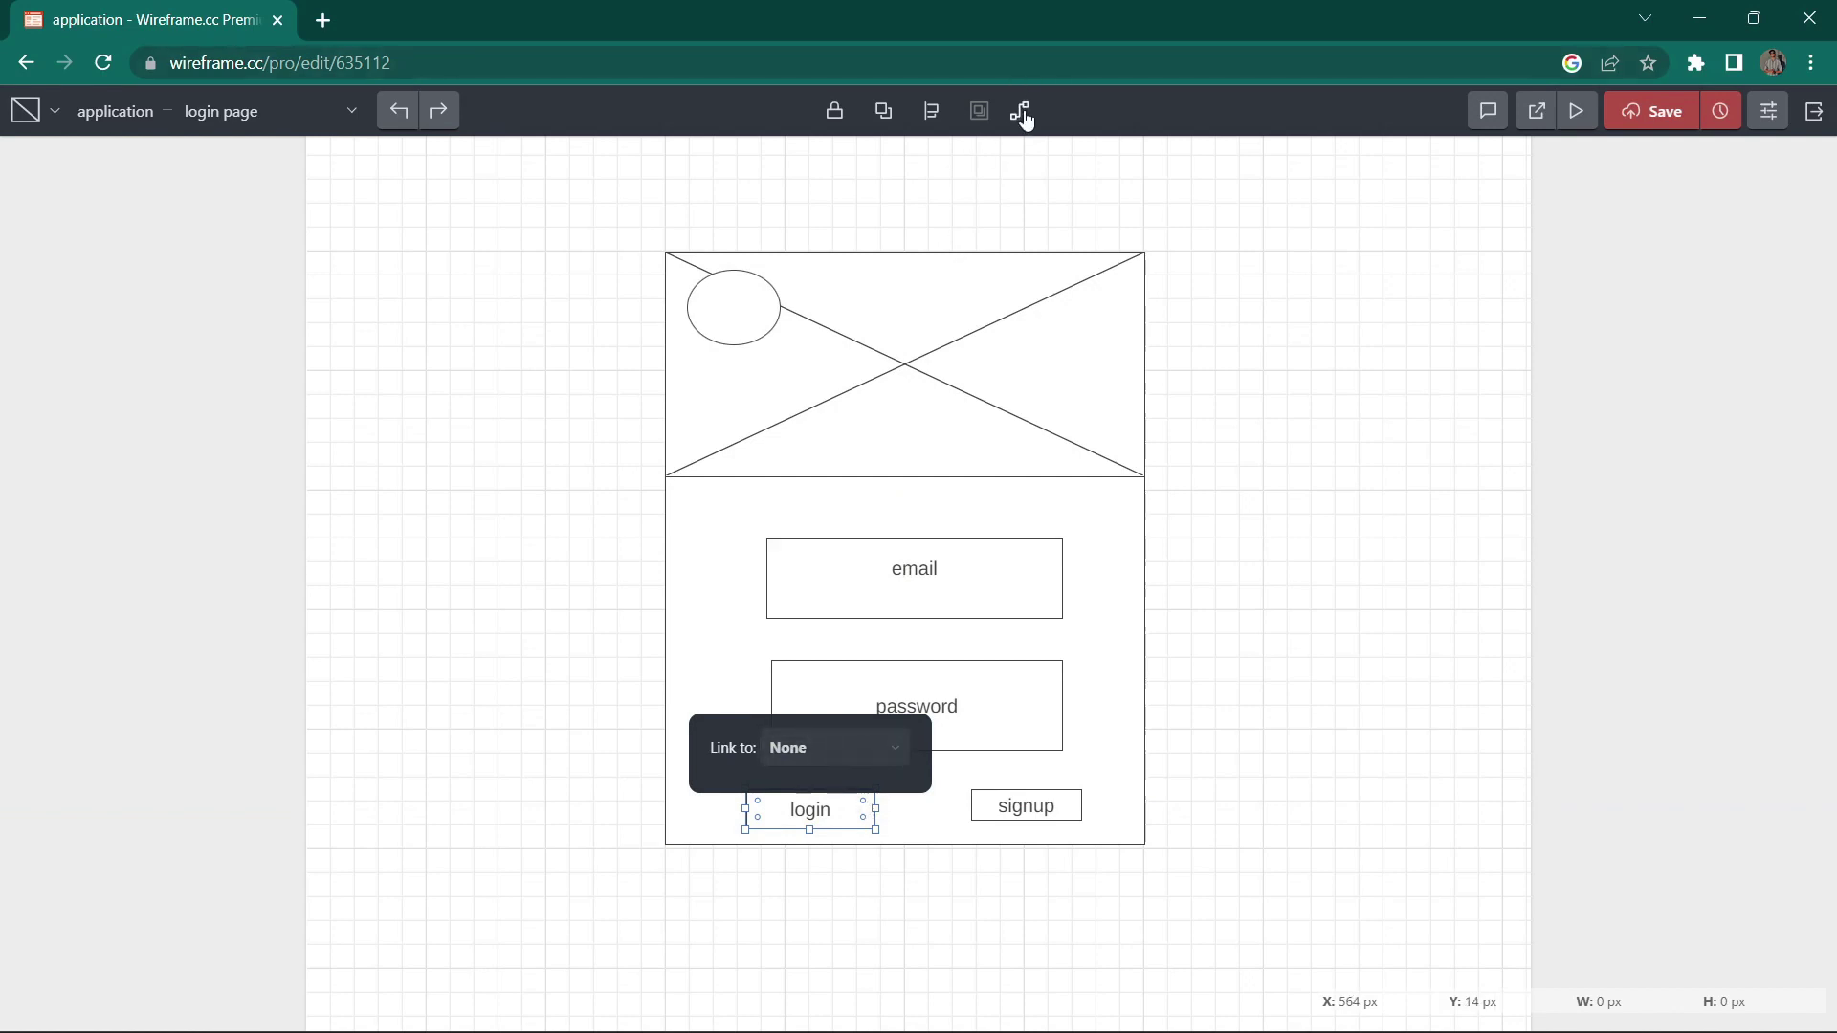
click(828, 762)
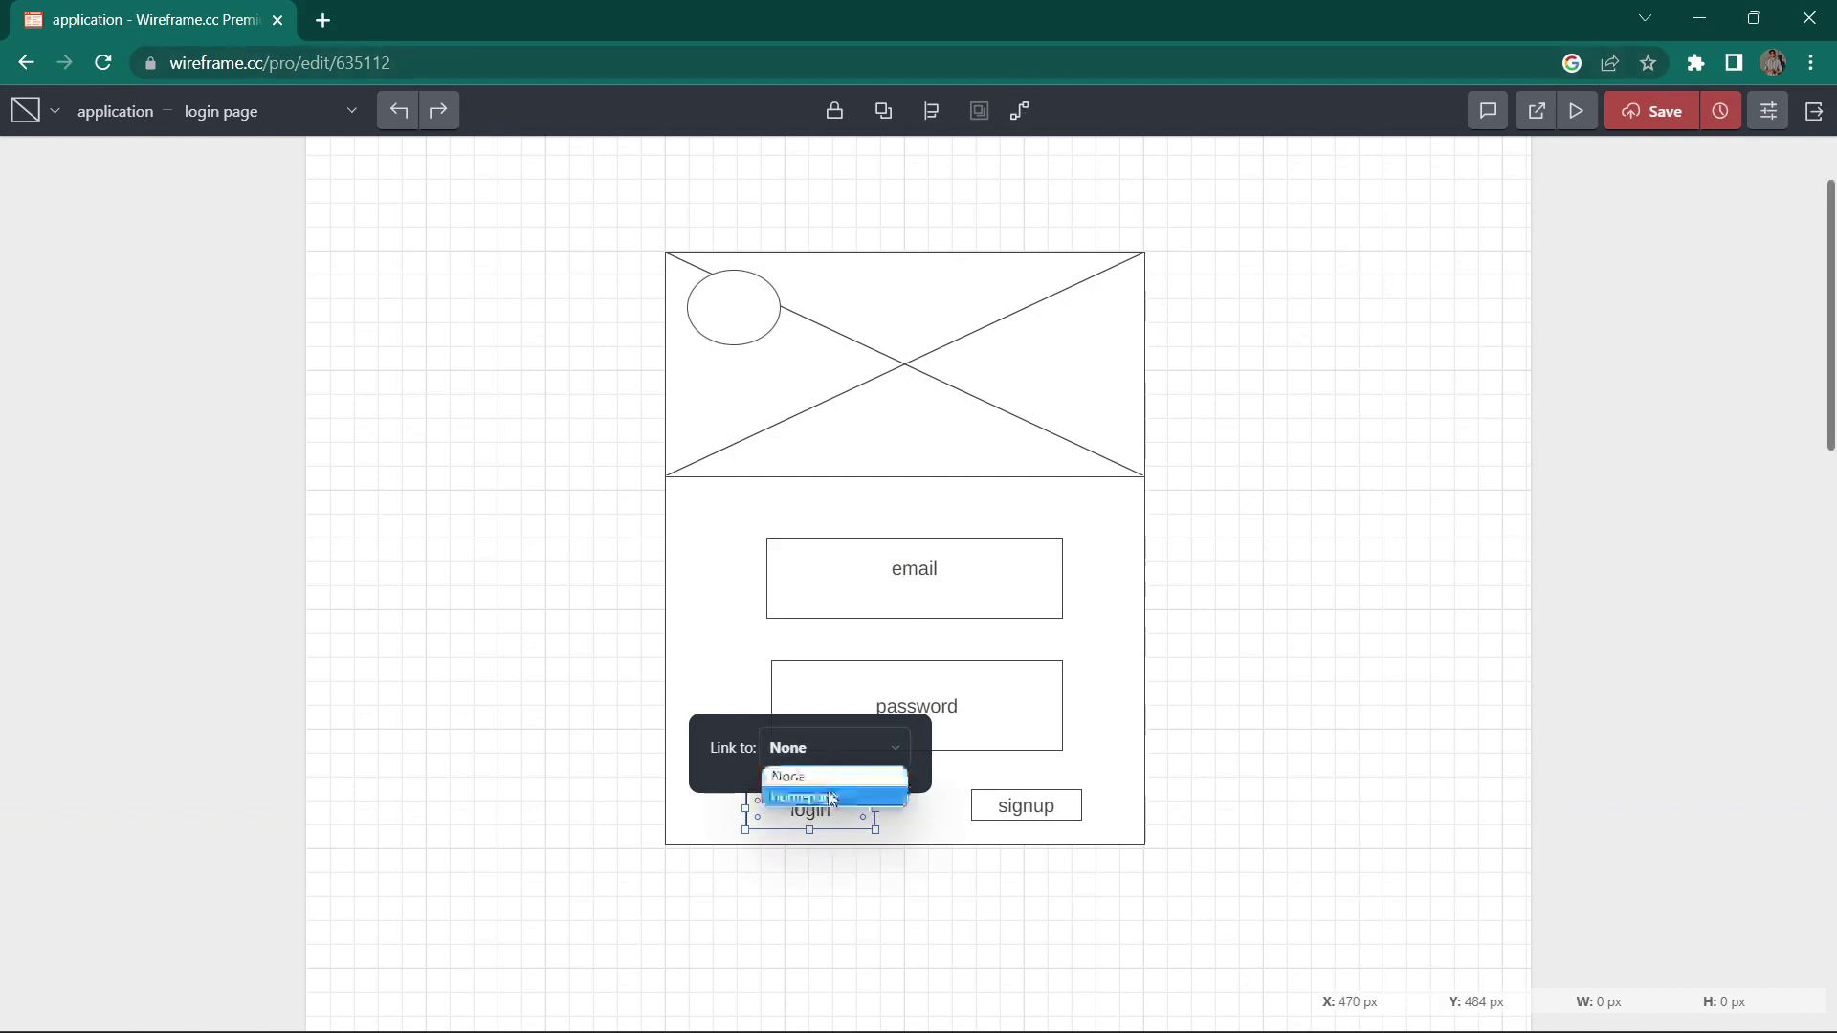
click(809, 800)
click(499, 662)
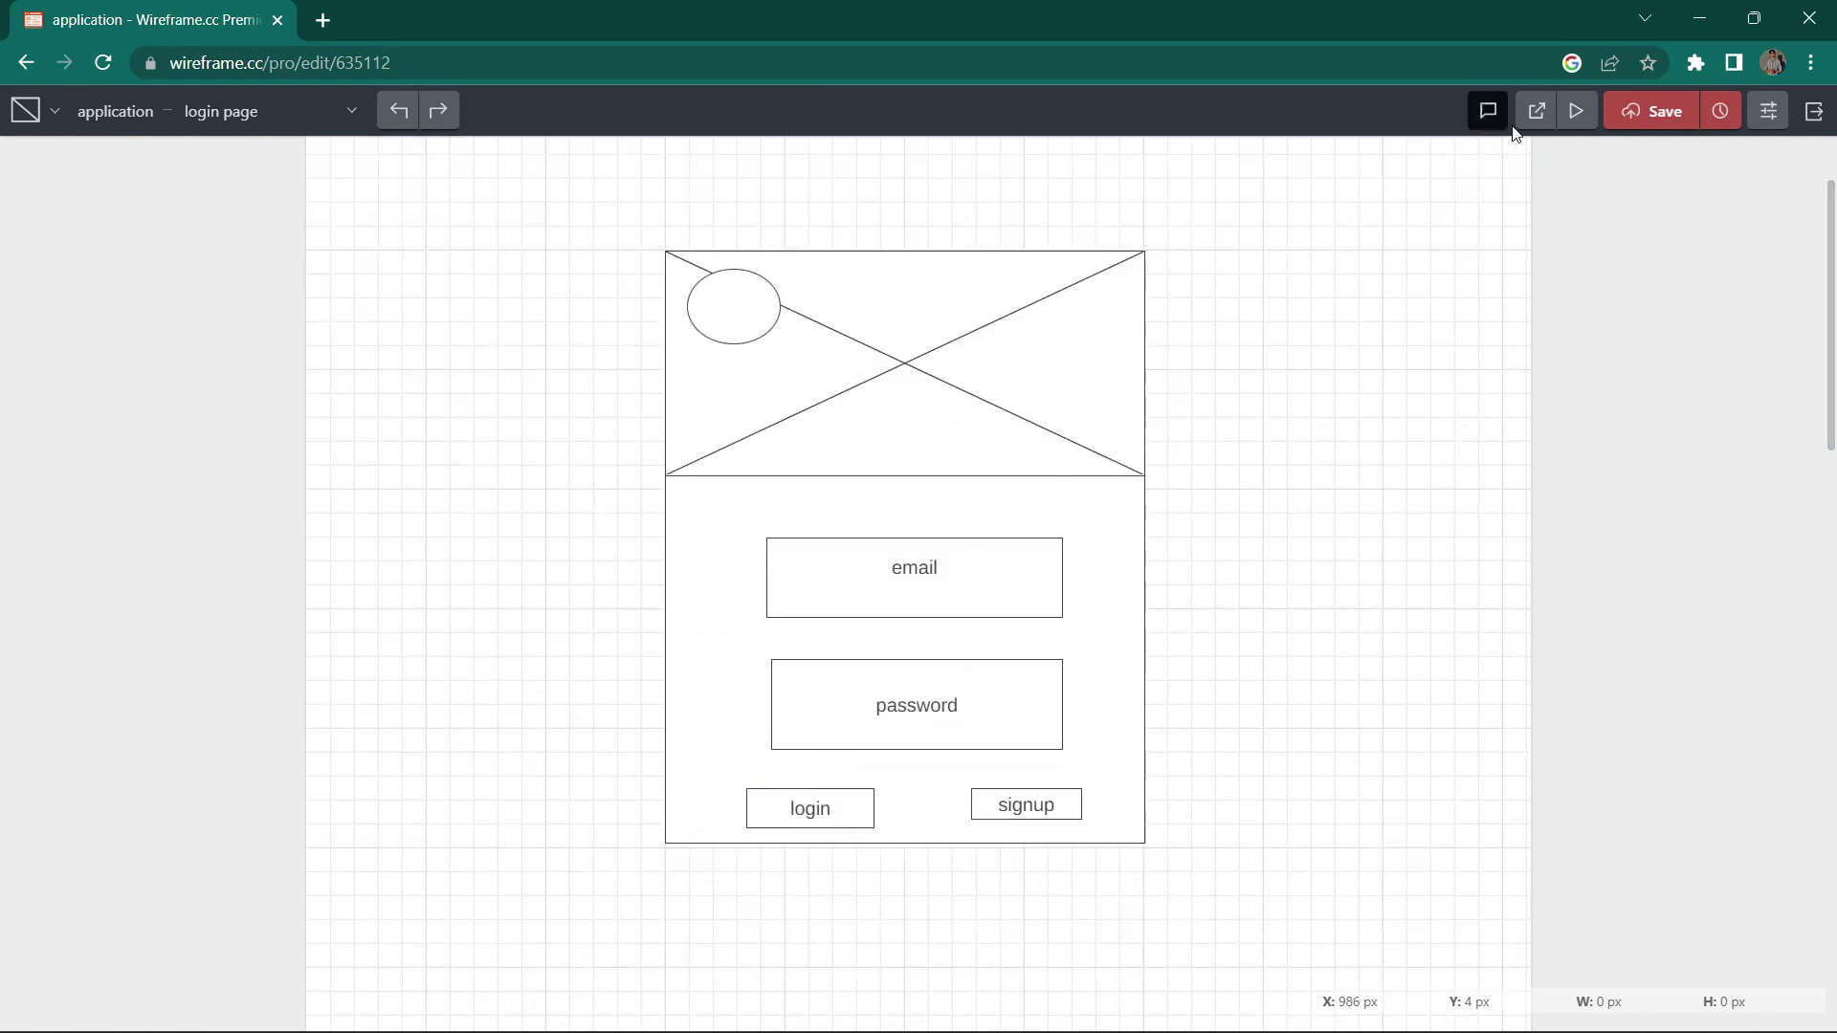
Step: Preview the prototype, follow the login button to the homepage, then return to editing
click(1576, 111)
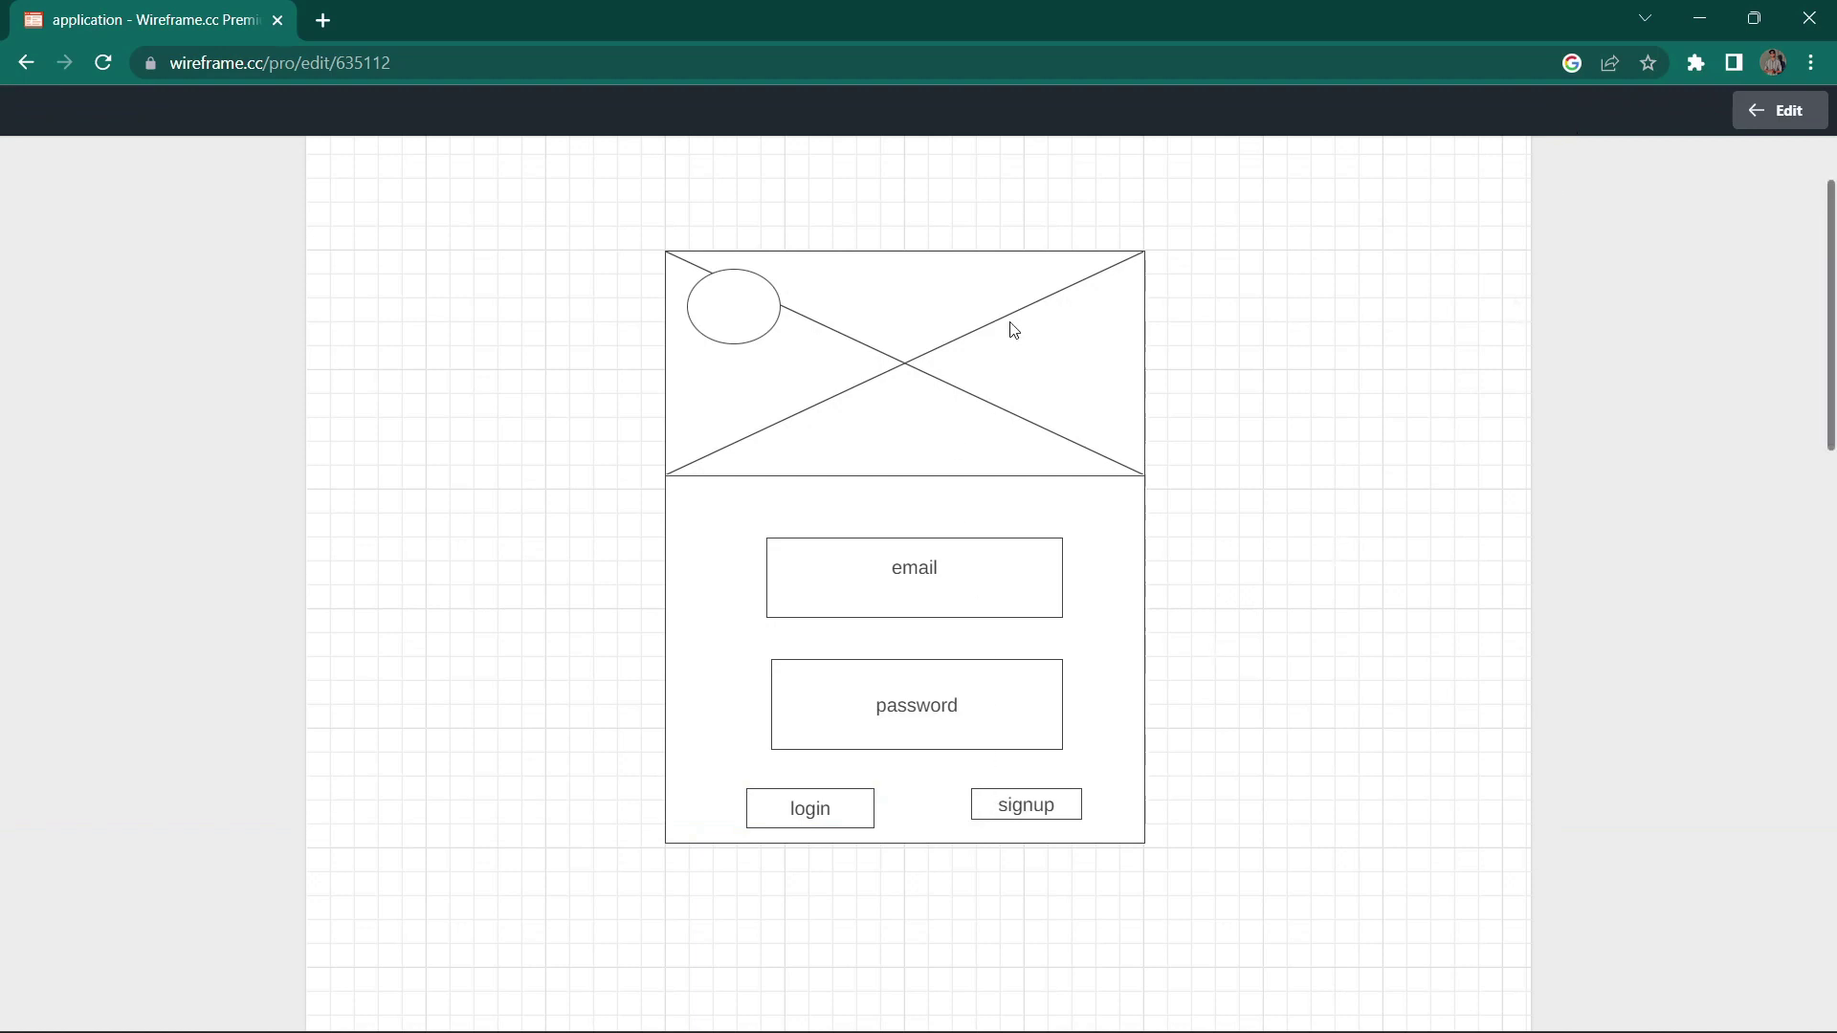
click(808, 819)
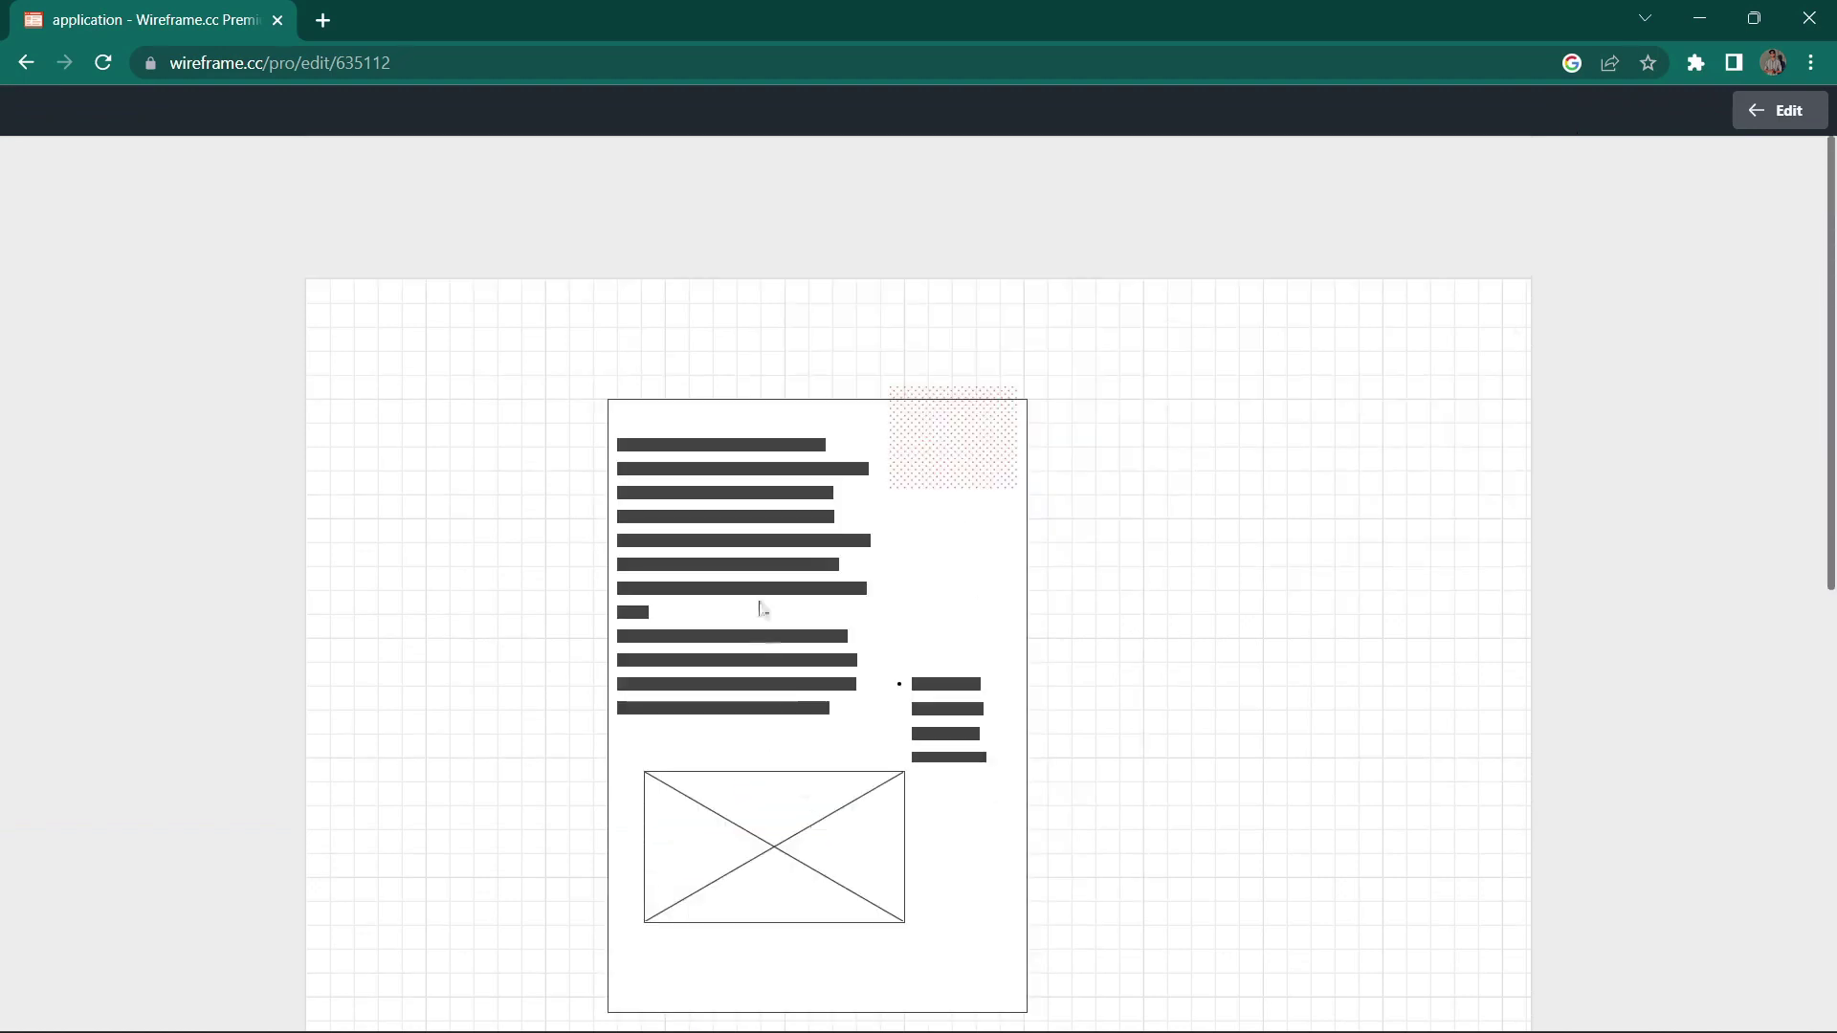
scroll(971, 722, down, 3)
scroll(855, 681, up, 3)
scroll(888, 648, down, 2)
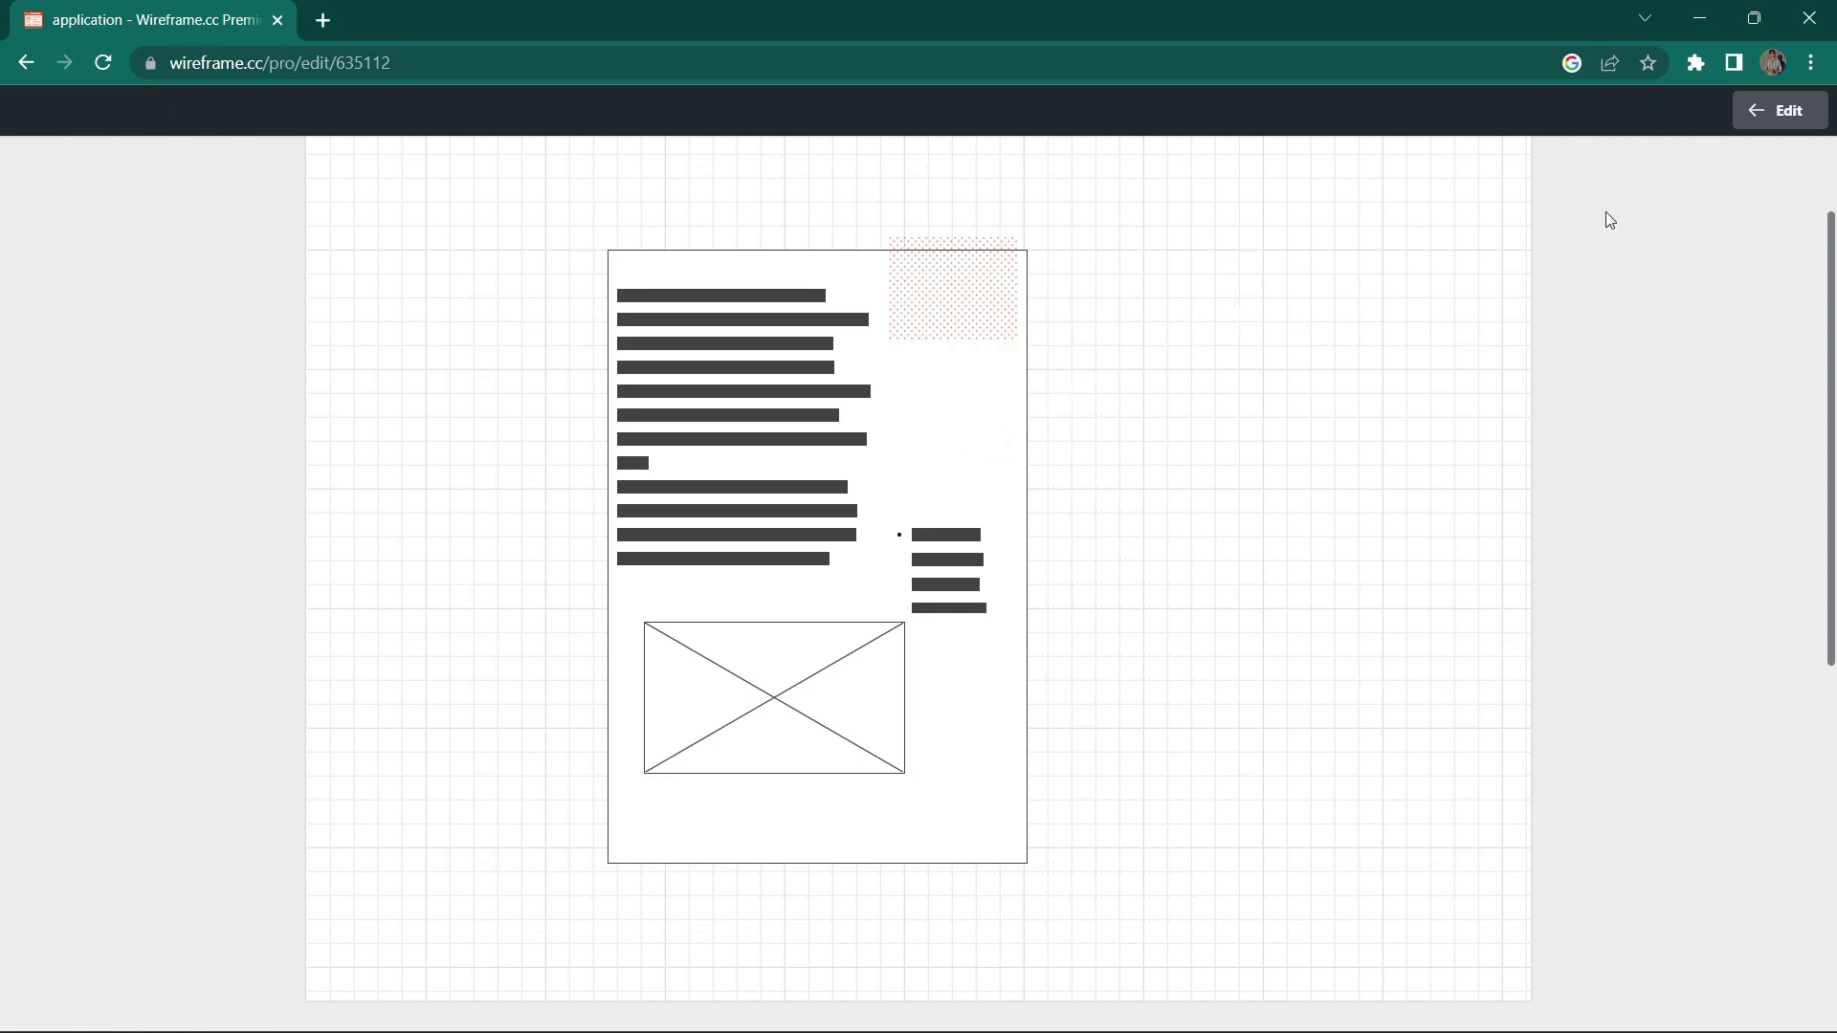
click(1761, 112)
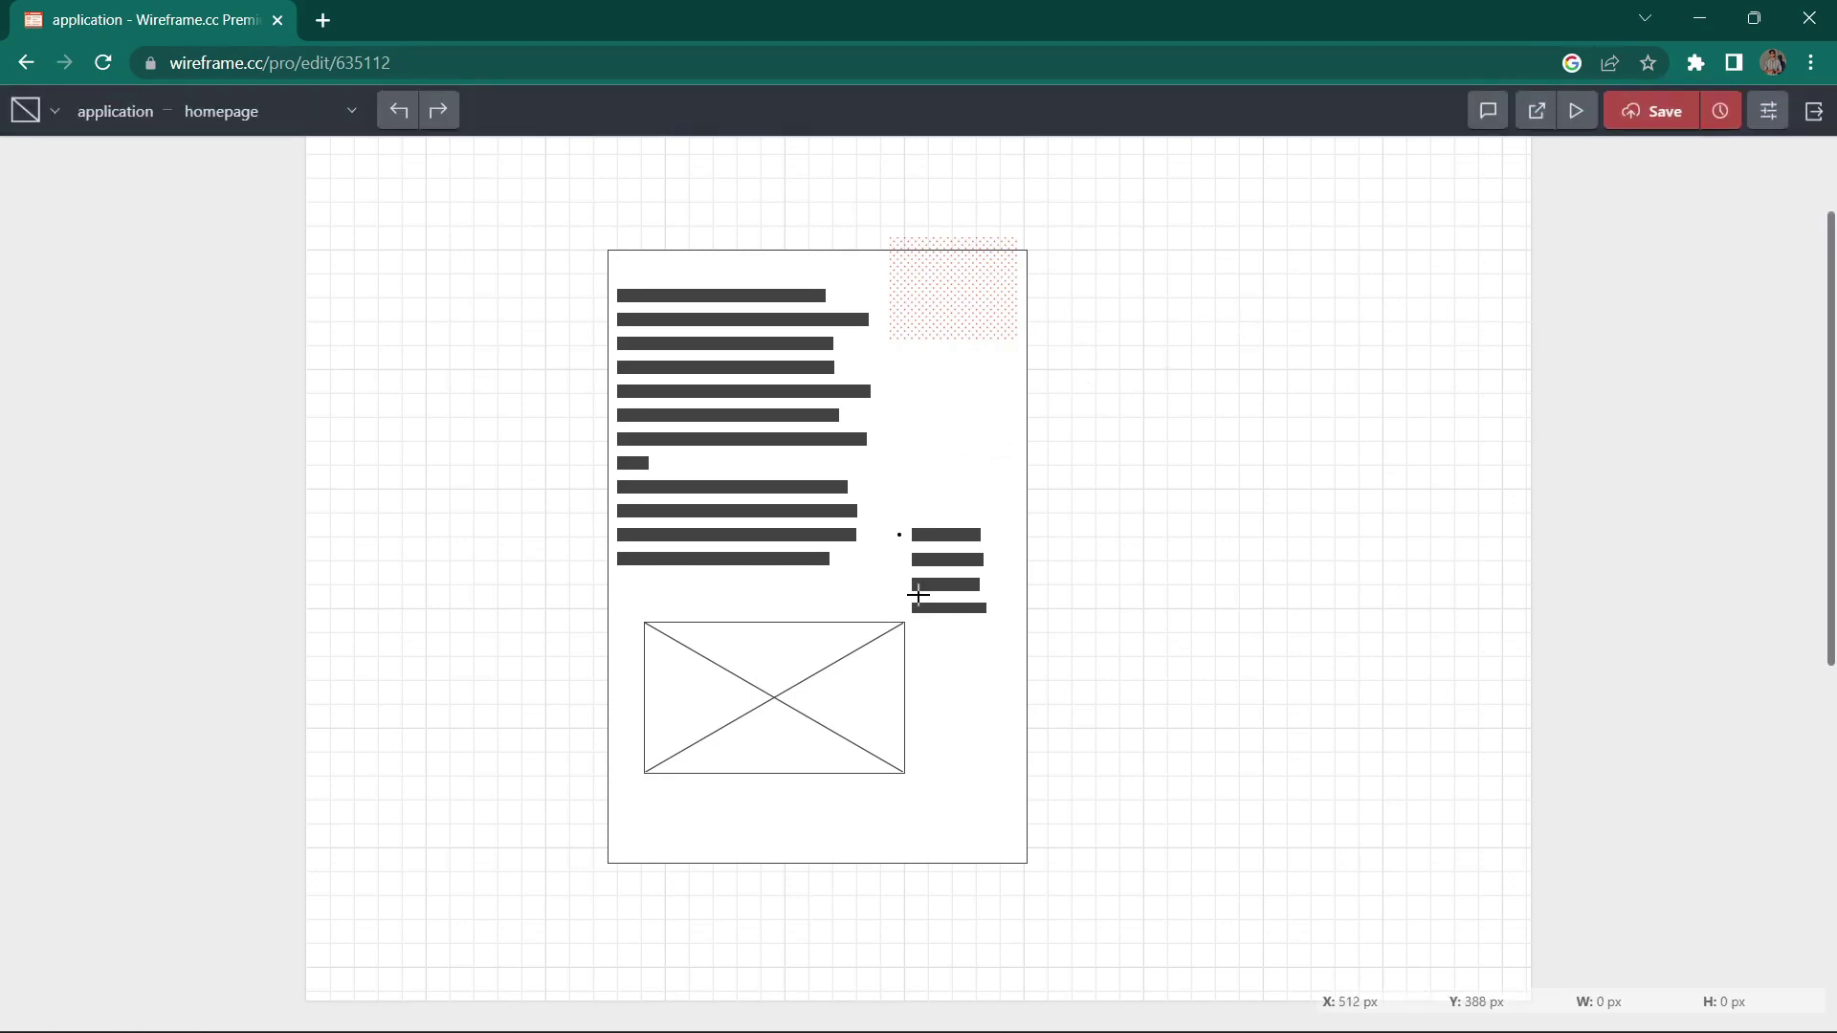